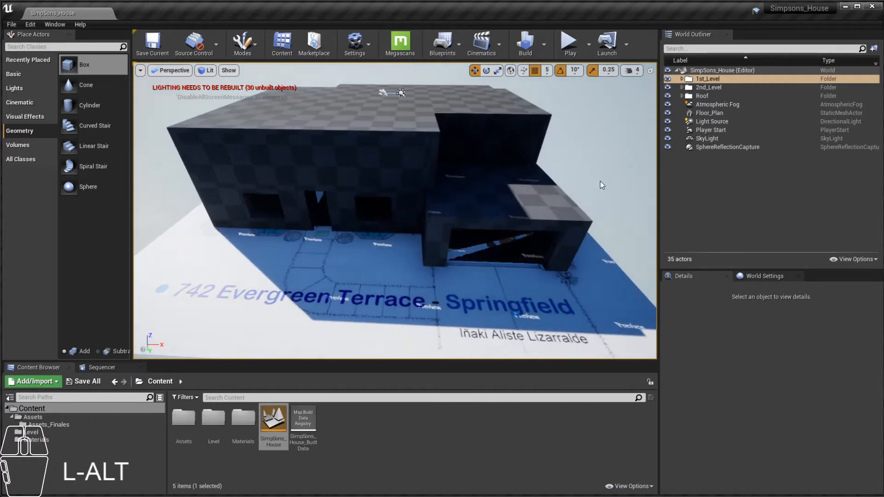
- Hide the Floor_Plan image plane lying beneath the house
scroll(602, 183, "down", 1)
left_click_drag(520, 185, 520, 158, "alt")
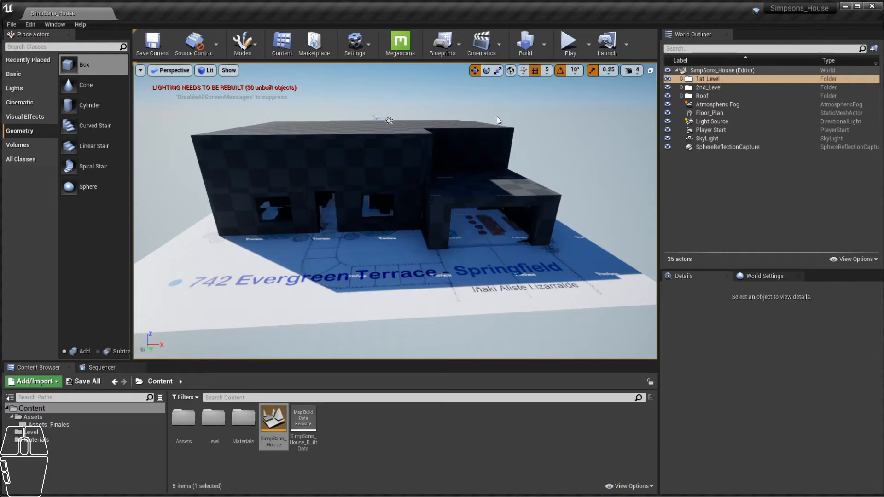
mouse_move(296, 249)
left_mouse_down("alt")
mouse_move(297, 237)
mouse_move(301, 256)
left_mouse_up("alt")
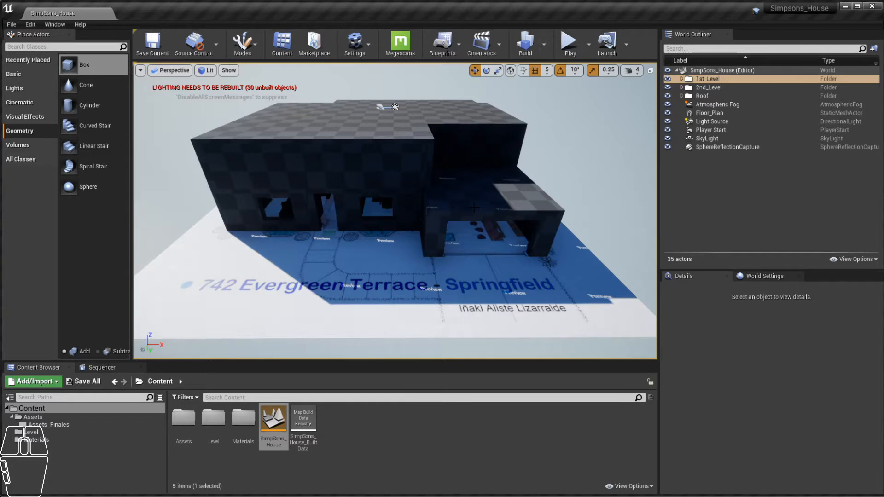
left_click_drag(474, 208, 414, 209, "alt")
right_click_drag(333, 170, 295, 171, "alt")
middle_click_drag(322, 223, 379, 215, "alt")
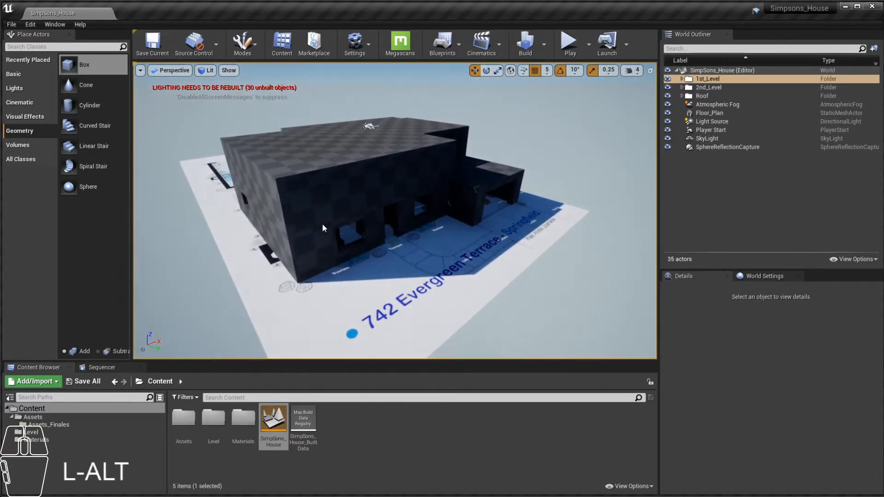
left_click_drag(322, 223, 295, 198, "alt")
left_click_drag(256, 248, 256, 250, "alt")
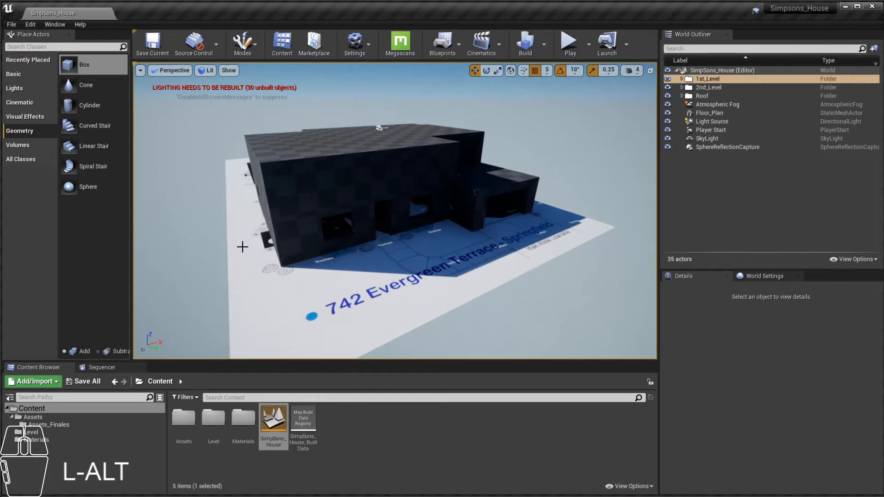
left_click(241, 248)
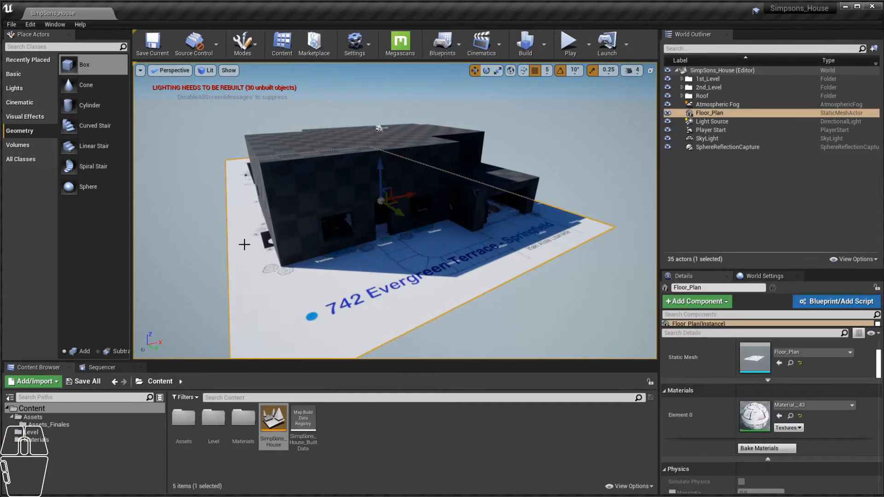
key("h")
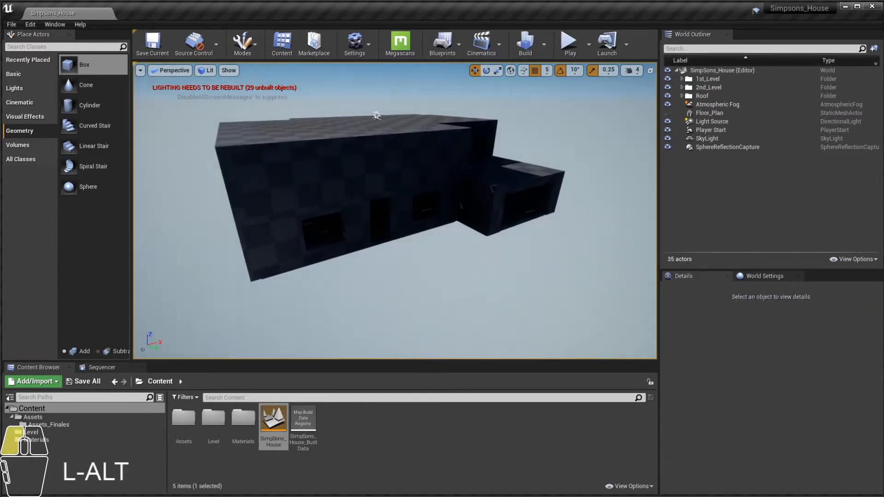
- Toggle the Roof folder's visibility off and back on to preview the house without its roof
scroll(395, 210, "up", 3, "alt")
middle_click_drag(443, 170, 411, 184, "alt")
left_click_drag(444, 170, 444, 139, "alt")
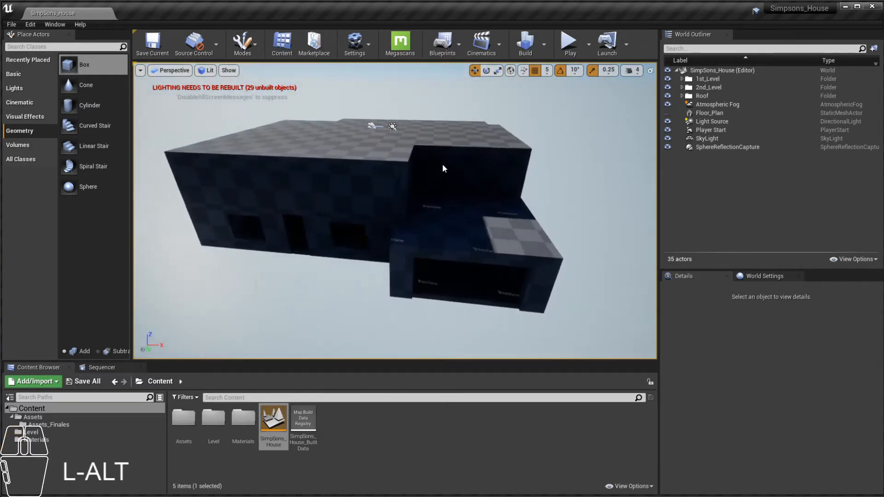
right_click_drag(474, 140, 483, 140, "alt")
middle_click_drag(474, 140, 482, 154, "alt")
left_click_drag(482, 154, 482, 165, "alt")
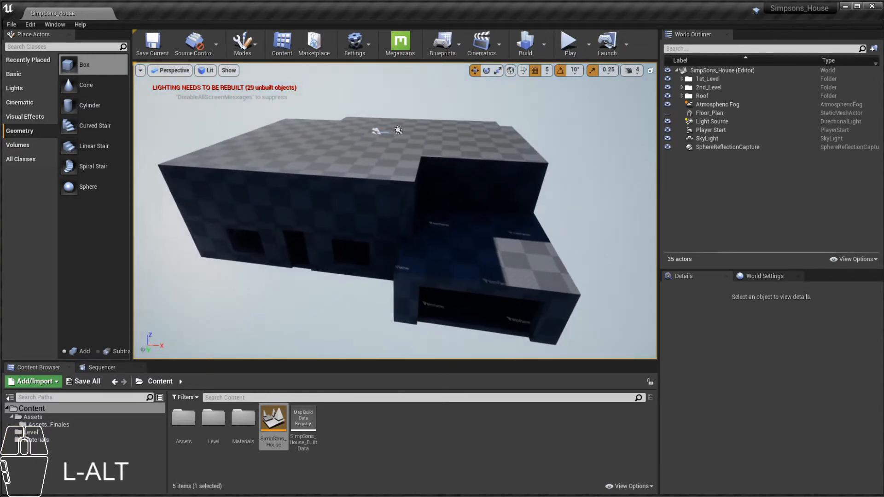
left_click(667, 97)
left_click(668, 97)
left_click(668, 96)
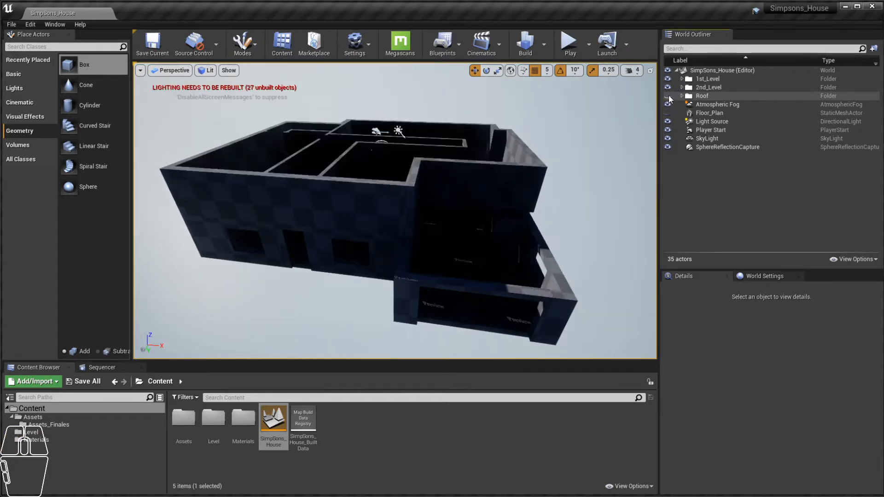
left_click(668, 96)
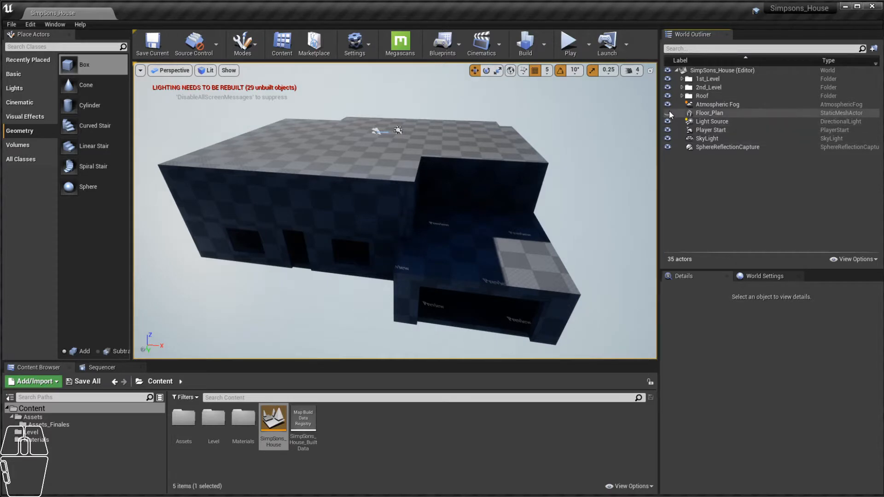
- Toggle the visibility of the Floor_Plan actor and the Roof folder, returning both to their previous state
left_click(667, 113)
left_click(667, 114)
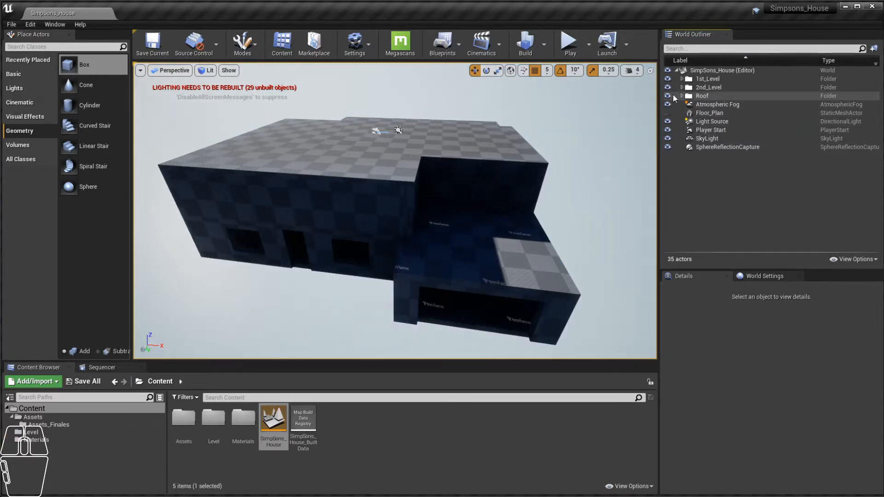
left_click(668, 96)
left_click(668, 95)
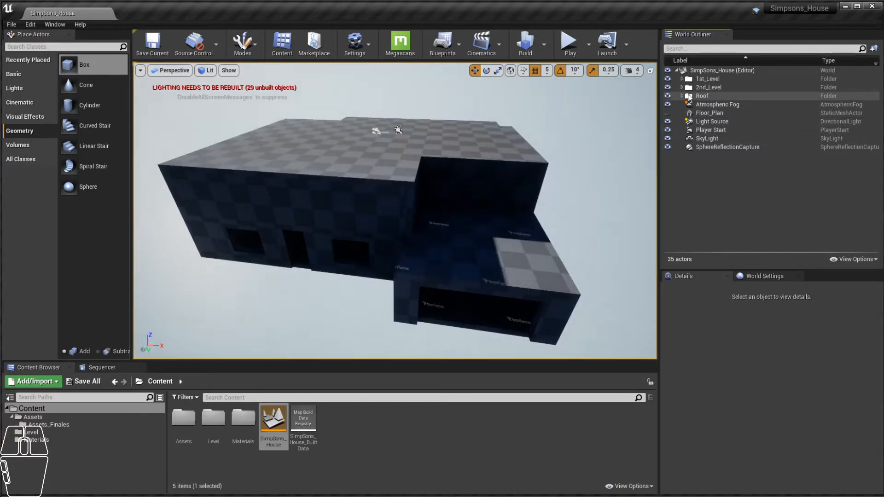
- Hide the Roof and 2nd_Level folders so that the first-floor walls and rooms are exposed
left_click(667, 95)
left_click_drag(395, 211, 460, 197, "alt")
right_click_drag(460, 198, 442, 198, "alt")
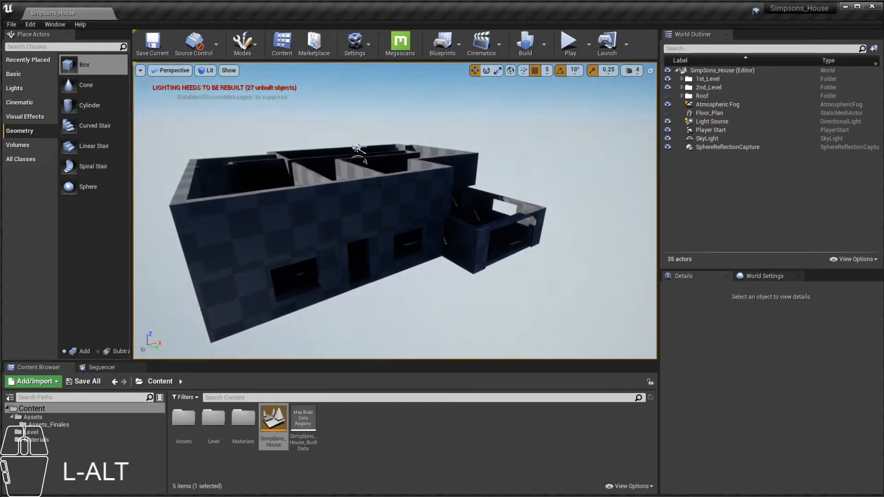
left_click(668, 87)
mouse_move(485, 135)
left_mouse_down("alt")
mouse_move(529, 124)
mouse_move(484, 131)
left_mouse_up("alt")
- Select TopWall_1stFloor on the first floor, hide it, and collapse the 1st_Level folder
left_click(332, 172)
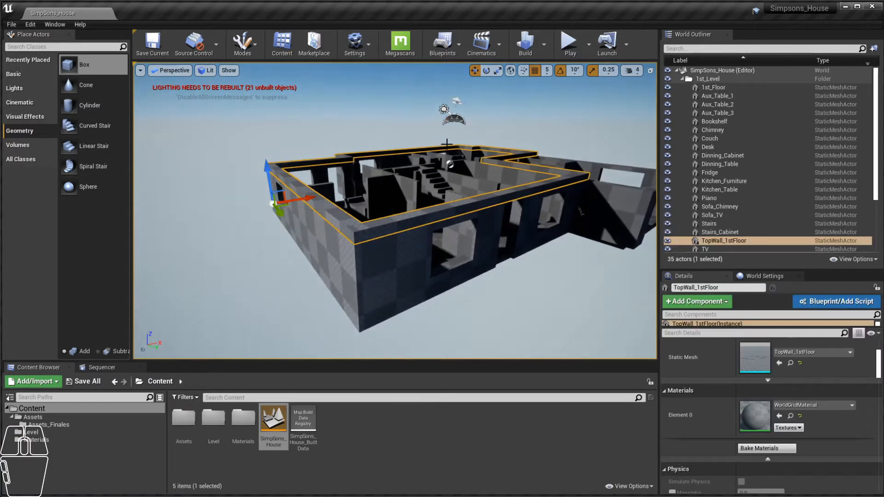
left_click(667, 241)
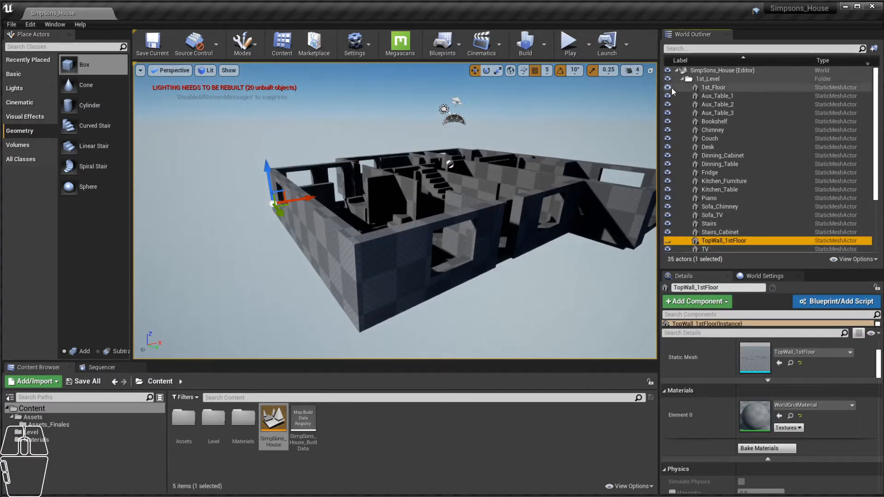
left_click_drag(316, 222, 262, 224, "alt")
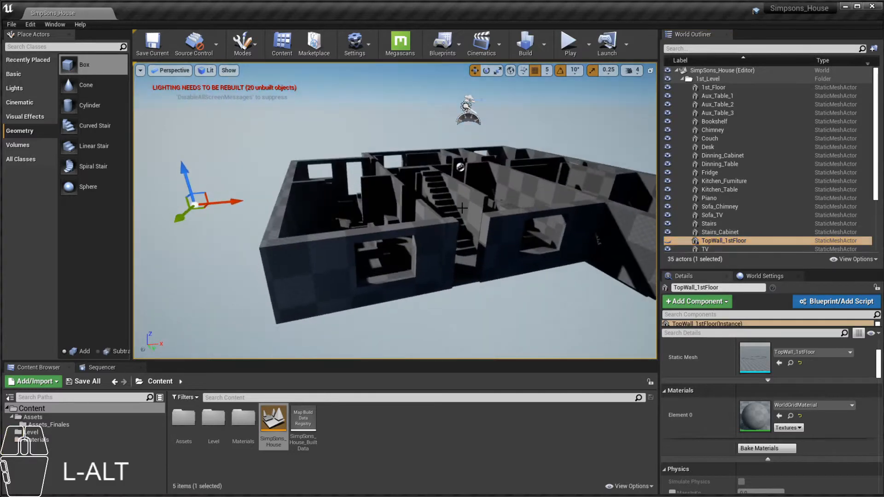
left_click(682, 79)
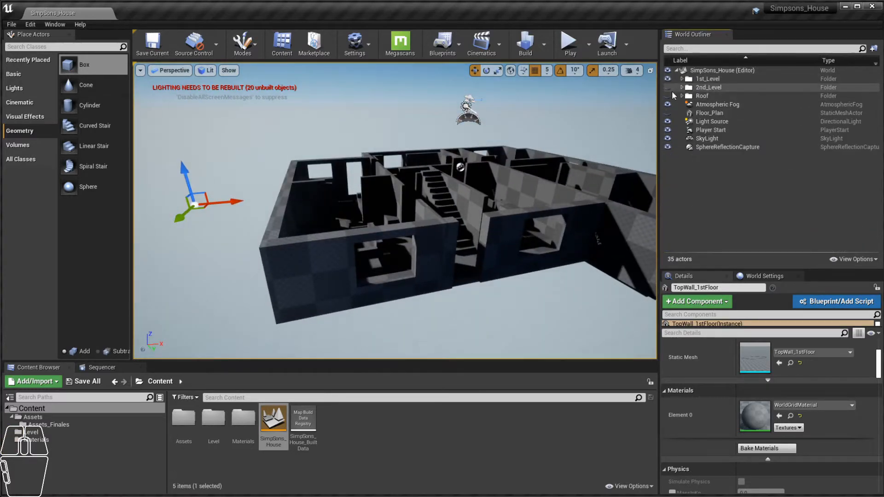
- Show the 2nd_Level folder and examine the junction between the first-floor and second-floor walls from several sides
left_click(668, 87)
left_click_drag(299, 162, 415, 154, "alt")
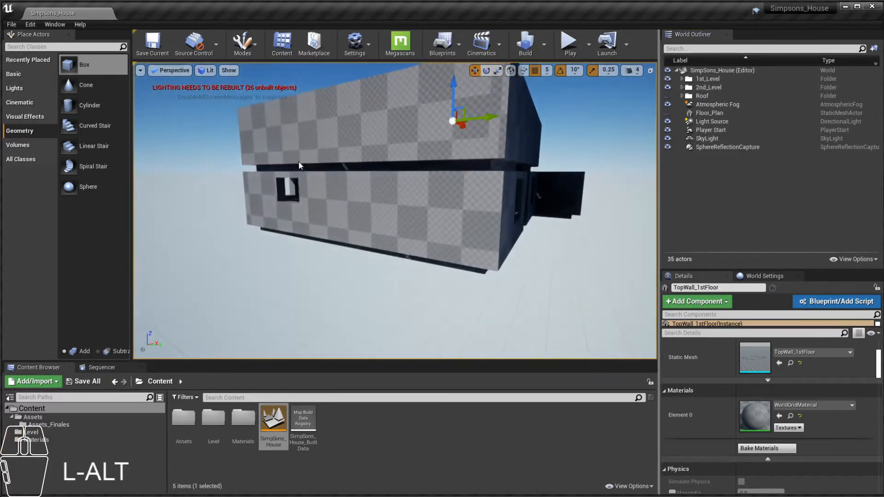
right_click_drag(419, 167, 488, 184, "alt")
scroll(526, 172, "down", 3, "alt")
left_click_drag(543, 178, 451, 154, "alt")
left_click_drag(322, 148, 483, 161, "alt")
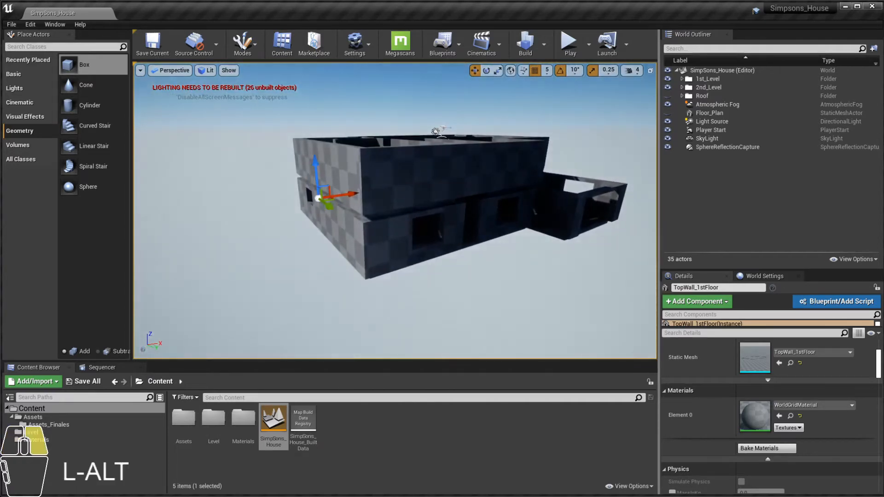
right_click_drag(483, 161, 499, 160, "alt")
mouse_move(499, 159)
left_mouse_down("alt")
mouse_move(474, 177)
mouse_move(454, 163)
mouse_move(502, 145)
mouse_move(552, 149)
mouse_move(505, 162)
left_mouse_up("alt")
right_click_drag(505, 161, 581, 111, "alt")
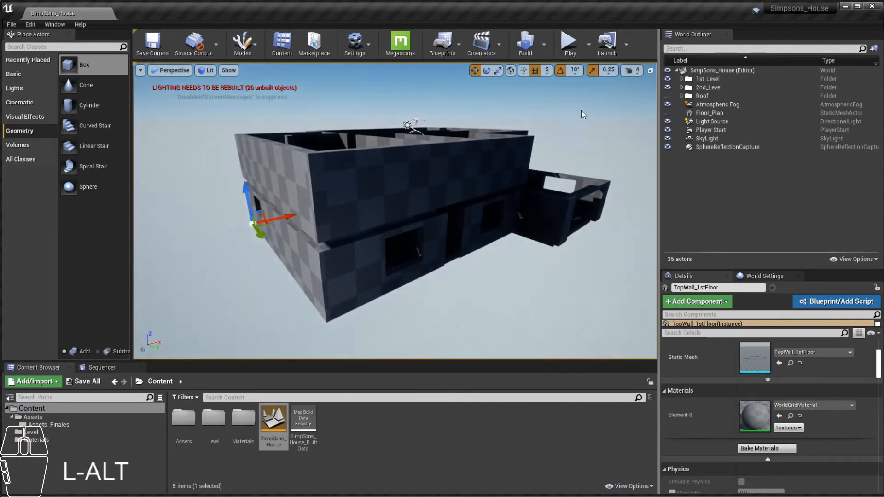
- Hide the 2nd_Level folder again and make TopWall_1stFloor visible
left_click(667, 87)
left_click(681, 78)
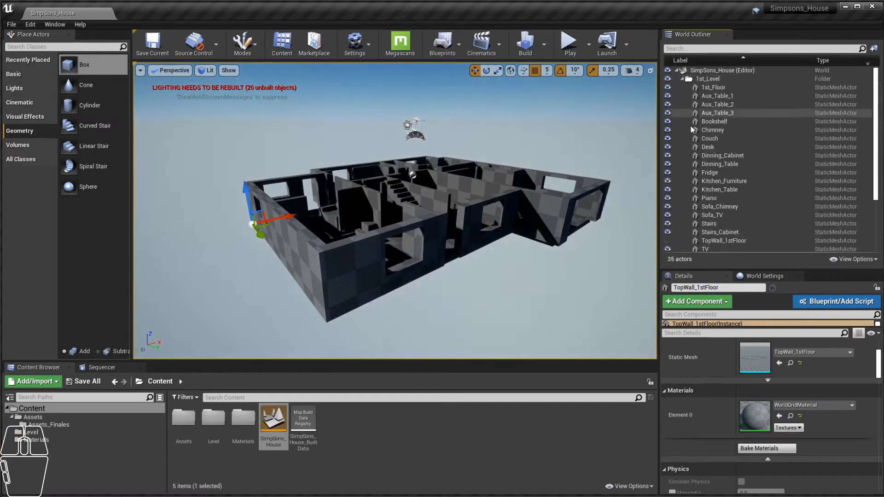
left_click(667, 241)
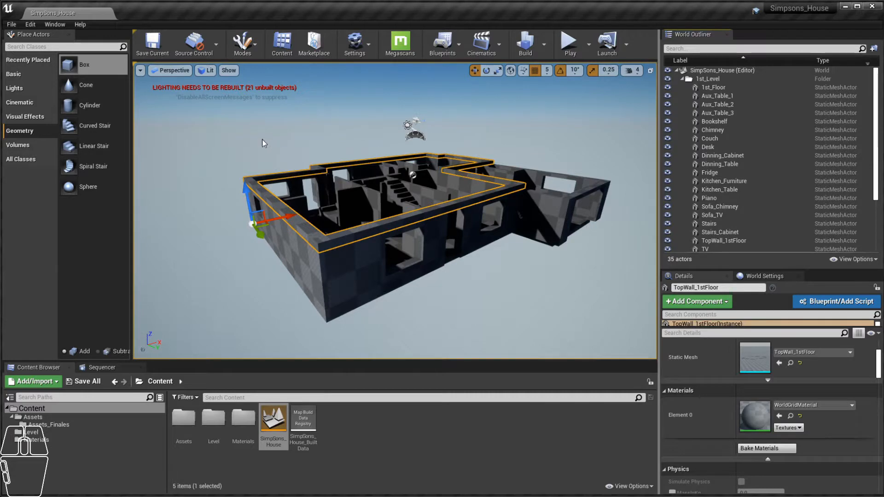
- Select the TopWall_1stFloor strip running along the upper edge of the first-floor walls
left_click(325, 248)
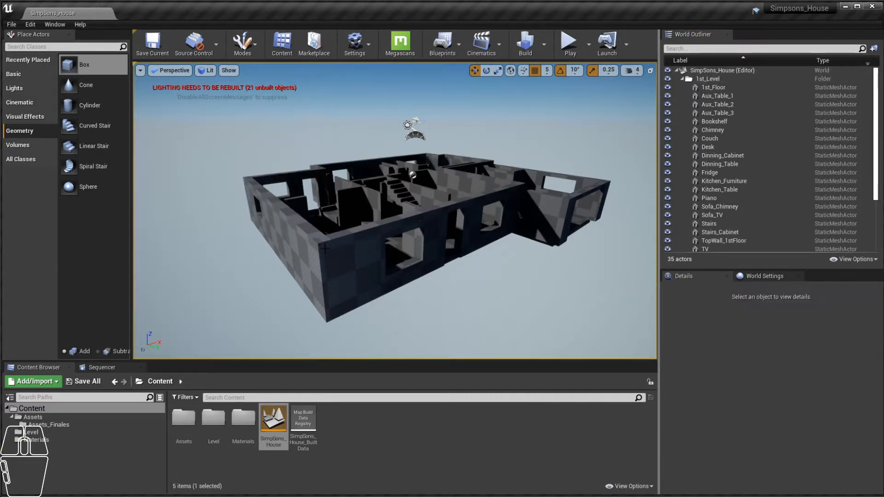
left_click(313, 237)
left_click_drag(314, 238, 350, 214, "alt")
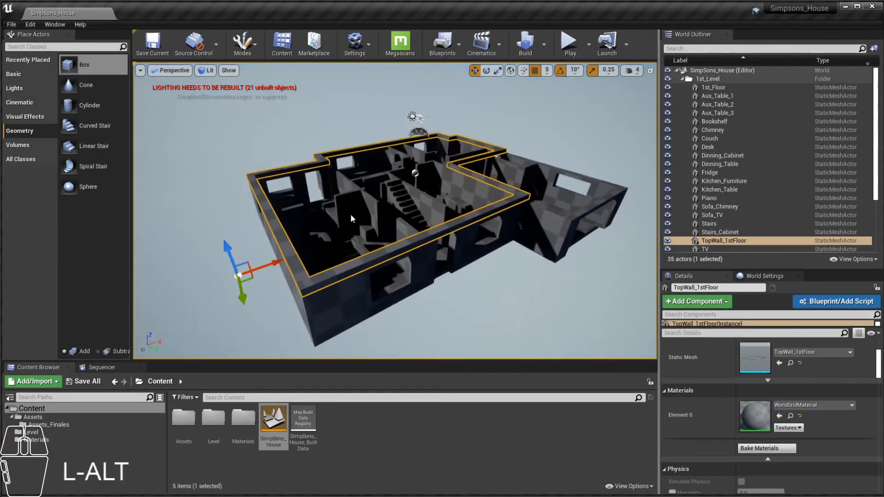
right_click_drag(350, 213, 471, 197, "alt")
left_click_drag(471, 197, 465, 177, "alt")
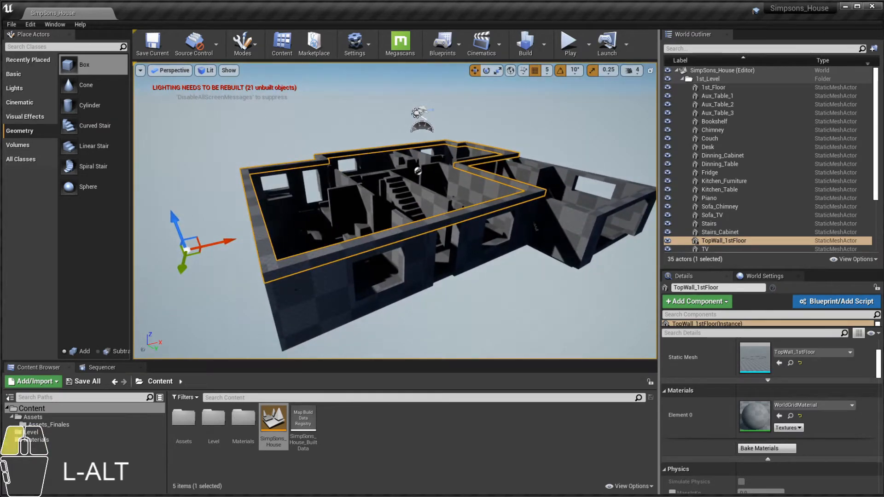
left_click(285, 274)
left_click(268, 263)
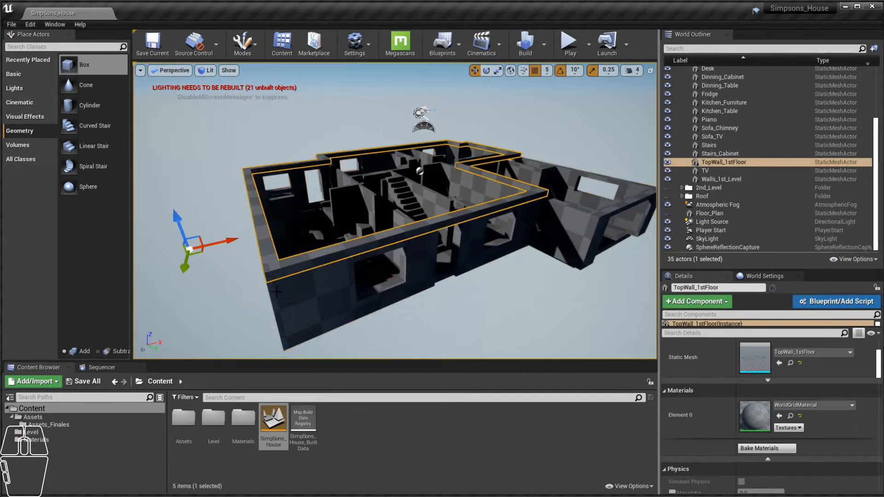
- Select Walls_1st_Level and add TopWall_1stFloor to the selection so both wall meshes are selected together
left_click(276, 291)
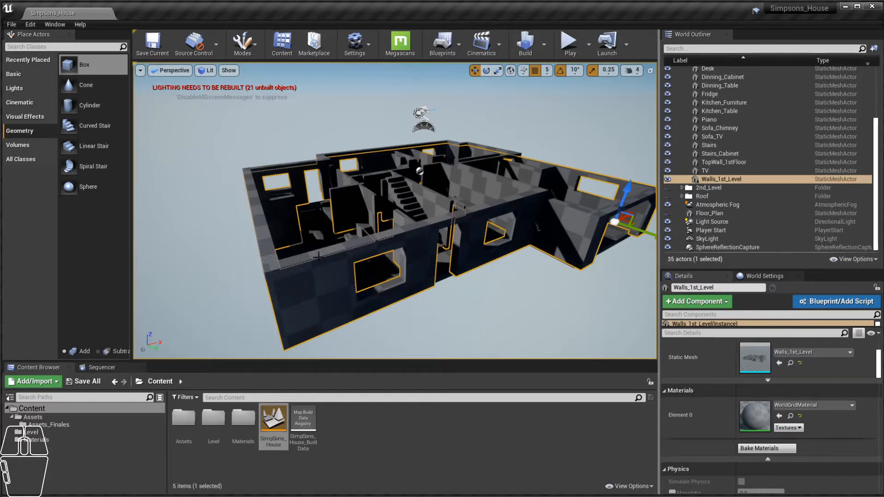
left_click(270, 258)
left_click(273, 280)
left_click(271, 266, "shift")
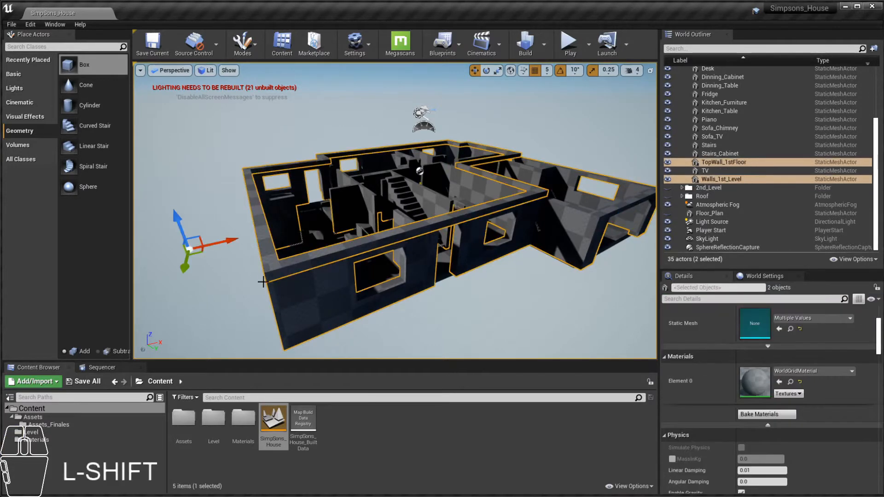
left_click_drag(263, 281, 305, 248, "alt")
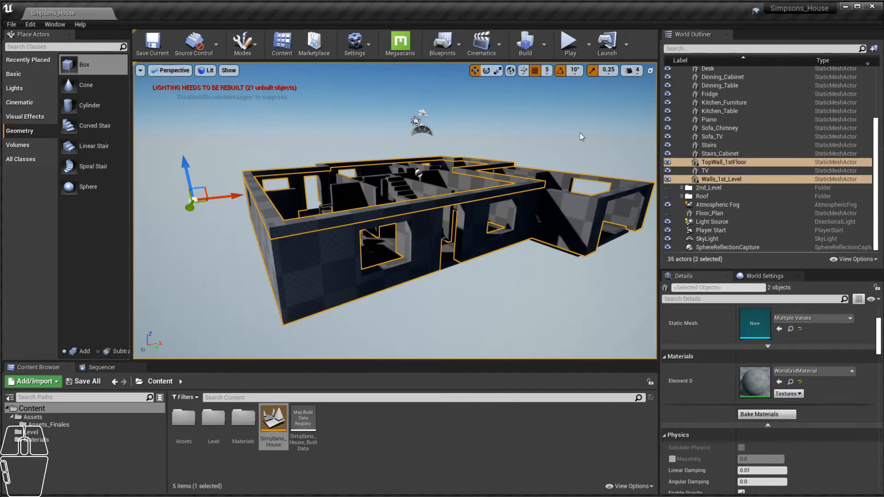
- Run Merge Actors on the two selected wall meshes, grouping geometry by materials with the default settings
left_click_drag(530, 180, 507, 186, "alt")
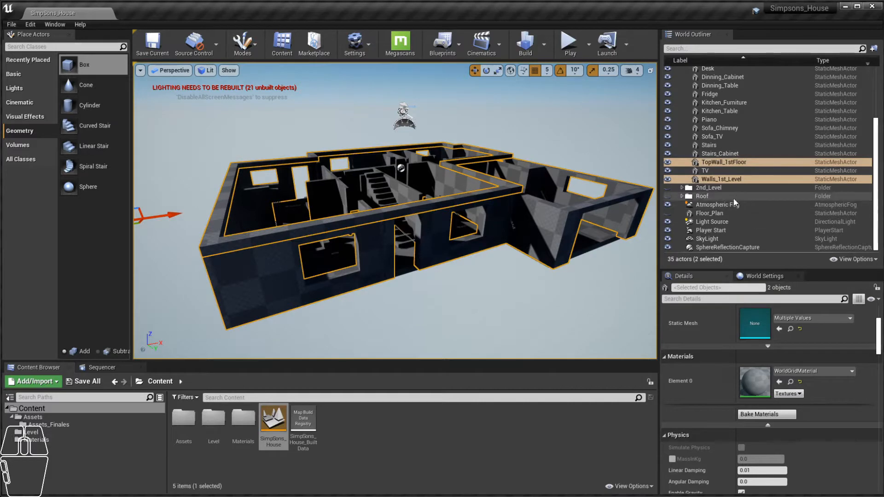
right_click(739, 160)
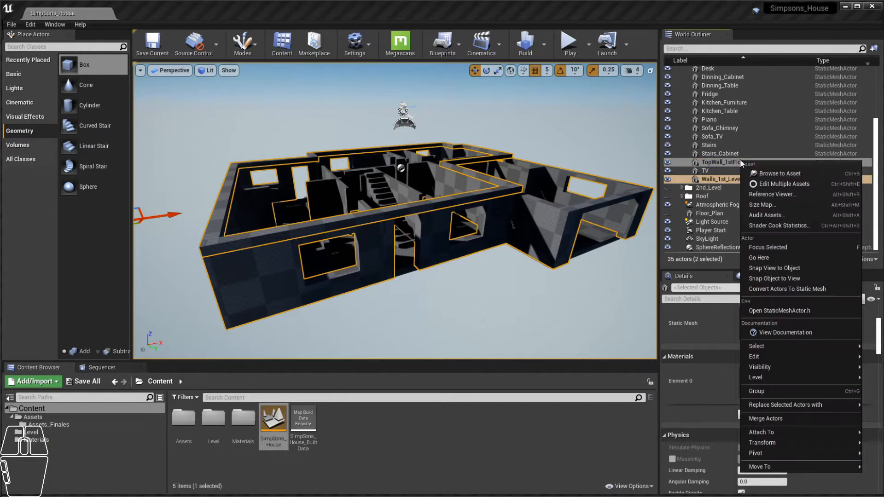
left_click(781, 419)
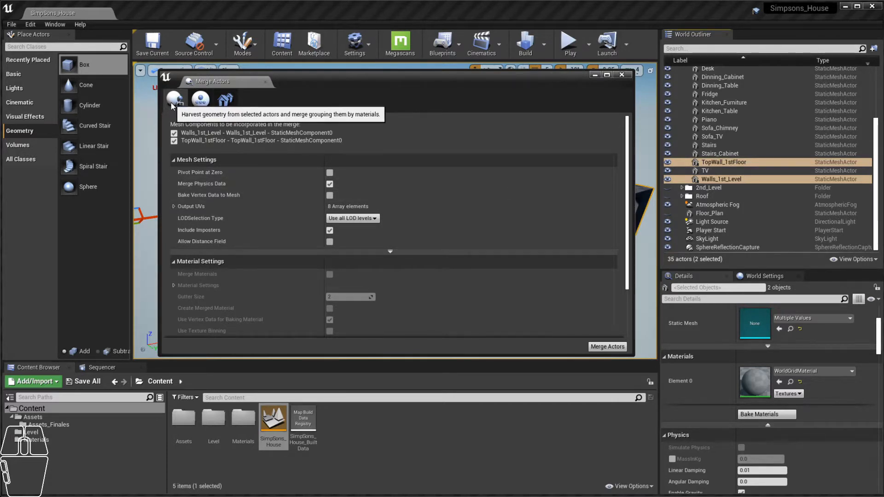
left_click(608, 347)
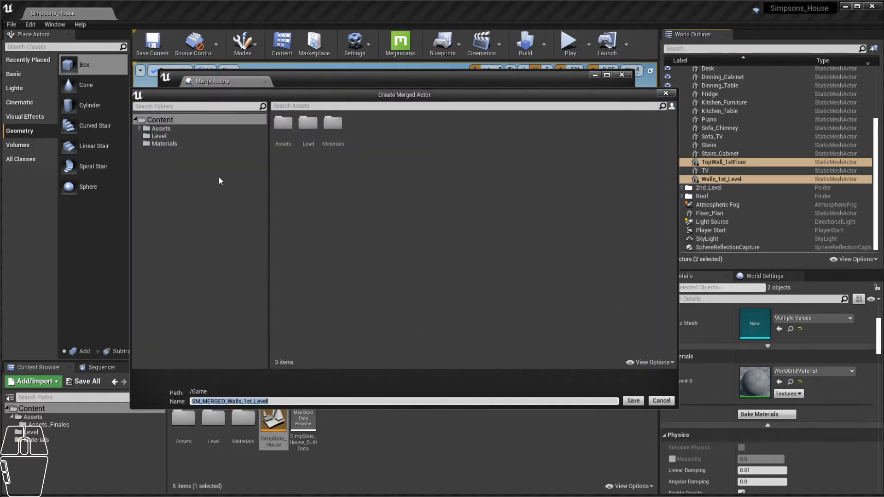
- Save the merged mesh in the Level folder as Walls_1st_Level_Complete and close the Merge Actors window
left_click(159, 136)
left_click(322, 401)
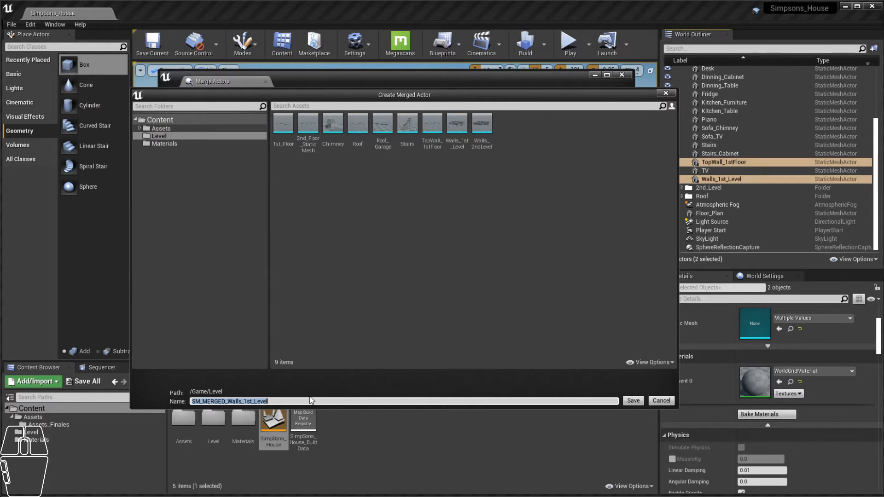
type("Wal")
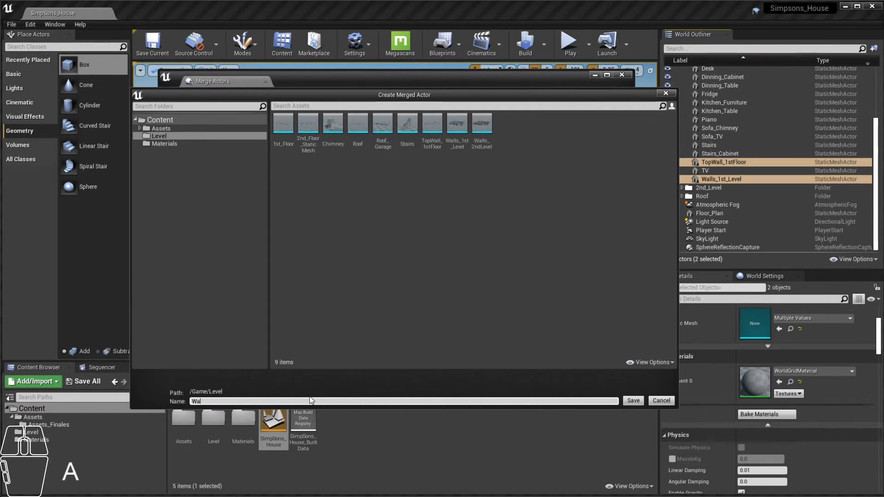
type("ls_1st")
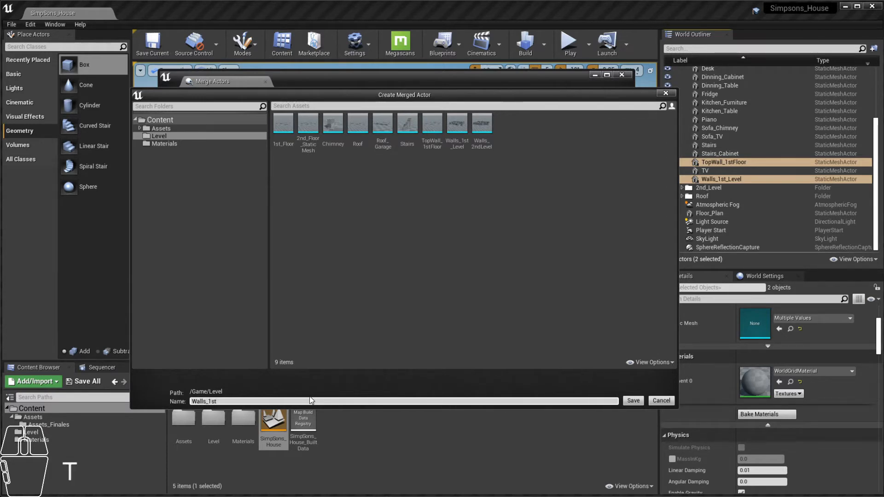
type("_")
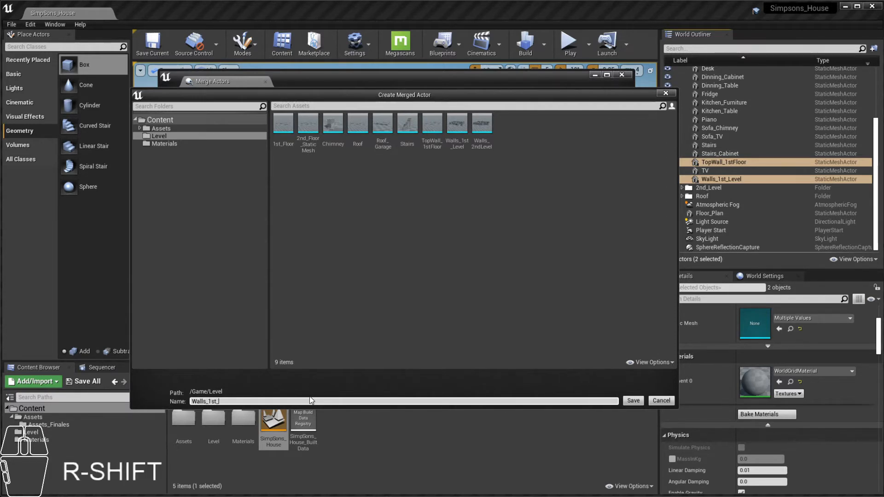
type("Level")
key("BackSpace")
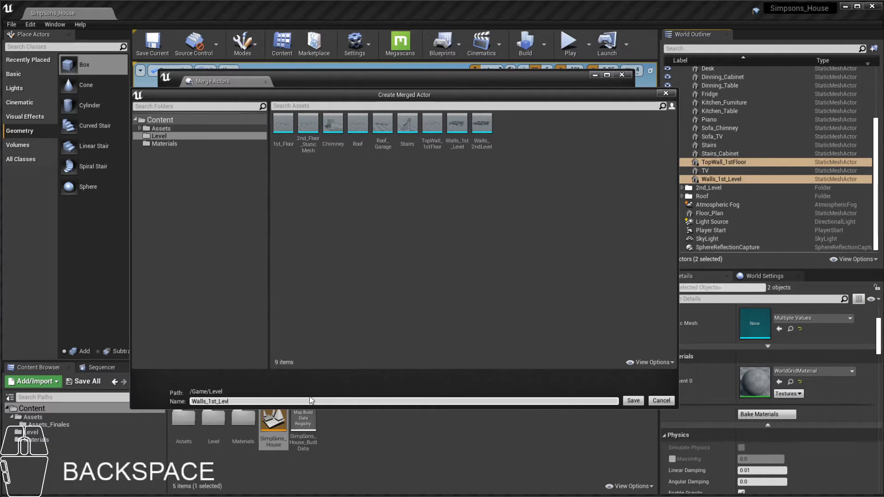
type("el_Complete")
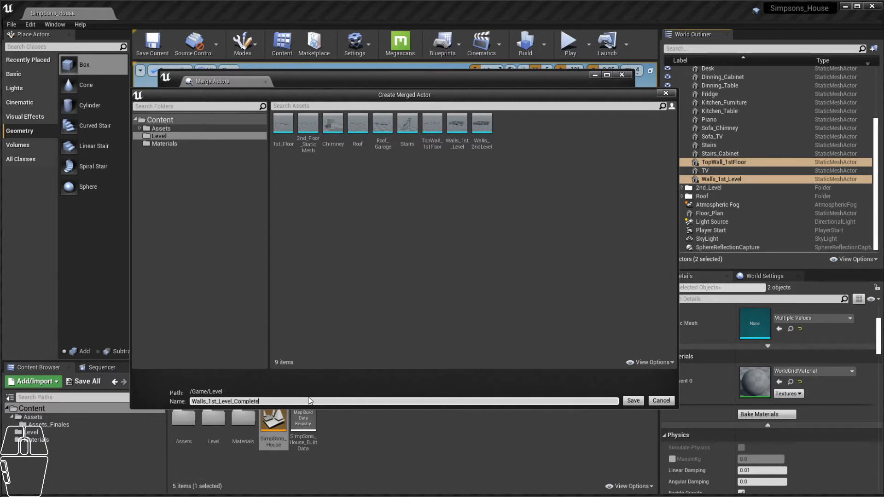
left_click(632, 400)
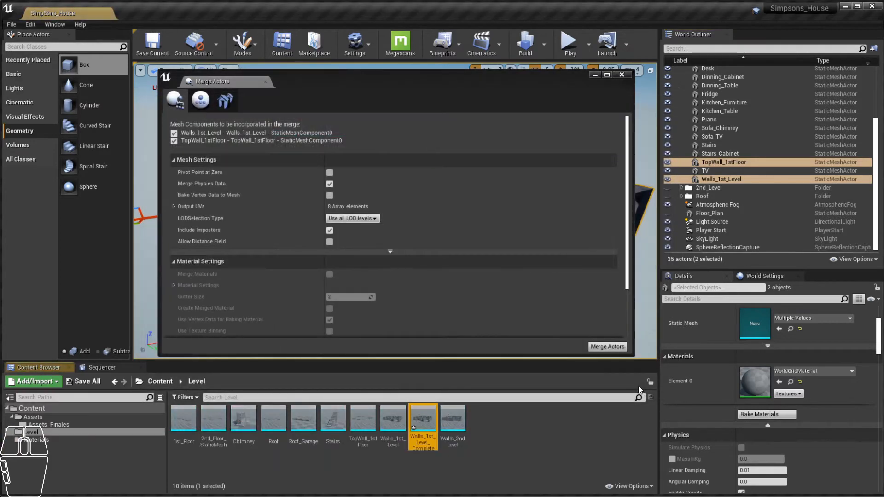
left_click(622, 74)
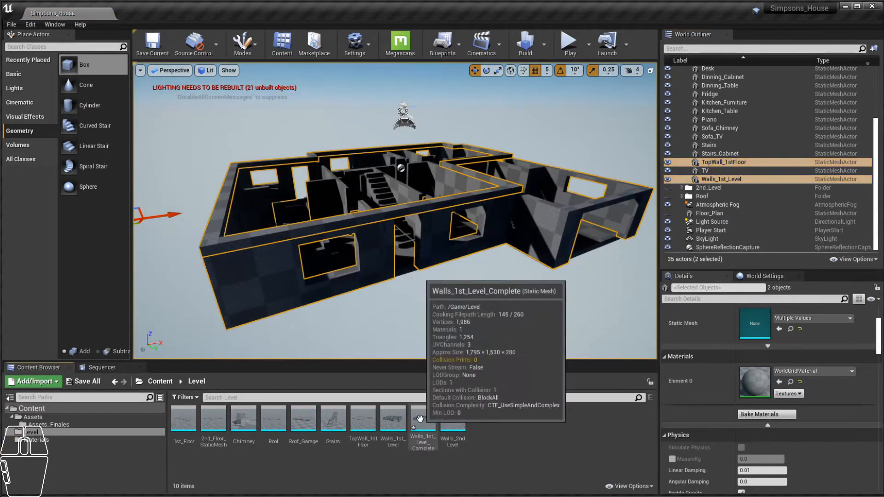
- Open the Walls_1st_Level_Complete mesh in its editor, inspect the merged walls from several sides, and close the editor
double_click(421, 418)
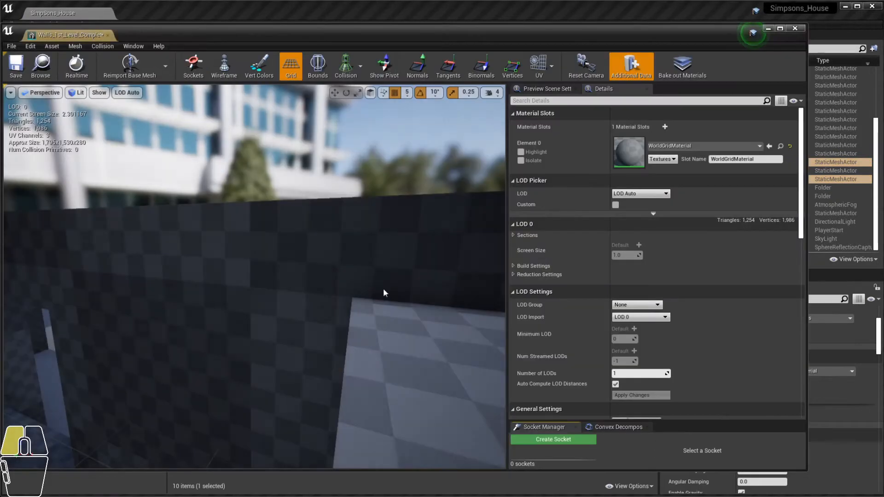
scroll(269, 258, "down", 3)
left_click_drag(262, 268, 340, 274, "alt")
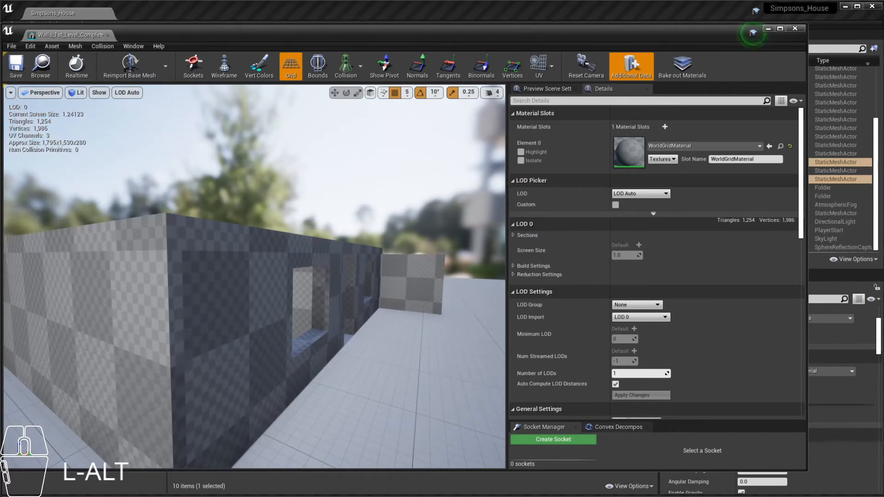
left_click_drag(293, 234, 313, 280, "alt")
left_click(795, 28)
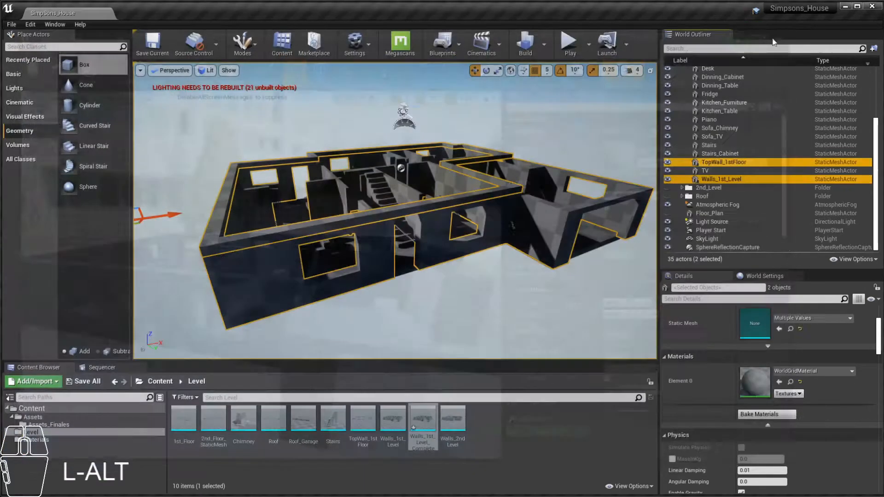
- Place the Walls_1st_Level_Complete mesh from the Level folder into the scene near the first-floor walls
left_click(423, 419)
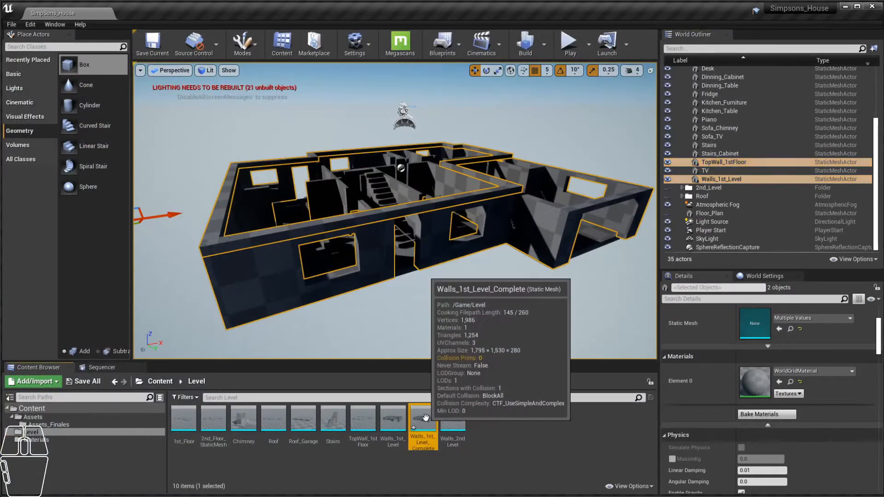
scroll(420, 290, "down", 3)
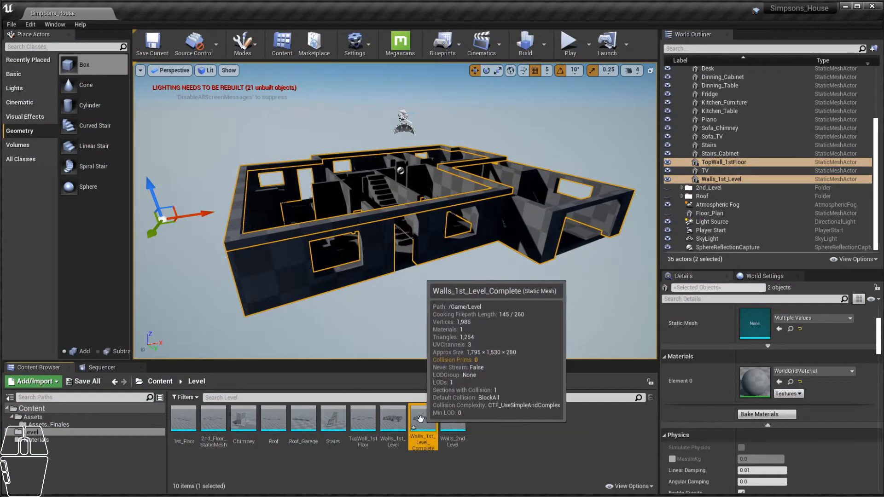
left_click_drag(422, 415, 455, 308)
- In the Top view, move Walls_1st_Level_Complete horizontally to line up with the original first-floor walls
key("alt+j")
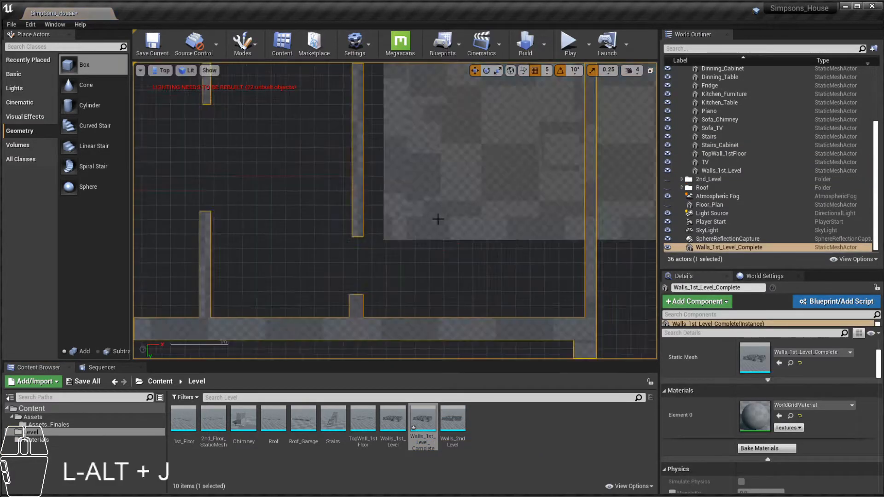
key("f")
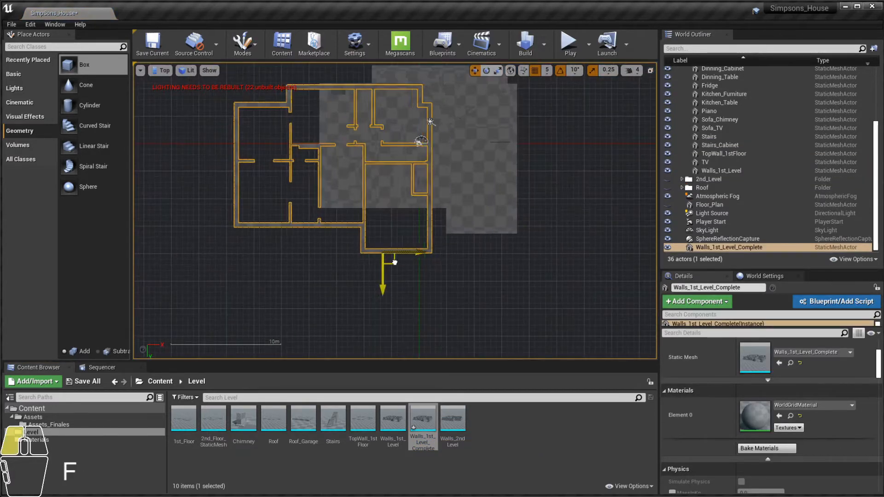
scroll(488, 244, "up", 5)
scroll(315, 221, "up", 3)
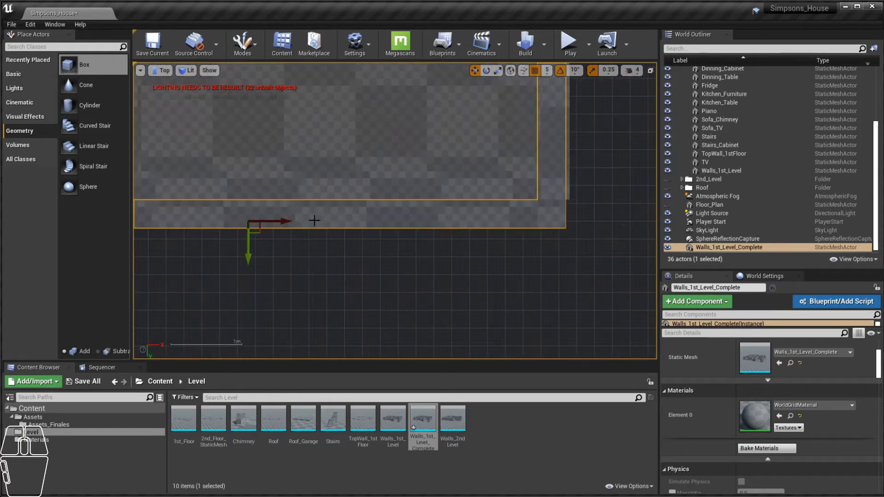
left_click_drag(256, 227, 262, 204)
- In the Front view, align Walls_1st_Level_Complete with the original walls and return to the Perspective view
key("alt+h")
key("f")
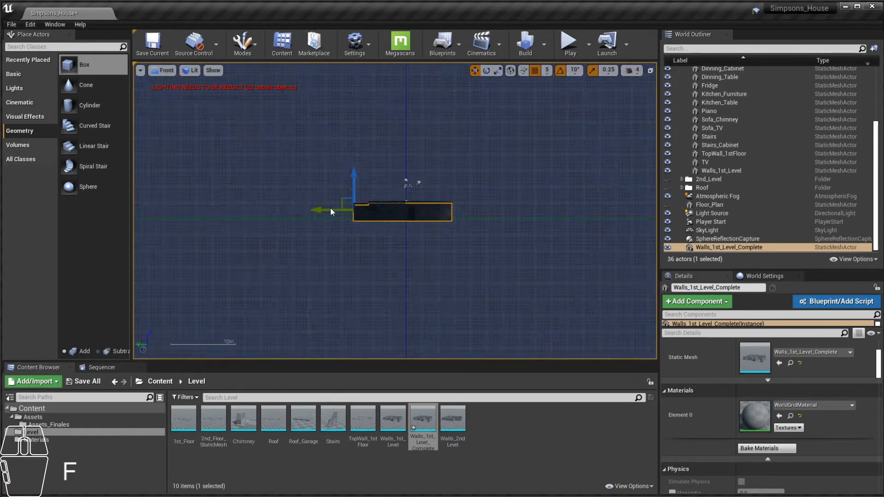
scroll(379, 217, "up", 2)
scroll(375, 212, "up", 3)
mouse_move(369, 186)
left_mouse_down()
mouse_move(370, 161)
mouse_move(371, 170)
left_mouse_up()
scroll(388, 171, "down", 3)
key("alt+g")
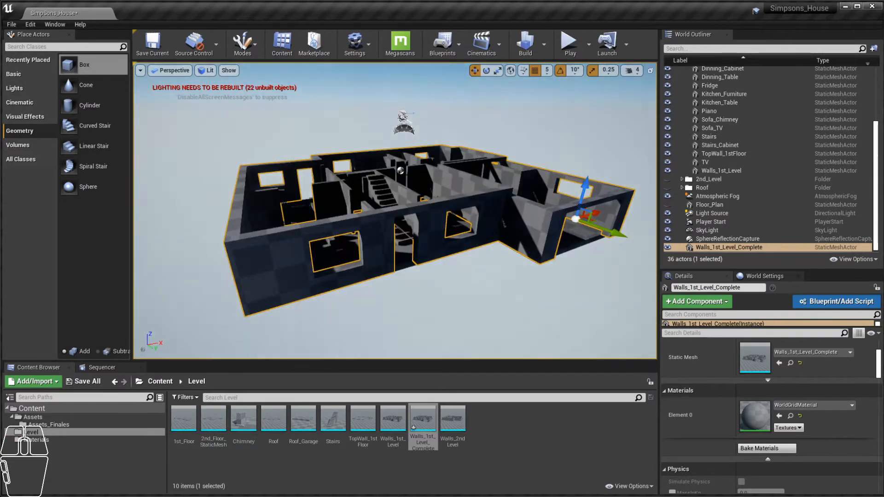
- Toggle the visibility of Walls_1st_Level_Complete to compare it with the original walls, leaving it hidden
left_click_drag(388, 220, 460, 221, "alt")
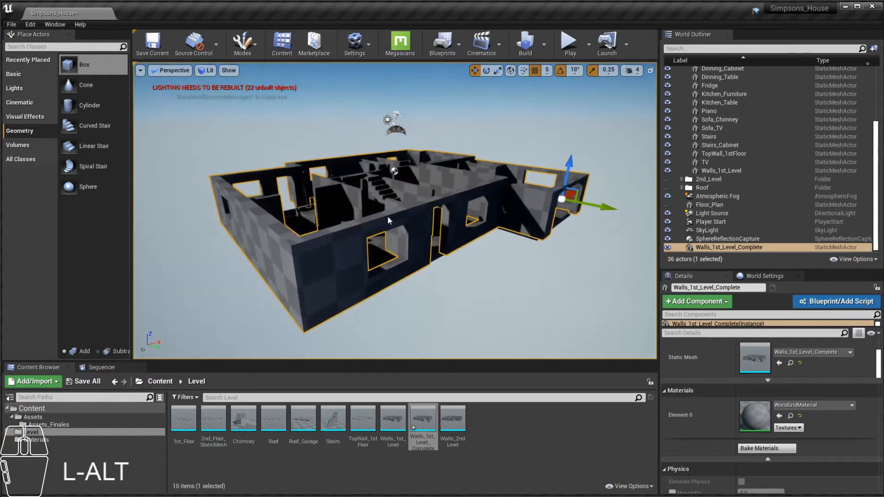
left_click(667, 248)
left_click(667, 248)
left_click(667, 247)
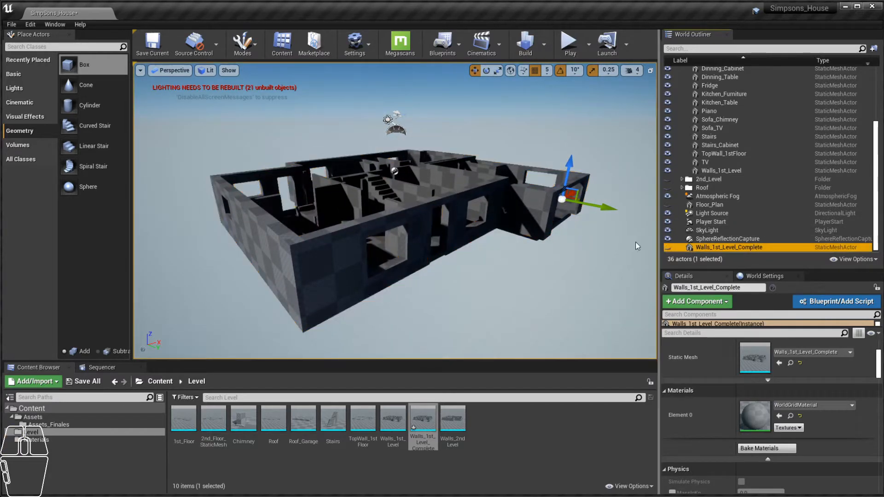
- Delete the original TopWall_1stFloor and Walls_1st_Level actors from the scene and make Walls_1st_Level_Complete visible again
left_click(307, 244)
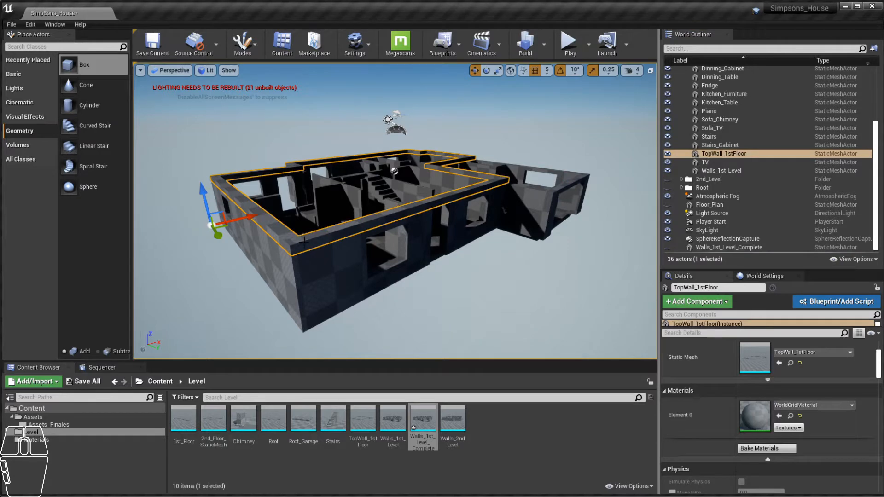
key("Delete")
left_click(317, 259)
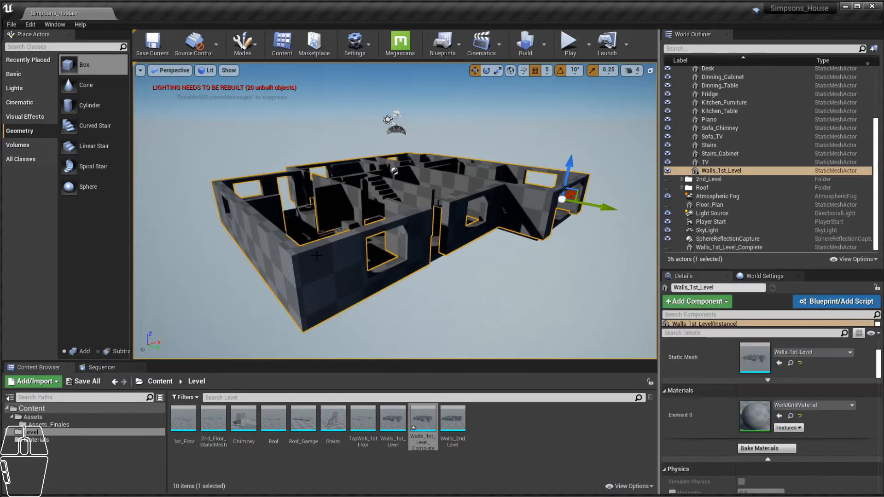
key("Delete")
left_click(667, 248)
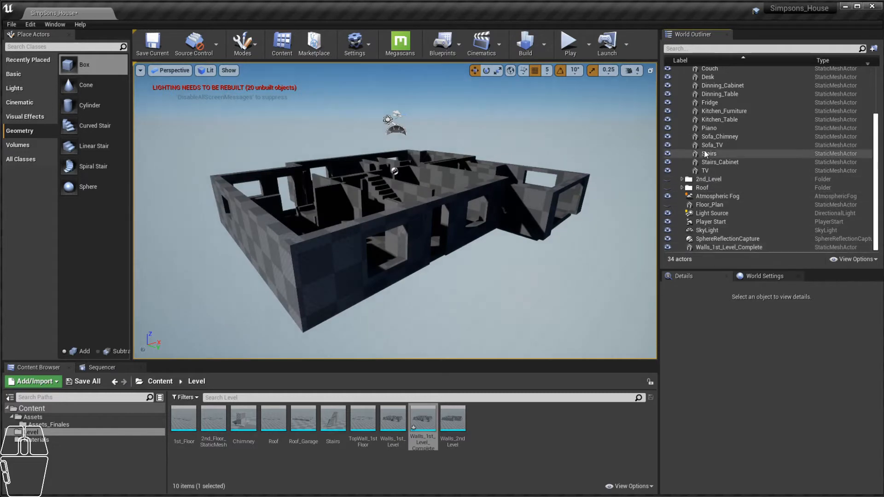
- Move Walls_1st_Level_Complete into the collapsed 1st_Level folder and check it by toggling the folder's visibility off and on
scroll(681, 87, "up", 5)
left_click(681, 79)
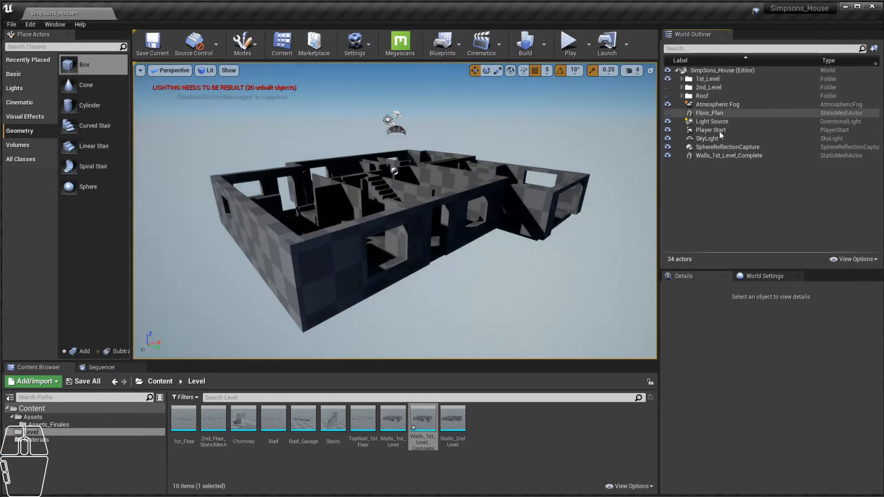
left_click_drag(712, 158, 703, 78)
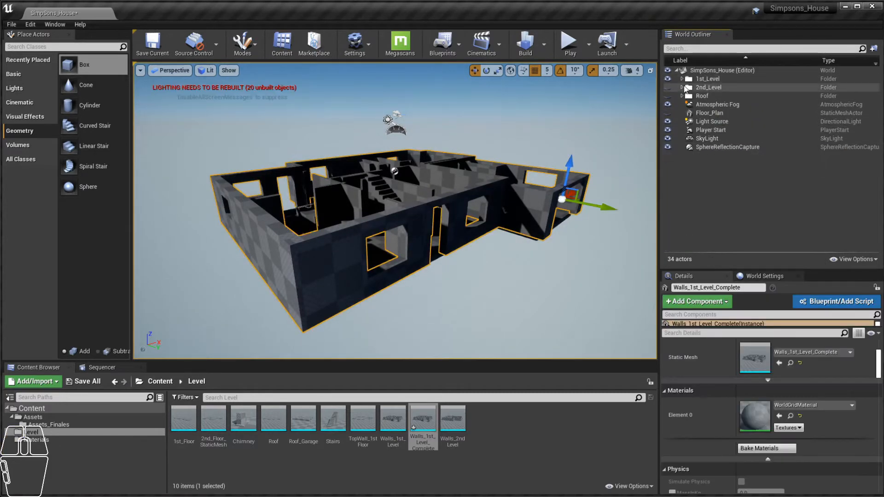
left_click(667, 78)
left_click(667, 79)
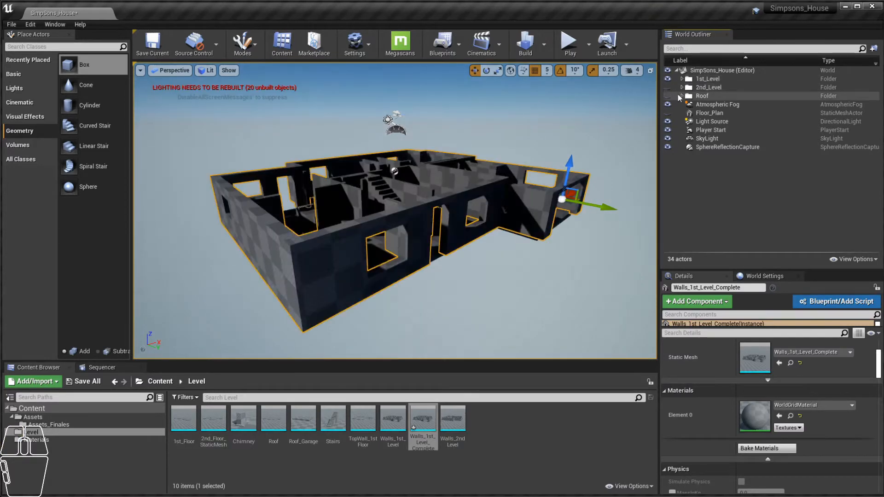
- Make the 2nd_Level and Roof folders visible and deselect the first-floor walls to view the whole house
left_click(667, 87)
left_click_drag(395, 210, 368, 221, "alt")
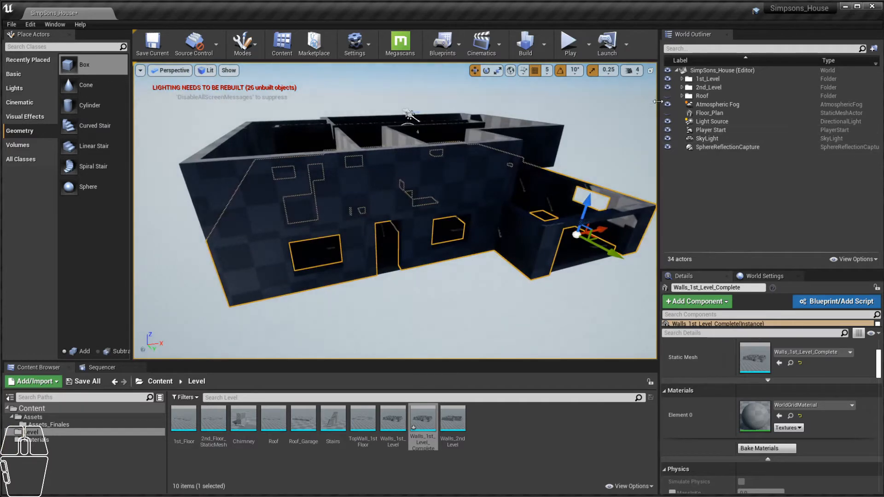
left_click(667, 96)
left_click(464, 296)
mouse_move(464, 296)
left_mouse_down("alt")
mouse_move(389, 192)
mouse_move(479, 216)
mouse_move(451, 198)
mouse_move(454, 293)
left_mouse_up("alt")
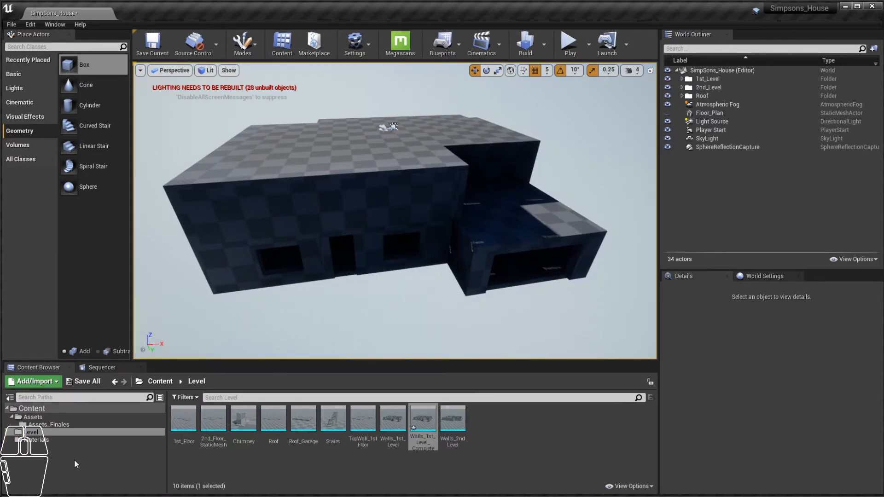
- Switch to FastStone Image Viewer showing Game prototype.png and mark the LEVEL PROTOTYPE label with a red rectangle
left_click(28, 495)
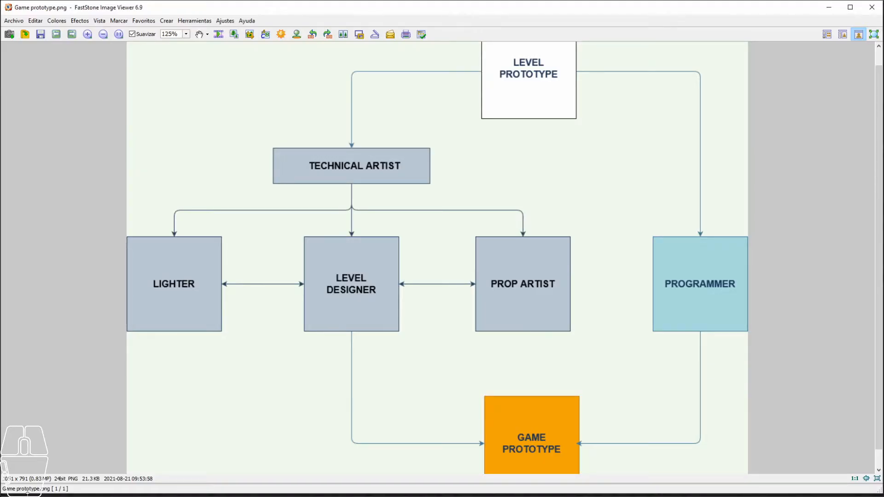
key("ctrl+alt")
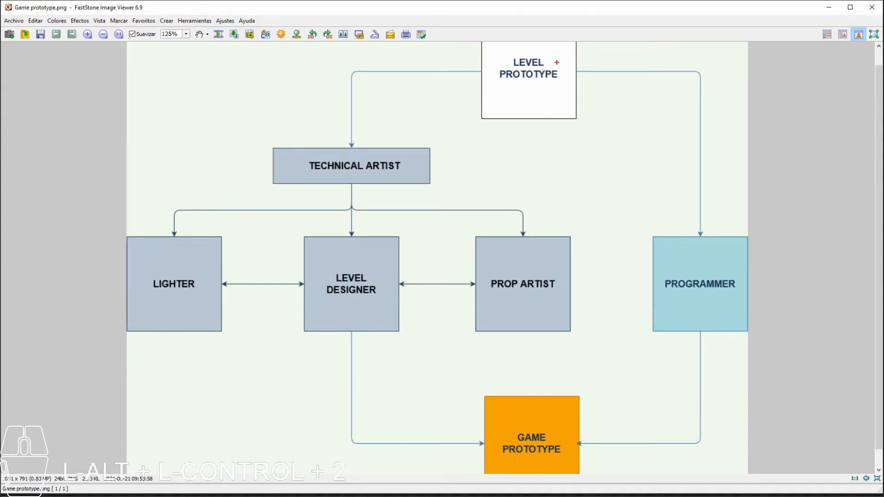
mouse_move(572, 49)
left_mouse_down()
mouse_move(525, 91)
mouse_move(488, 93)
left_mouse_up()
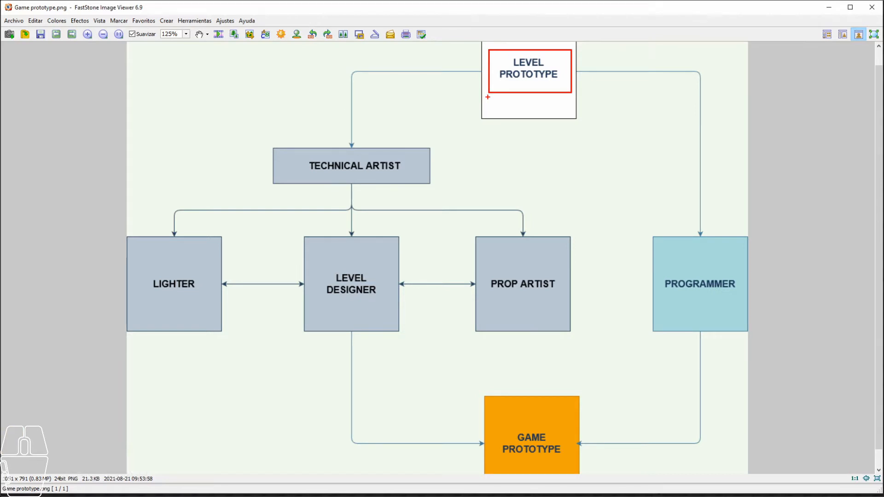
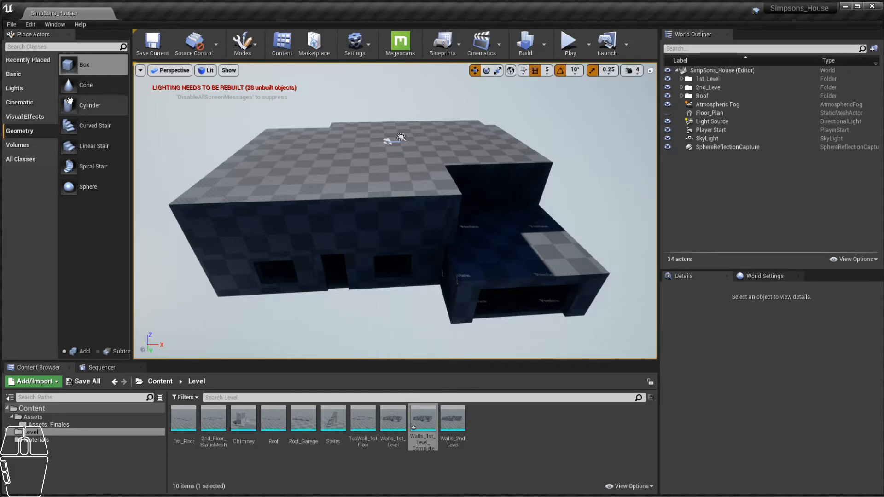
- Show the placeable Lights actors and select the Light Source directional light above the house roof
left_click(19, 89)
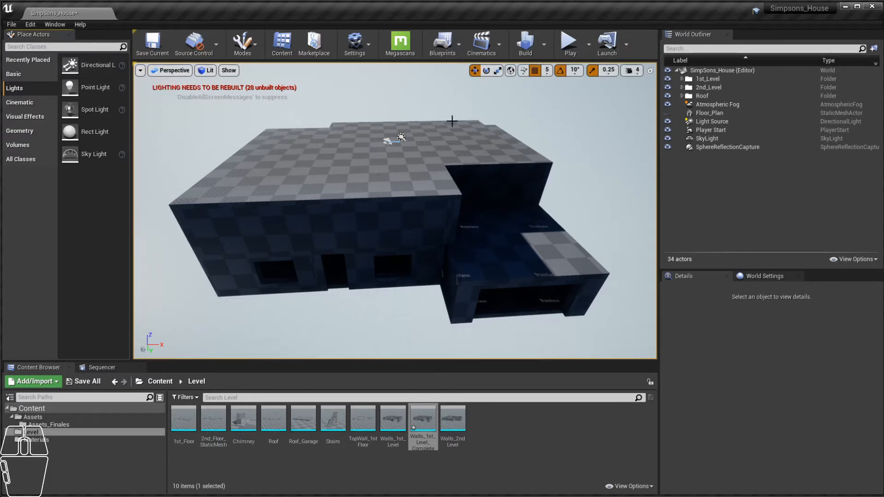
scroll(403, 119, "up", 1)
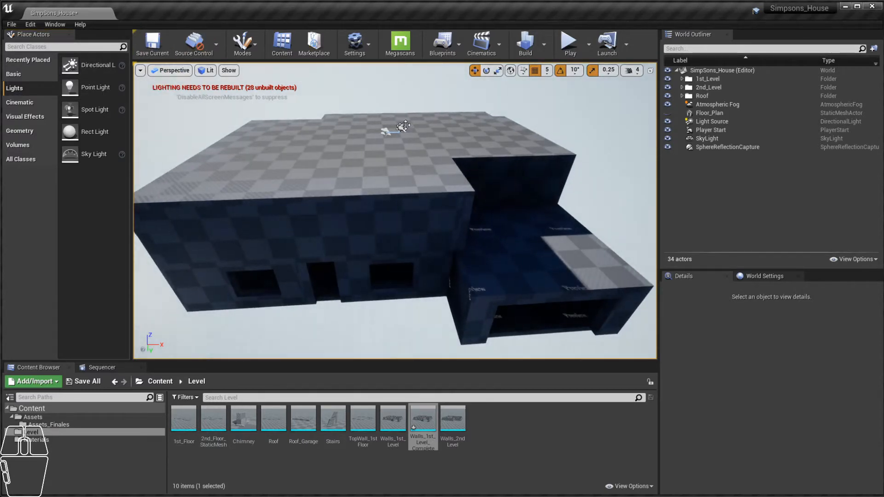
left_click(402, 127)
left_click_drag(402, 95, 351, 141)
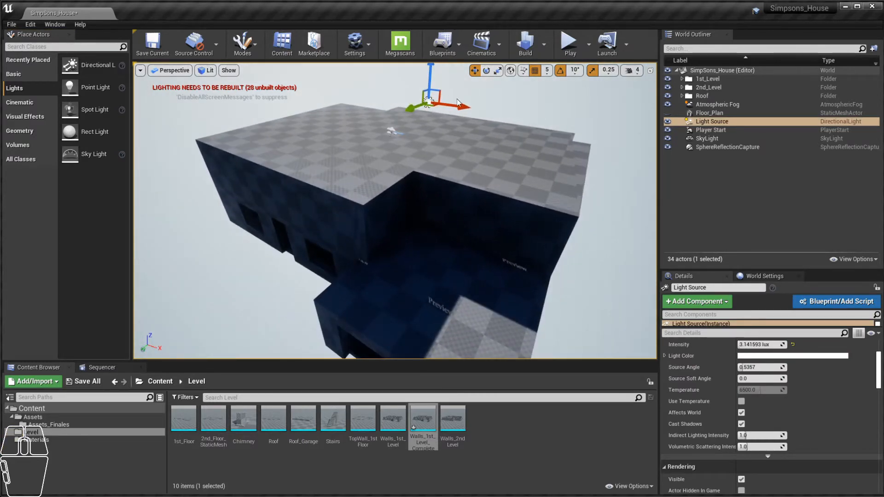
- Rotate the Light Source directional light so that sunlight falls on the front of the house and the garage
key("e")
left_click_drag(429, 116, 525, 121)
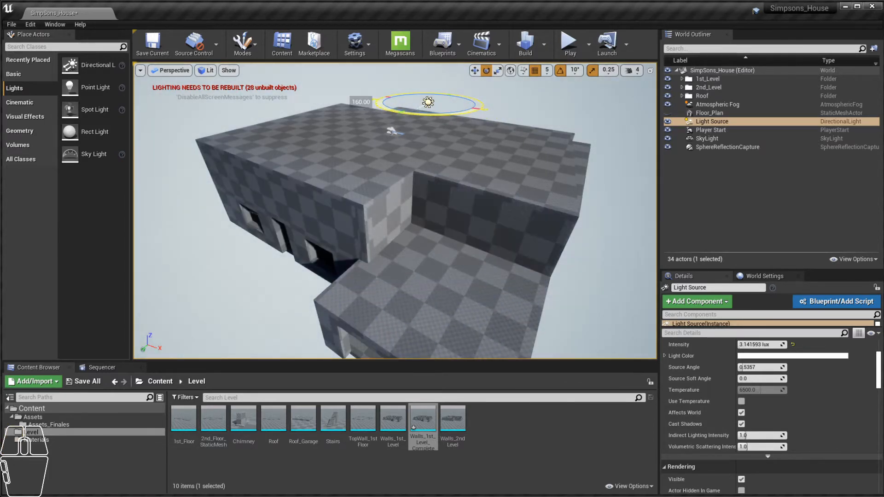
left_click_drag(388, 97, 431, 110, "alt")
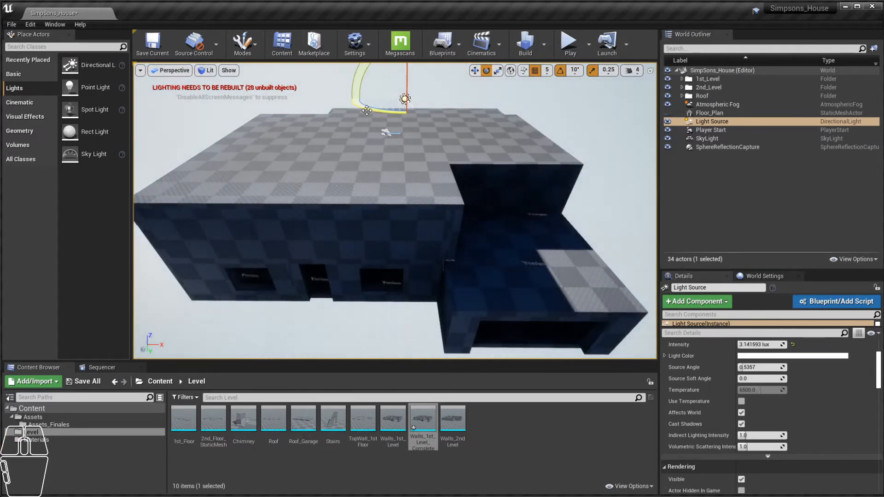
left_click_drag(366, 110, 417, 113)
left_click_drag(417, 169, 378, 130, "alt")
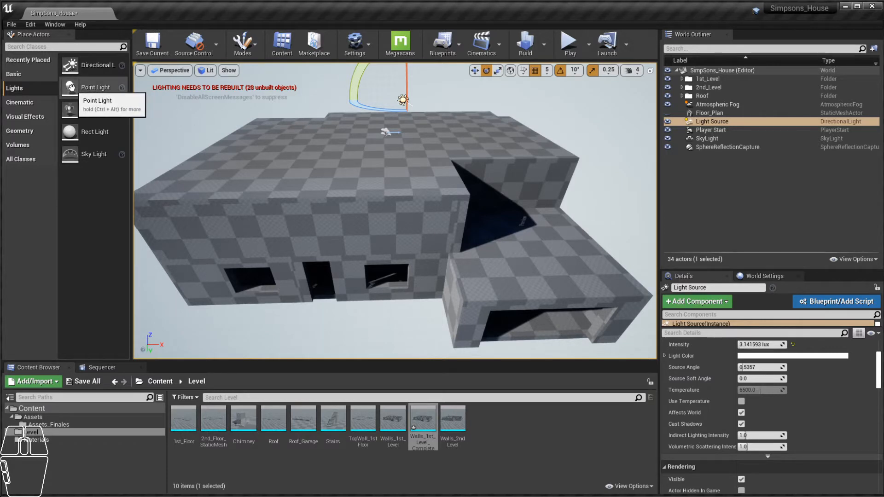
- Place a Point Light at the front doorway and move it inside the entrance hall near the staircase
left_click_drag(74, 87, 322, 273)
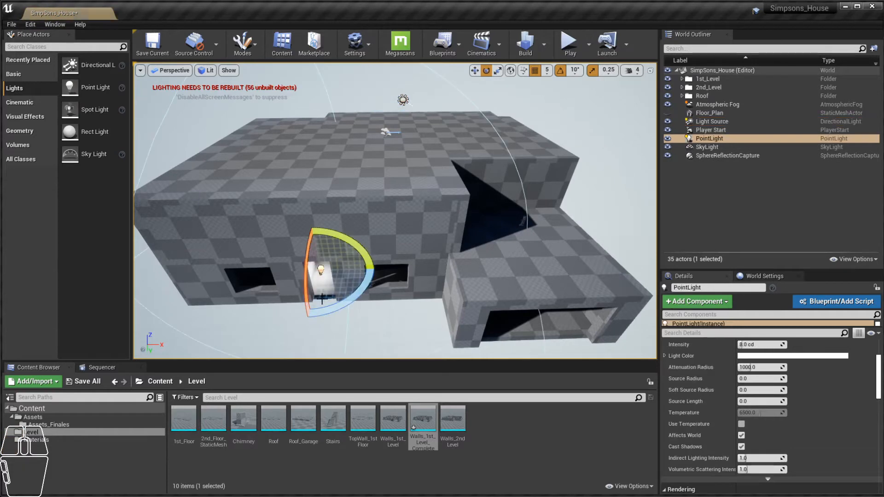
key("f")
left_click_drag(427, 169, 359, 105, "alt")
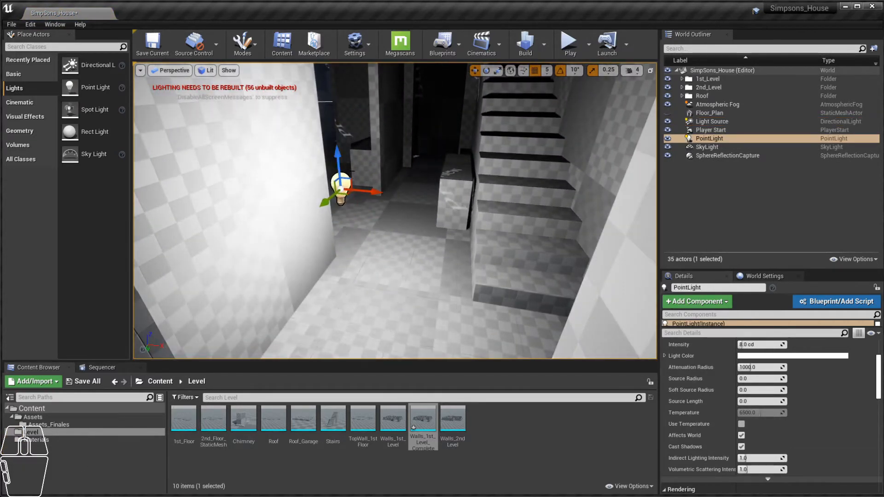
left_click_drag(356, 191, 404, 168)
scroll(405, 179, "down", 3)
scroll(407, 182, "up", 2)
scroll(415, 186, "down", 3)
scroll(415, 186, "down", 5)
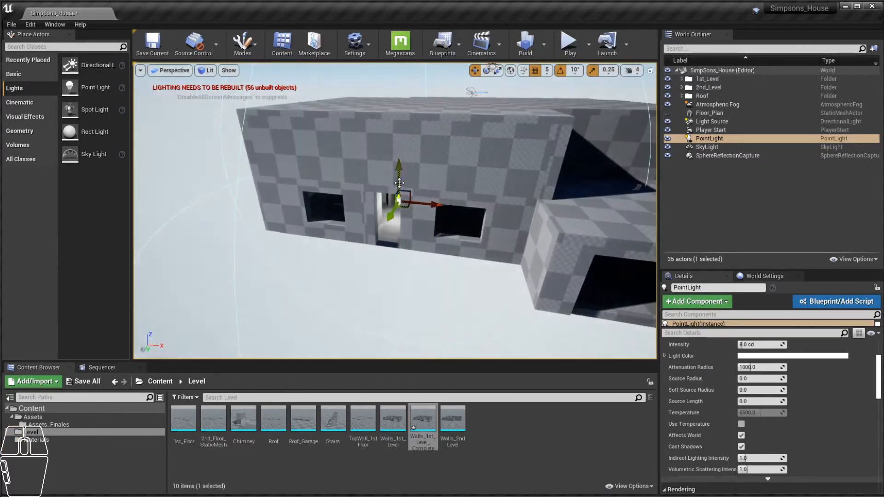
left_click_drag(471, 96, 449, 99, "alt")
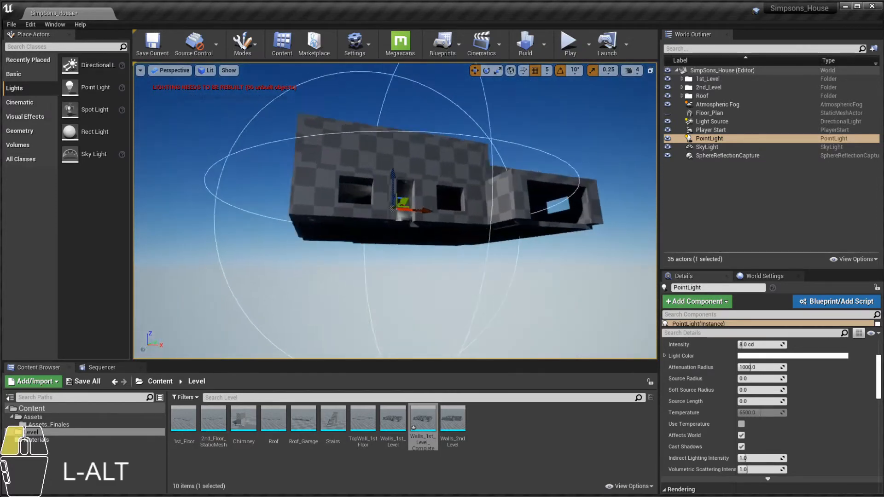
right_click_drag(472, 96, 448, 199, "alt")
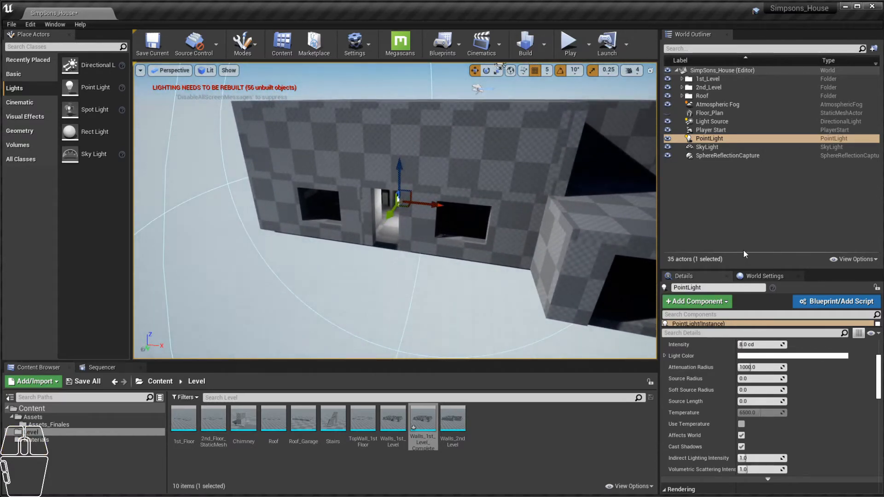
- Enlarge the point light's Details area and lower its intensity to about 7.01 cd
left_click_drag(815, 269, 801, 190)
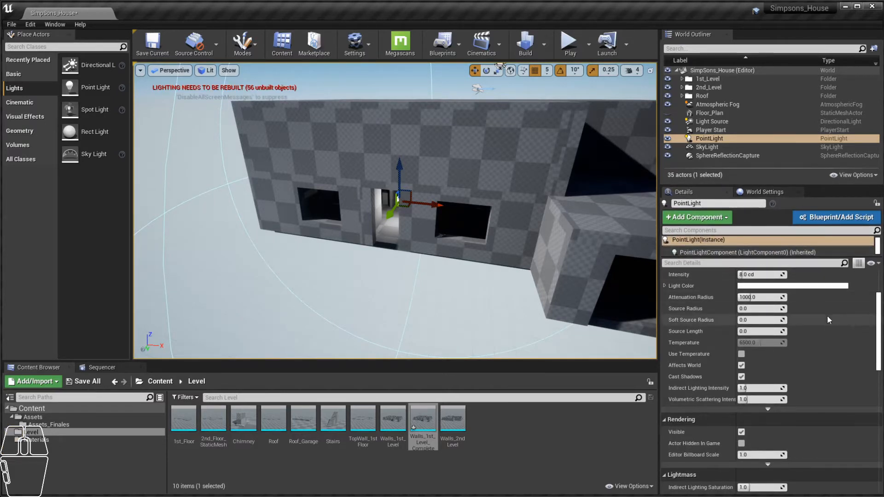
left_click_drag(881, 313, 878, 289)
right_click_drag(293, 209, 436, 215, "alt")
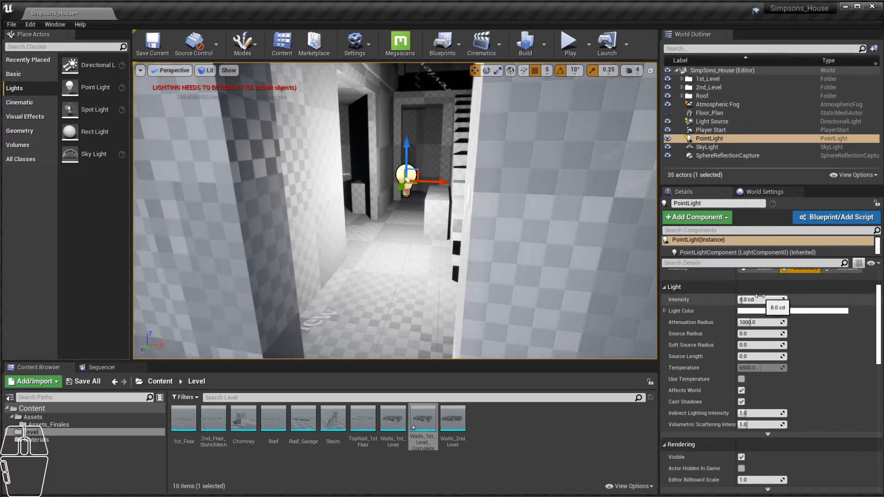
mouse_move(742, 299)
left_mouse_down()
mouse_move(732, 300)
mouse_move(745, 299)
left_mouse_up()
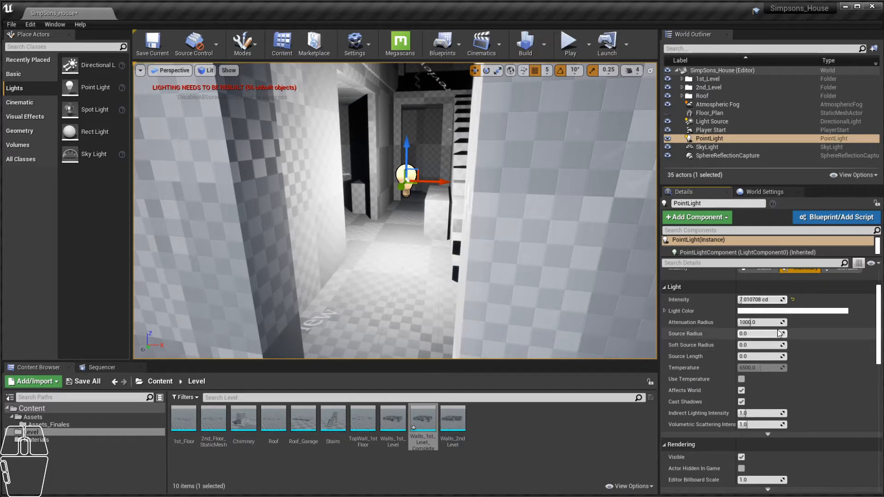
- Give the point light a warm yellow colour of about R 1.0, G 0.797, B 0.444
left_click(772, 312)
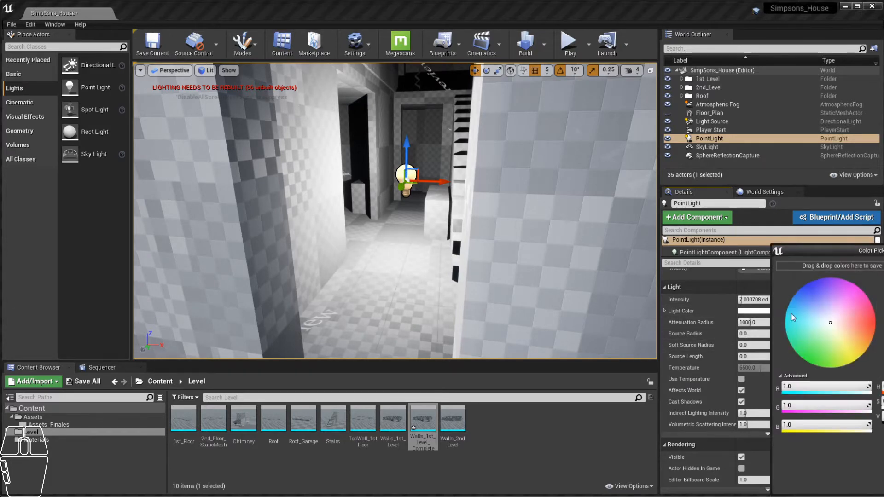
mouse_move(833, 336)
left_mouse_down()
mouse_move(849, 338)
mouse_move(853, 328)
mouse_move(847, 343)
left_mouse_up()
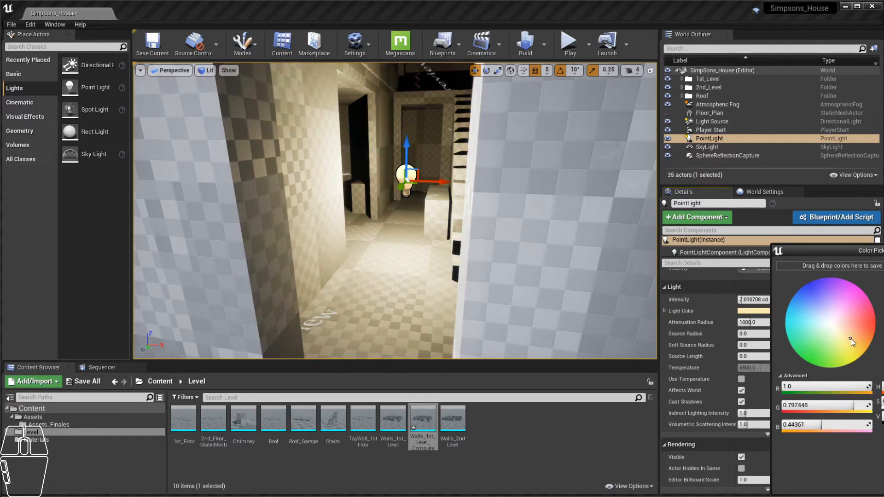
key("Return")
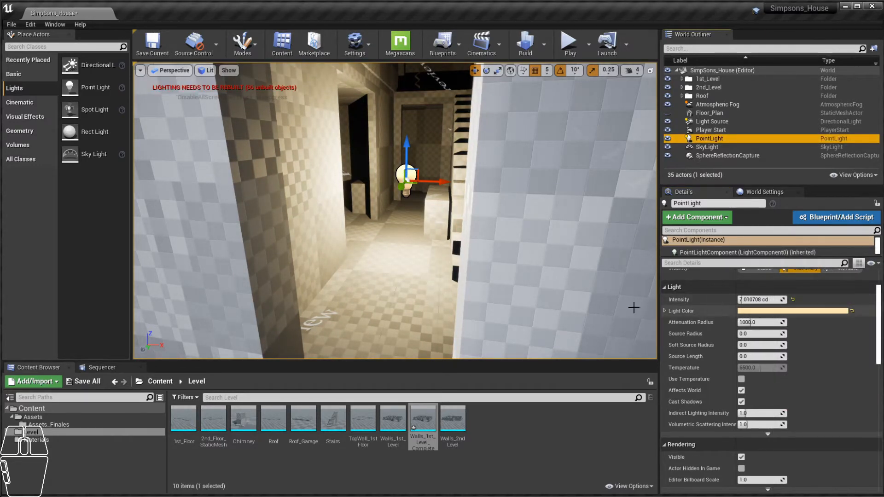
- Reduce the point light's attenuation radius to about 232 and reposition the light within the entrance hall
right_click_drag(461, 206, 378, 208, "alt")
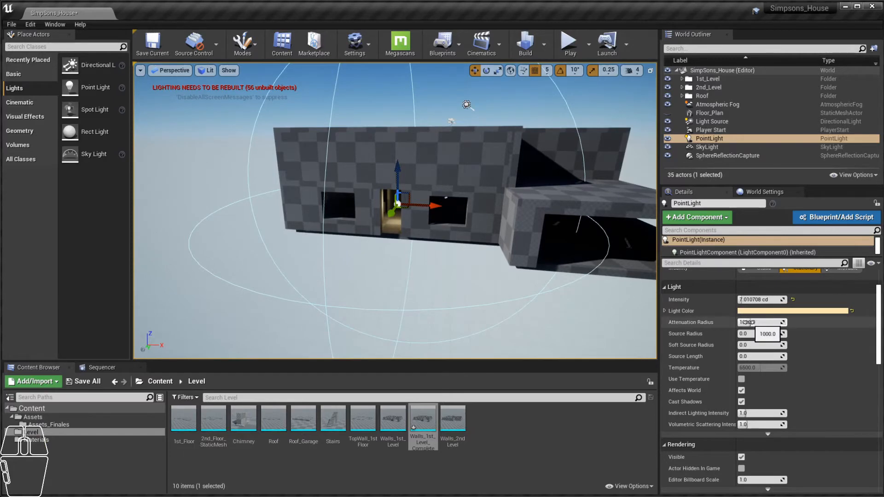
left_click_drag(744, 322, 672, 322)
right_click_drag(509, 278, 673, 220, "alt")
mouse_move(742, 322)
left_mouse_down()
mouse_move(722, 322)
mouse_move(740, 322)
left_mouse_up()
mouse_move(534, 239)
left_mouse_down("alt")
mouse_move(594, 239)
mouse_move(534, 239)
mouse_move(548, 239)
left_mouse_up("alt")
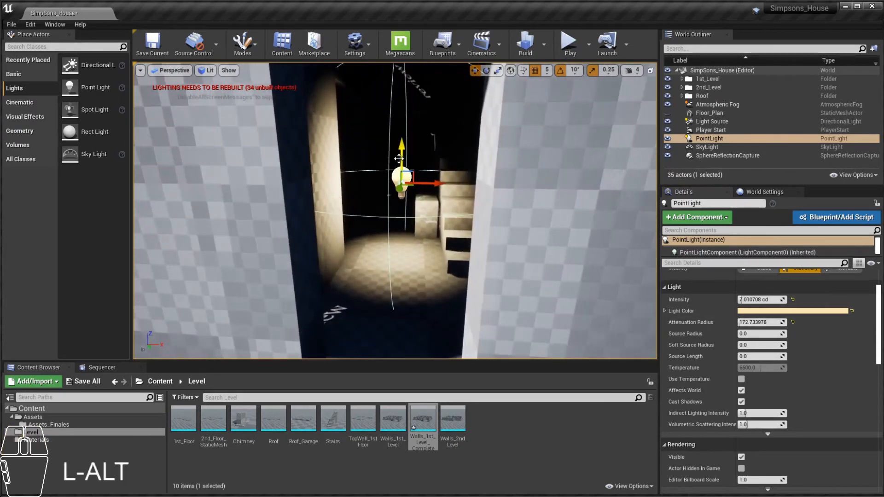
mouse_move(399, 158)
left_mouse_down()
mouse_move(415, 138)
mouse_move(396, 152)
mouse_move(424, 184)
mouse_move(389, 162)
left_mouse_up()
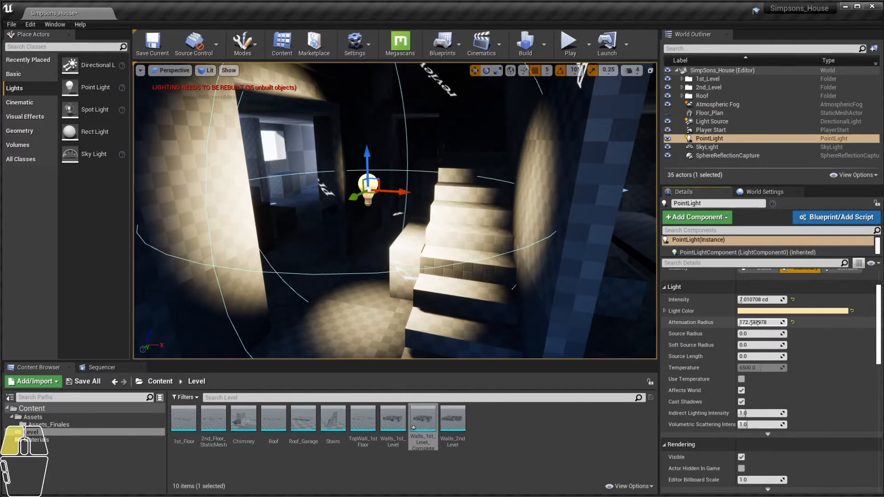
mouse_move(752, 323)
left_mouse_down()
mouse_move(741, 323)
mouse_move(758, 330)
left_mouse_up()
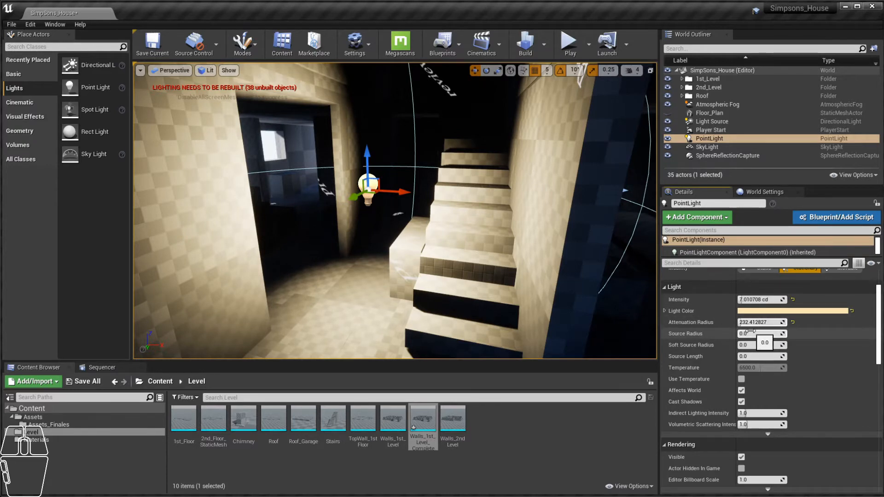
scroll(876, 320, "down", 2)
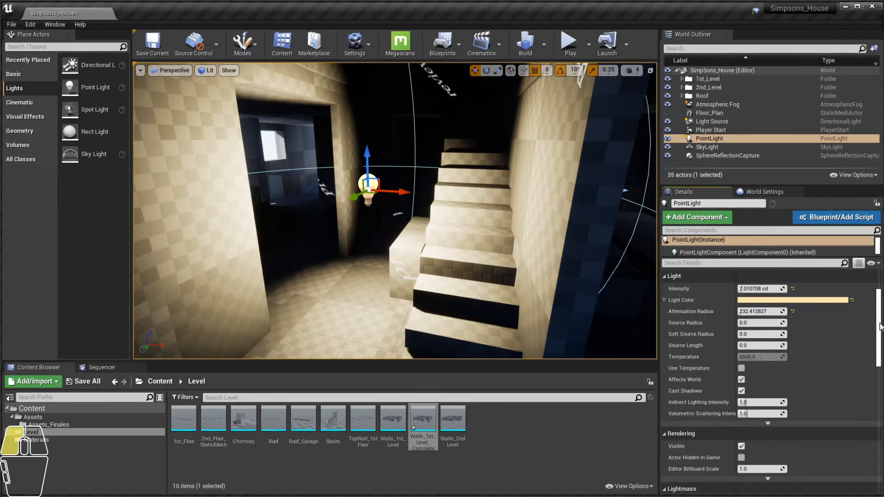
scroll(872, 320, "up", 5)
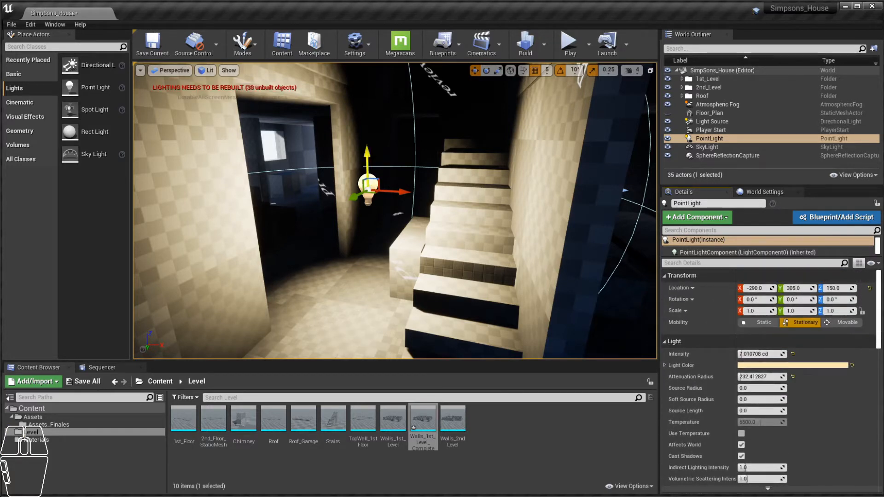
- Place a Spot Light in the room behind the window left of the front door and raise it to Z 230 near the ceiling
left_click_drag(177, 170, 331, 156, "alt")
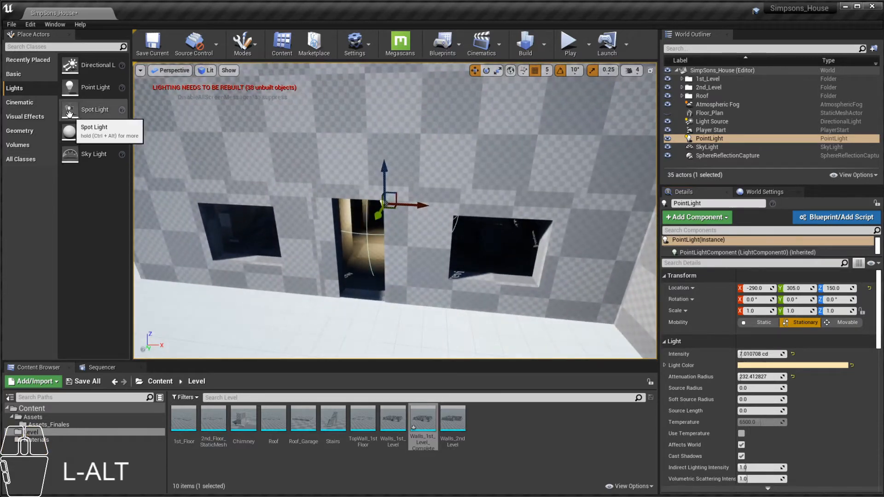
left_click_drag(69, 110, 256, 234)
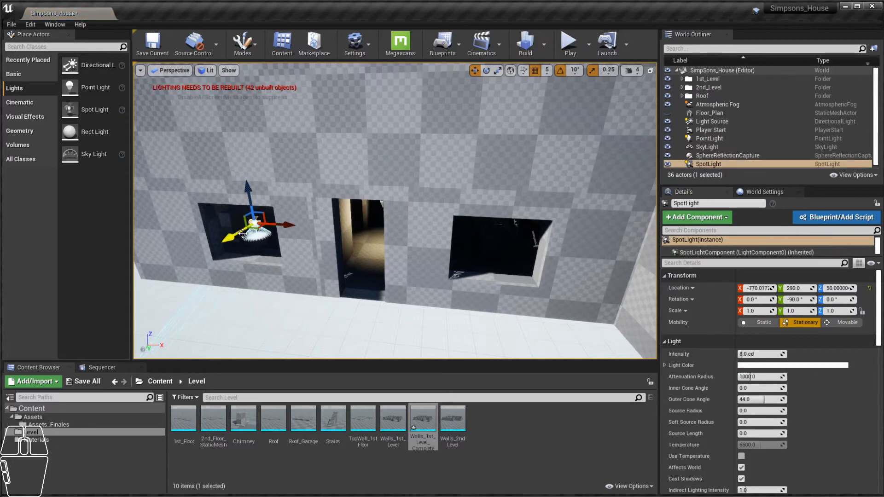
key("f")
left_click_drag(396, 207, 393, 161, "alt")
middle_click_drag(393, 161, 388, 182, "alt")
right_click_drag(393, 163, 418, 168, "alt")
left_click_drag(374, 127, 374, 89)
left_click_drag(329, 183, 401, 178, "alt")
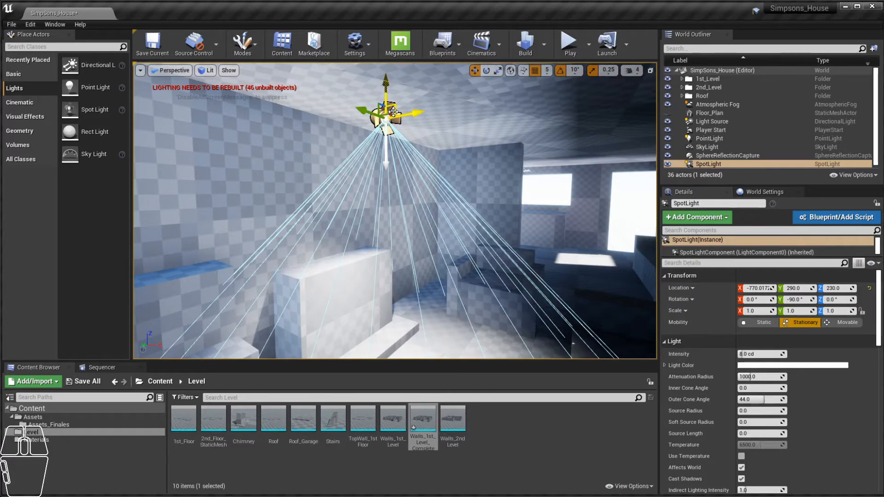
- Increase the spot light's intensity to about 11.05 cd
left_click_drag(407, 130, 432, 194, "alt")
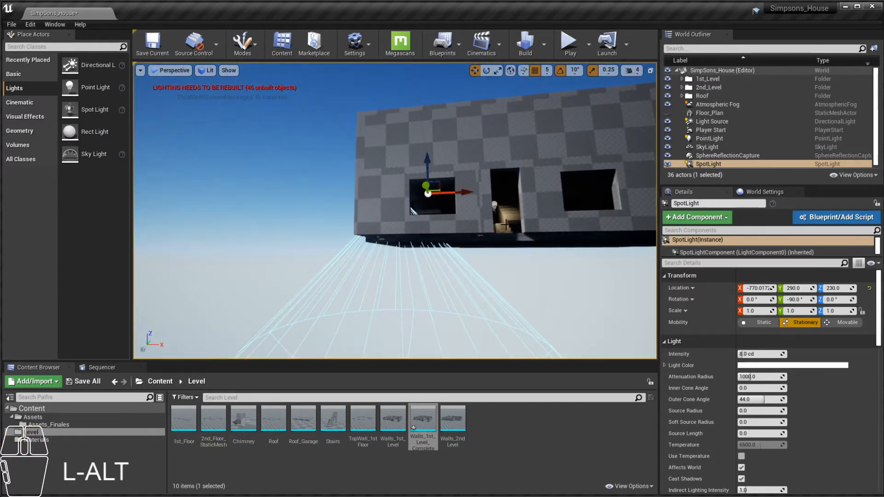
left_click_drag(354, 196, 366, 198, "alt")
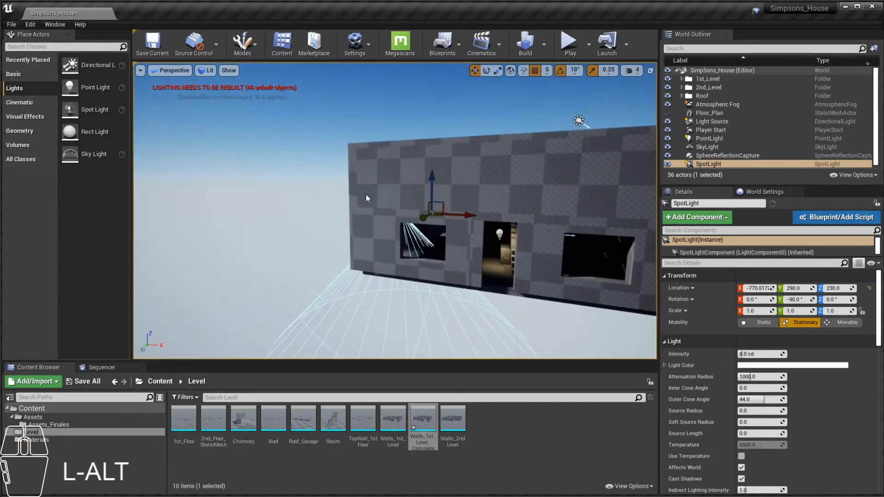
right_click_drag(366, 198, 501, 209, "alt")
right_click_drag(322, 217, 391, 225, "alt")
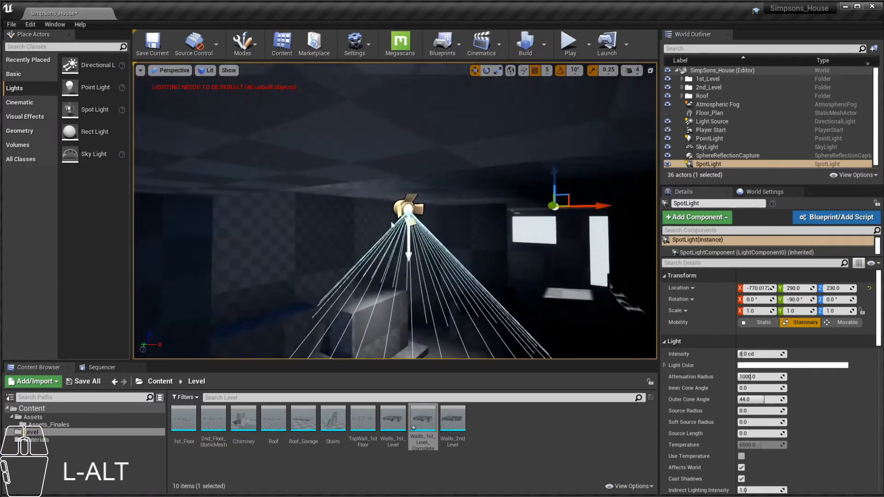
left_click_drag(392, 224, 422, 193, "alt")
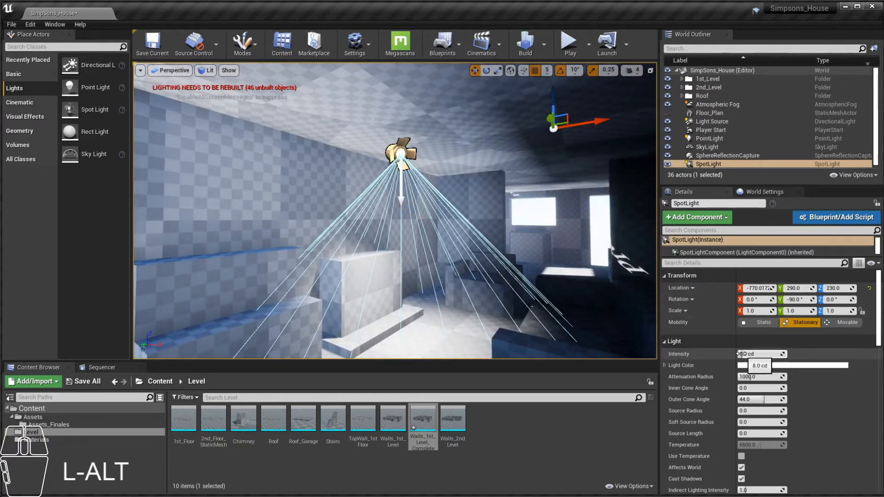
mouse_move(743, 354)
left_mouse_down()
mouse_move(760, 354)
mouse_move(734, 353)
mouse_move(744, 354)
left_mouse_up()
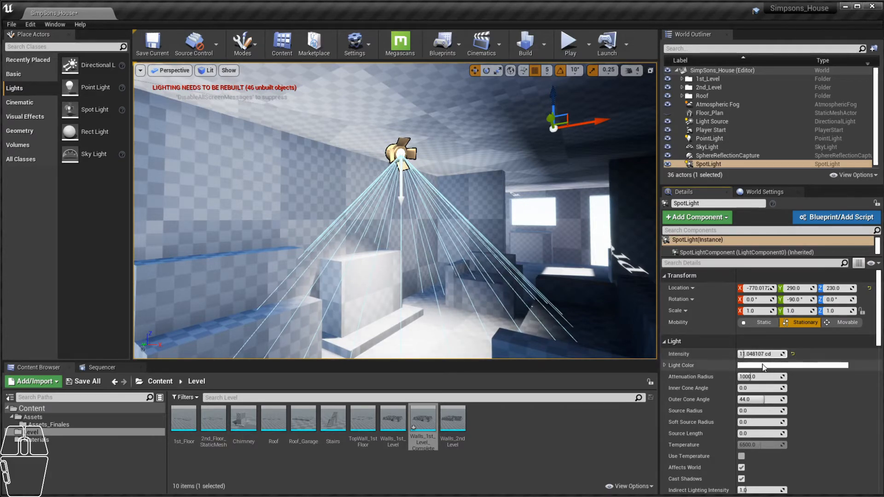
- Give the spot light a pink colour of about R 1.0, G 0.249, B 0.613
left_click(766, 365)
left_click(857, 310)
left_click_drag(856, 309, 853, 306)
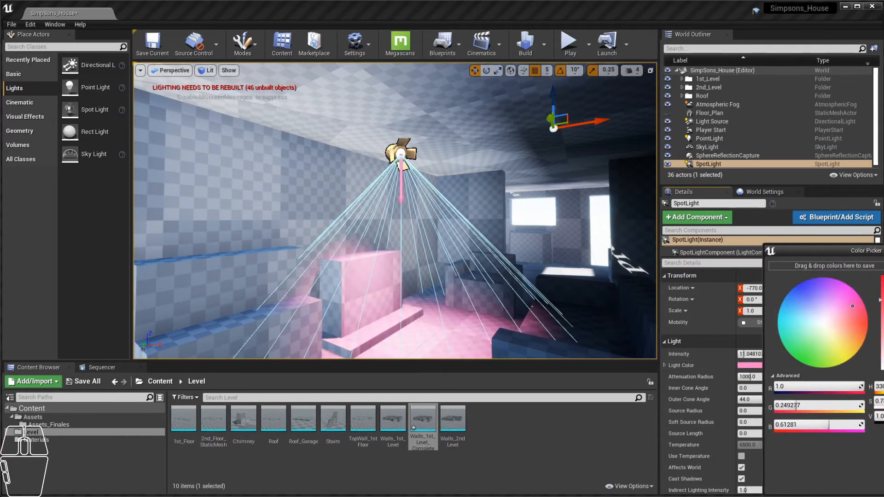
key("Return")
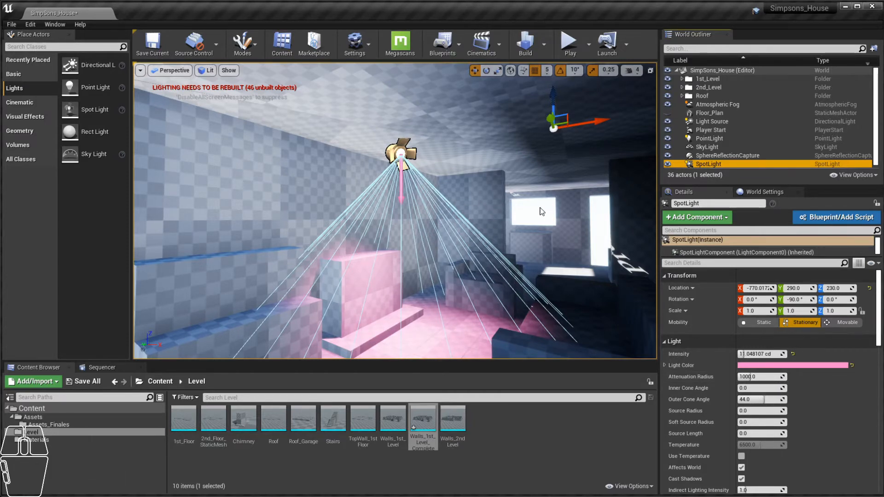
- Reduce the spot light's attenuation radius to about 476 so its beam still covers the room's floor
right_click_drag(542, 211, 184, 203, "alt")
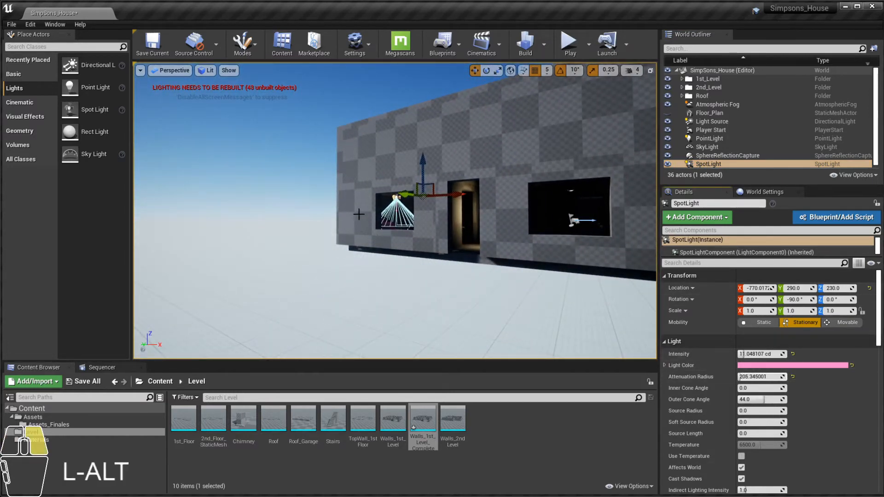
right_click_drag(358, 214, 456, 246, "alt")
left_click_drag(744, 377, 774, 376)
middle_click_drag(414, 230, 438, 268, "alt")
scroll(497, 221, "down", 3, "alt")
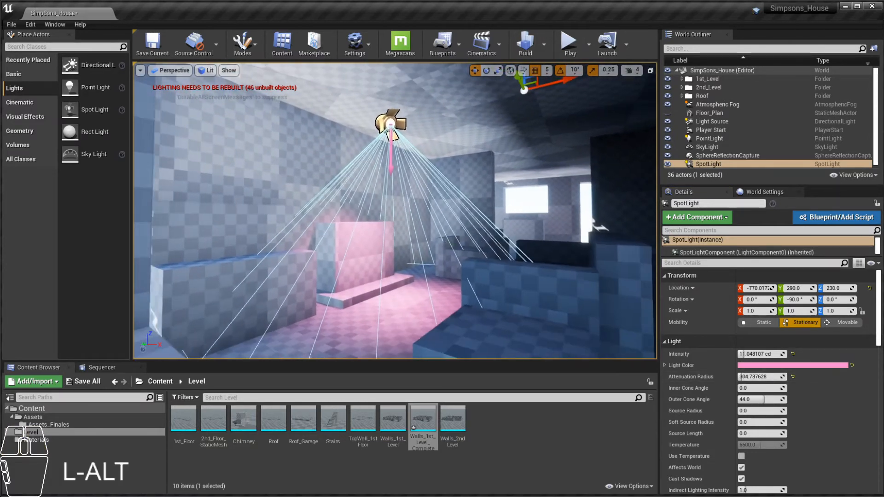
left_click_drag(505, 264, 511, 216, "alt")
left_click_drag(511, 75, 501, 283, "alt")
mouse_move(510, 195)
left_mouse_down("alt")
mouse_move(567, 197)
mouse_move(513, 189)
left_mouse_up("alt")
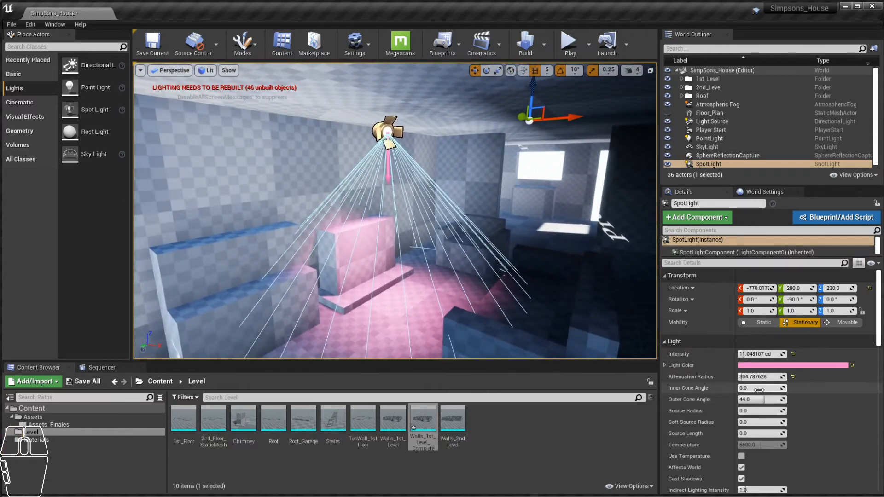
mouse_move(745, 376)
left_mouse_down()
mouse_move(777, 376)
mouse_move(740, 366)
left_mouse_up()
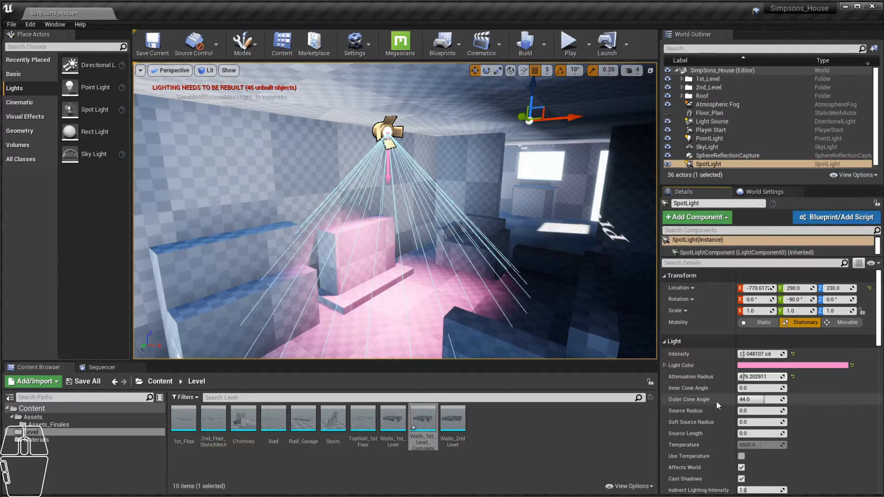
- Widen the spot light's outer cone angle to about 68 degrees
left_click_drag(759, 400, 780, 400)
mouse_move(419, 212)
left_mouse_down("alt")
mouse_move(391, 202)
mouse_move(419, 212)
left_mouse_up("alt")
right_click_drag(419, 213, 421, 182, "alt")
middle_click_drag(421, 181, 392, 168, "alt")
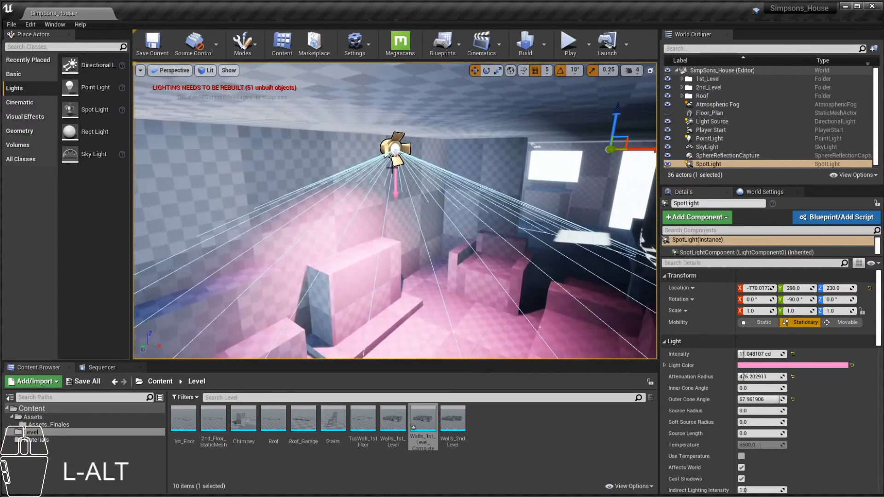
- Raise the spot light toward the living room ceiling to a Z location of 250
left_click_drag(396, 190, 381, 140)
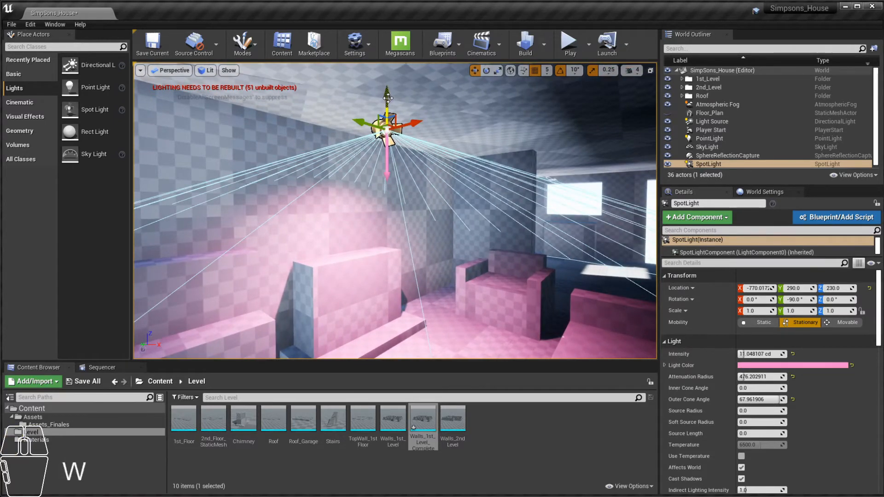
left_click_drag(388, 98, 388, 75)
- Raise the warm point light near the wall opening to a Z location of 245
right_click_drag(460, 157, 405, 198, "alt")
middle_click_drag(461, 157, 281, 158, "alt")
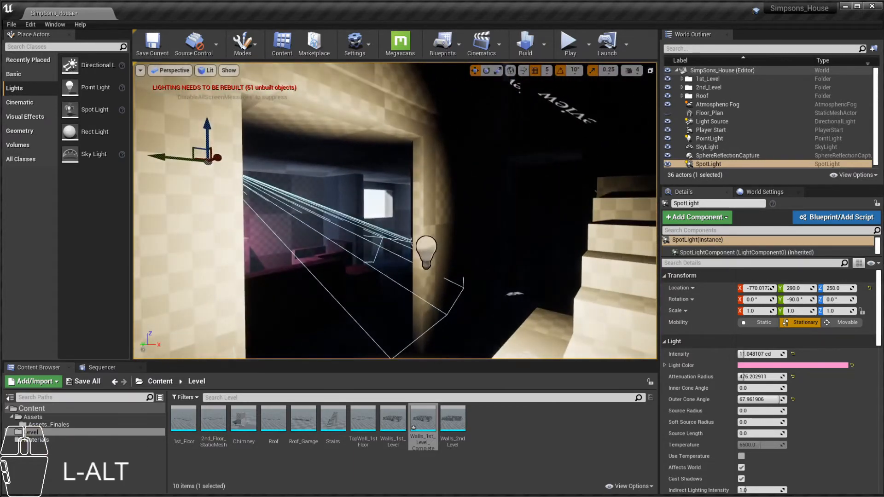
left_click(427, 245)
left_click_drag(450, 258, 571, 65)
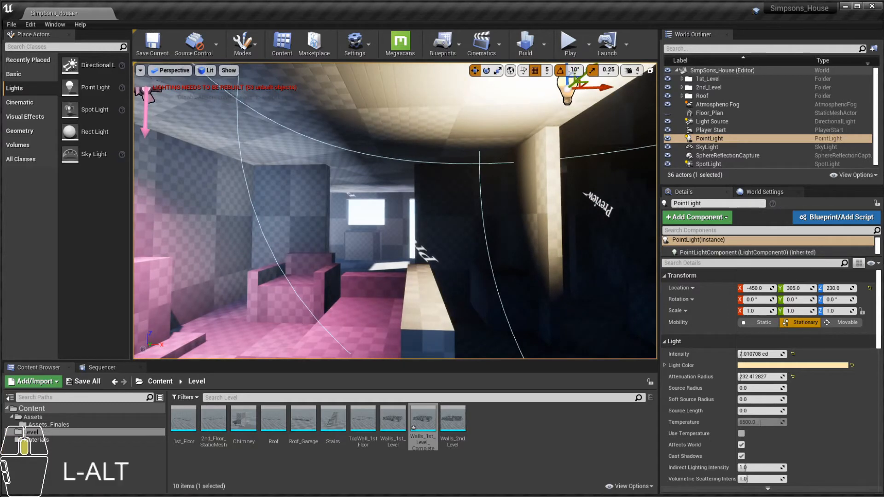
middle_click_drag(571, 64, 498, 138, "alt")
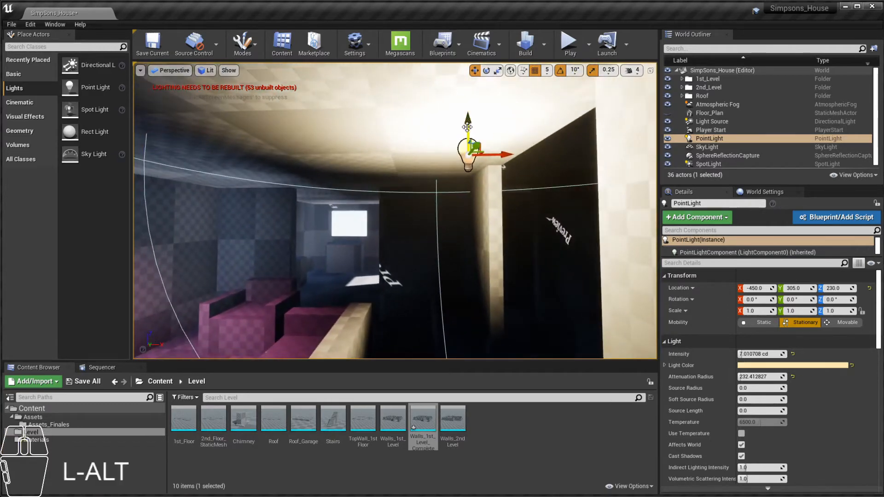
left_click_drag(467, 126, 463, 107)
- Examine how the raised spot light and point light illuminate the living room walls, furniture and ceiling
mouse_move(498, 162)
left_mouse_down("alt")
mouse_move(534, 162)
mouse_move(506, 162)
left_mouse_up("alt")
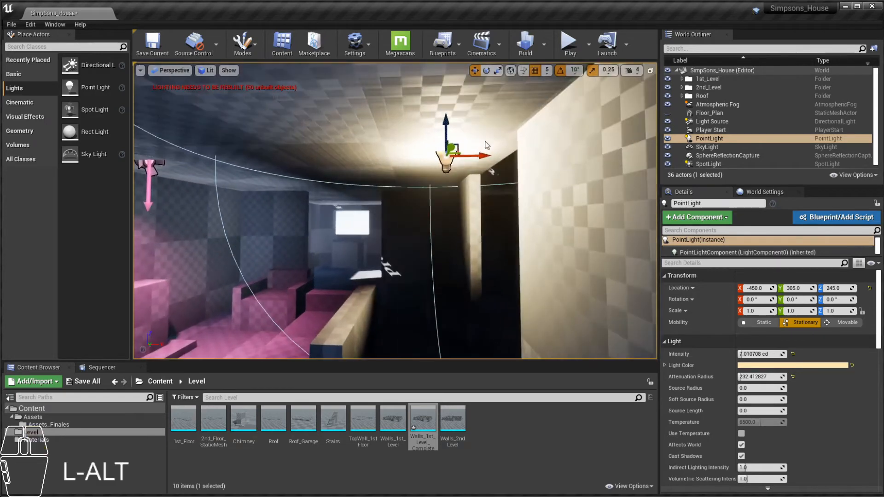
middle_click_drag(497, 162, 624, 162, "alt")
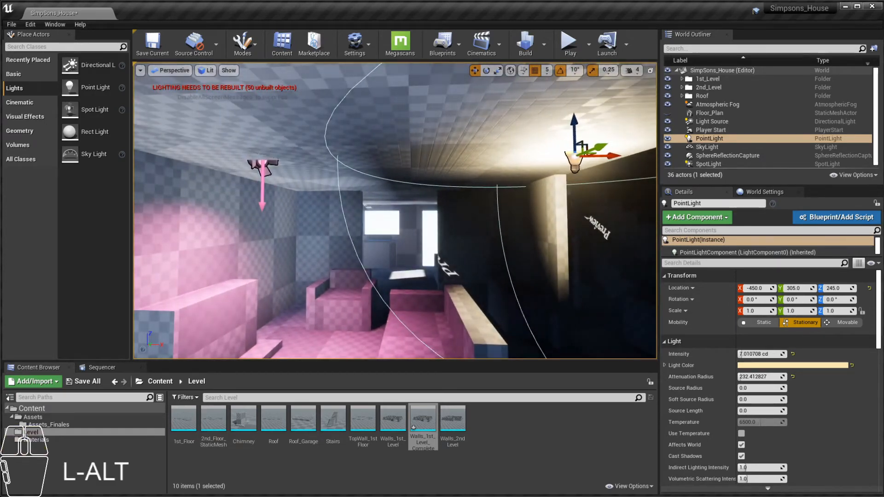
left_click(262, 182)
right_click_drag(261, 182, 228, 126, "alt")
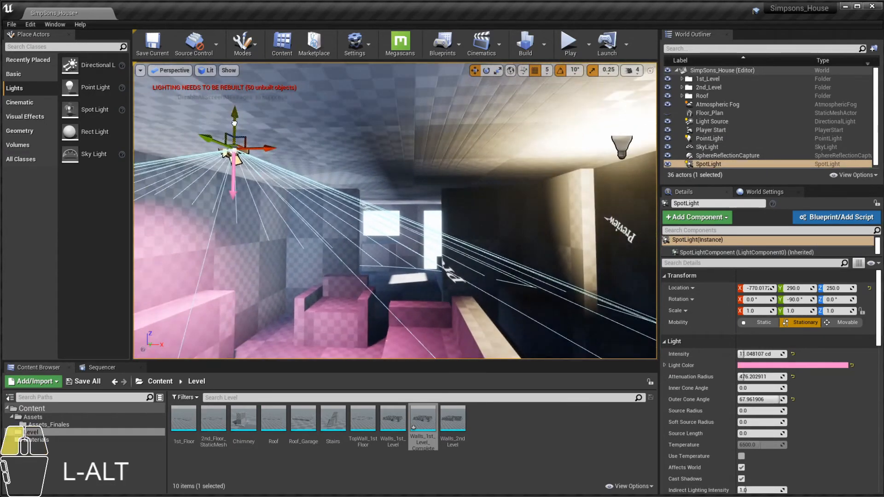
mouse_move(234, 123)
left_mouse_down()
mouse_move(231, 133)
mouse_move(235, 124)
left_mouse_up()
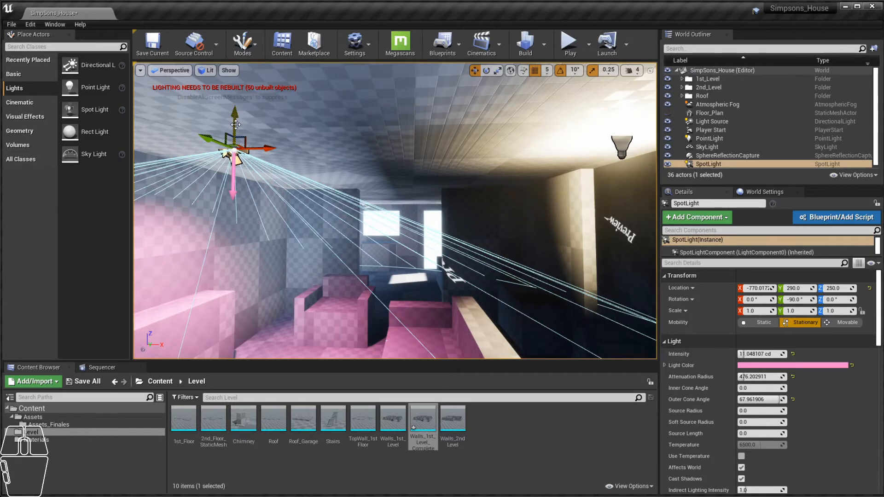
right_click_drag(434, 157, 446, 131, "alt")
left_click_drag(446, 131, 476, 139, "alt")
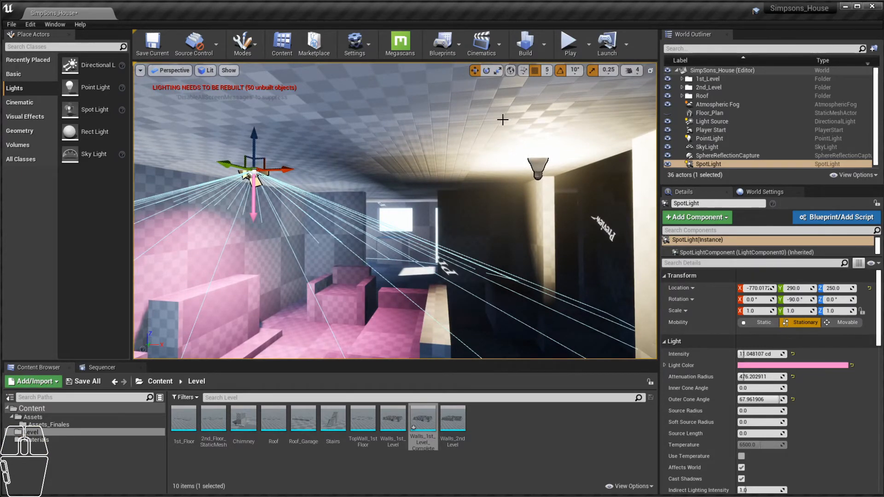
left_click(538, 165)
mouse_move(539, 163)
right_mouse_down("alt")
mouse_move(560, 152)
mouse_move(553, 156)
right_mouse_up("alt")
right_click_drag(498, 123, 405, 149, "alt")
middle_click_drag(400, 149, 403, 149, "alt")
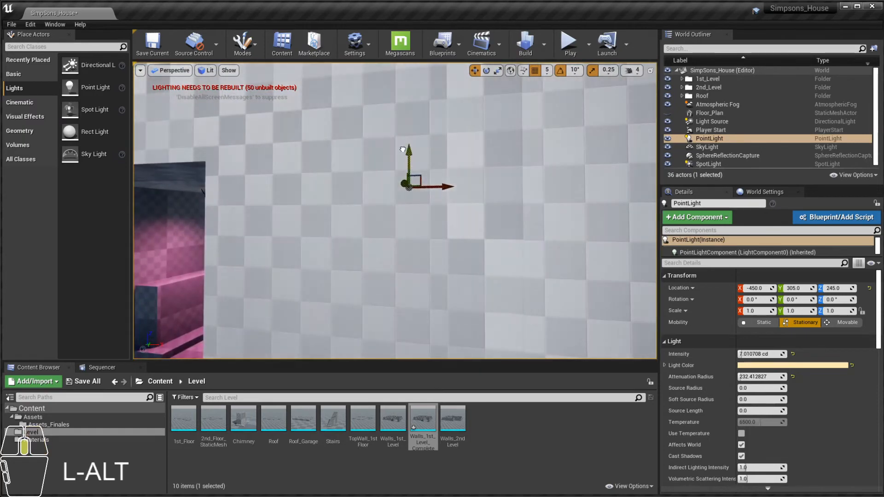
middle_click_drag(343, 176, 364, 173, "alt")
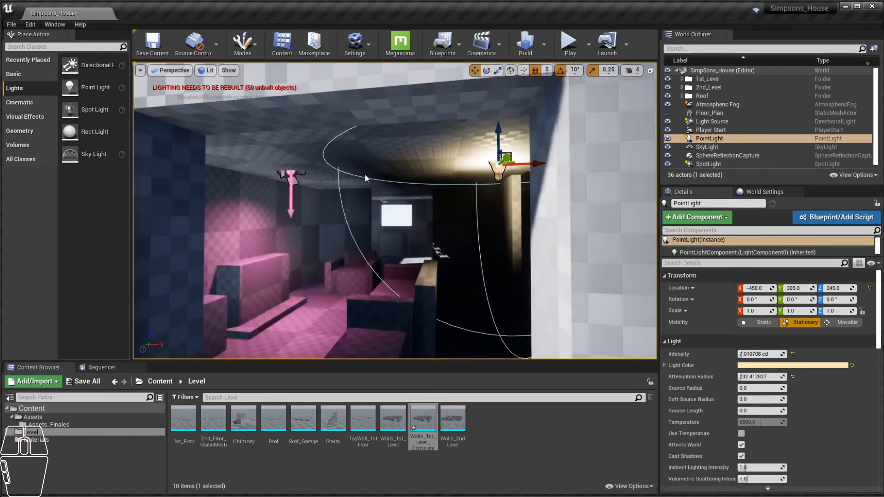
right_click_drag(365, 173, 386, 161, "alt")
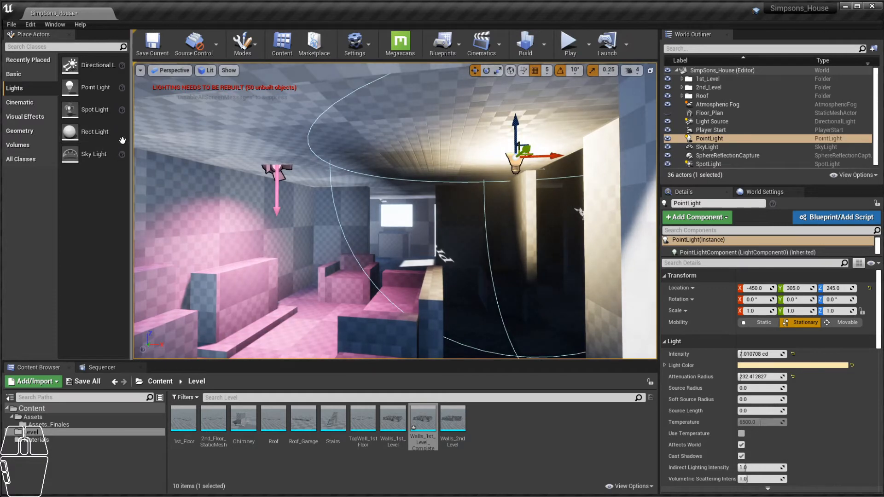
- Add a rect light in the dark dining room and position it at X 110, Y 245, Z 140
mouse_move(366, 216)
left_mouse_down("alt")
mouse_move(391, 239)
mouse_move(366, 214)
left_mouse_up("alt")
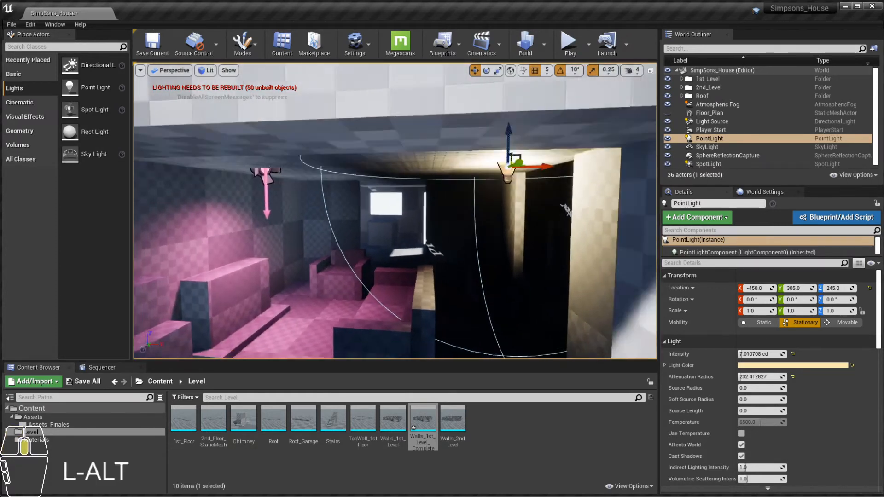
middle_click_drag(366, 215, 497, 240, "alt")
middle_click_drag(395, 210, 265, 224, "alt")
left_click_drag(265, 224, 241, 251, "alt")
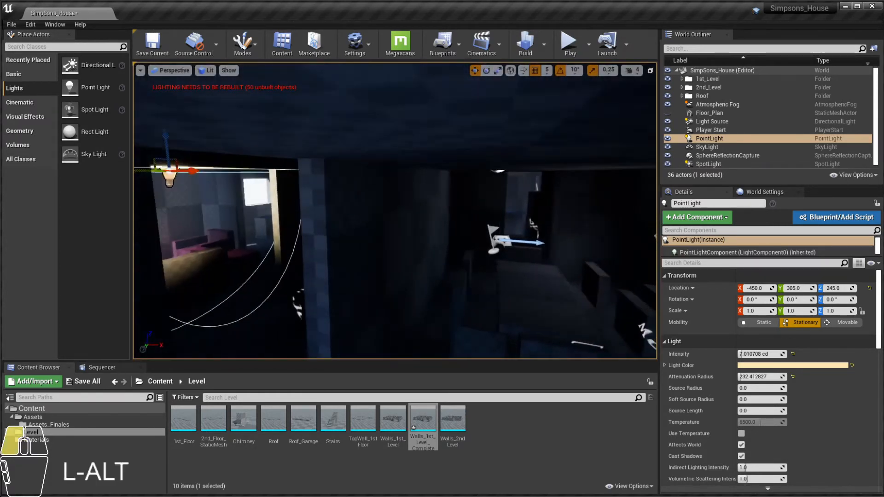
middle_click_drag(241, 251, 214, 230, "alt")
middle_click_drag(470, 224, 424, 180, "alt")
right_click_drag(555, 193, 534, 193, "alt")
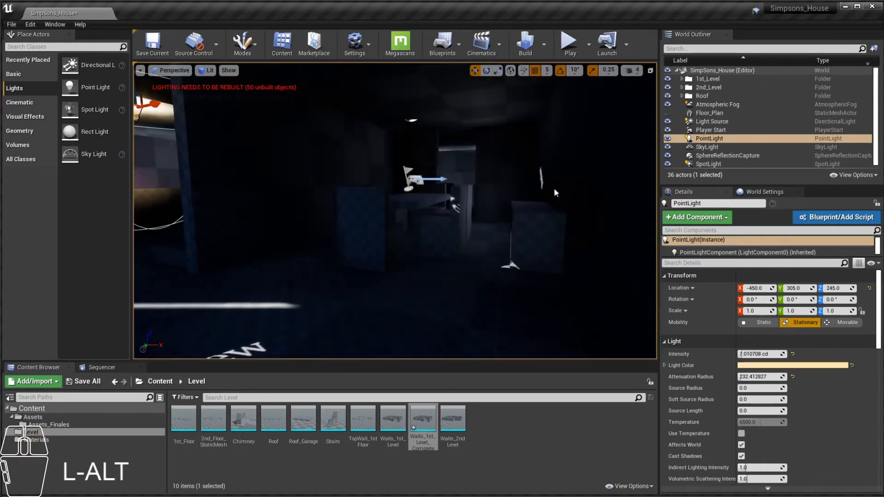
left_click_drag(555, 193, 537, 177, "alt")
middle_click_drag(538, 177, 451, 211, "alt")
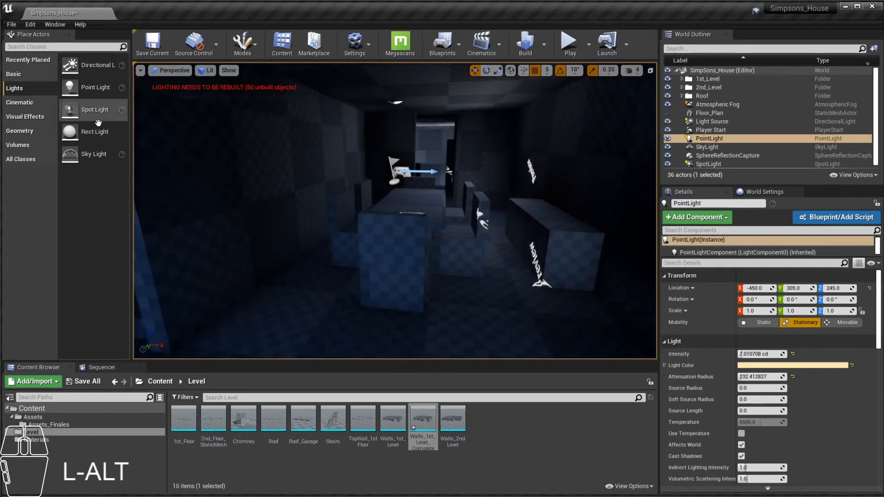
left_click_drag(94, 131, 481, 281)
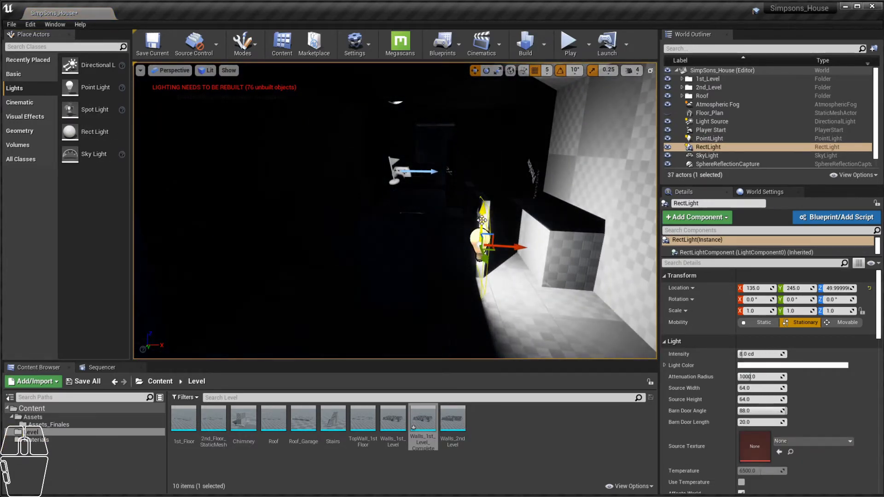
left_click_drag(482, 220, 358, 199)
key("f")
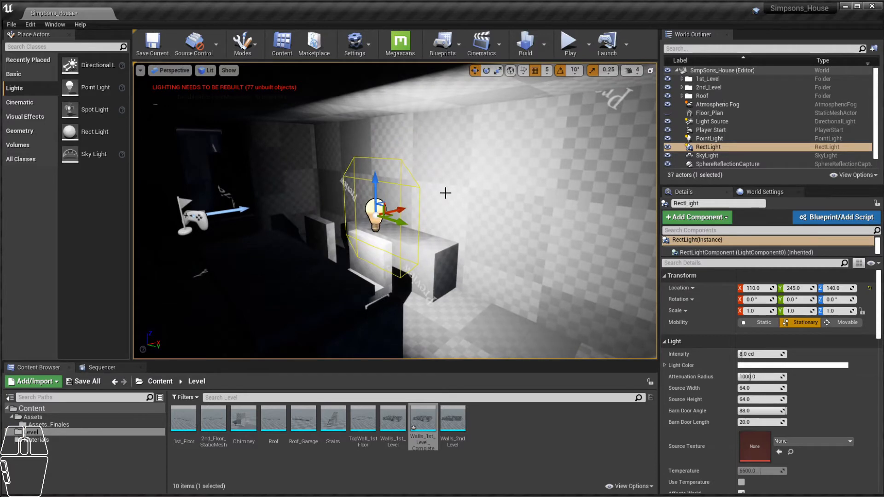
- Rotate the rect light to -90° so it faces straight down, and raise it just below the ceiling to Z 245
left_click_drag(292, 217, 350, 44, "alt")
key("e")
key("w")
mouse_move(341, 84)
left_mouse_down("alt")
mouse_move(313, 64)
mouse_move(363, 109)
mouse_move(388, 165)
mouse_move(367, 154)
left_mouse_up("alt")
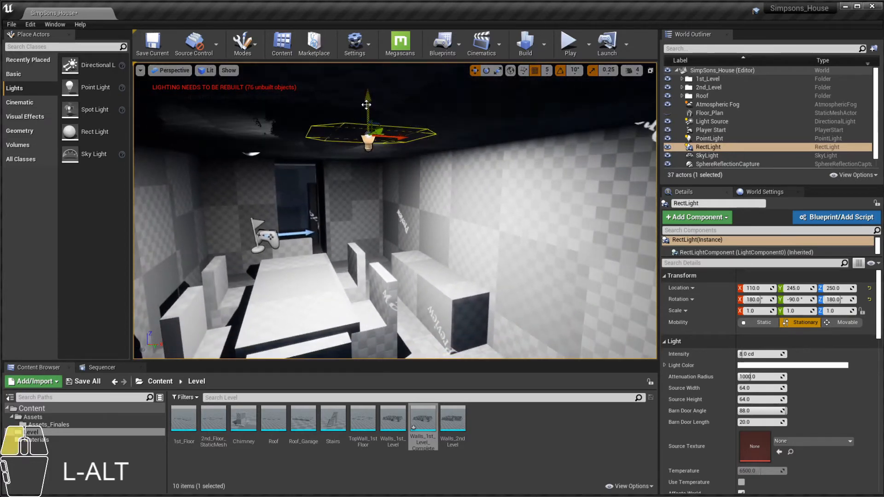
left_click_drag(366, 105, 366, 110)
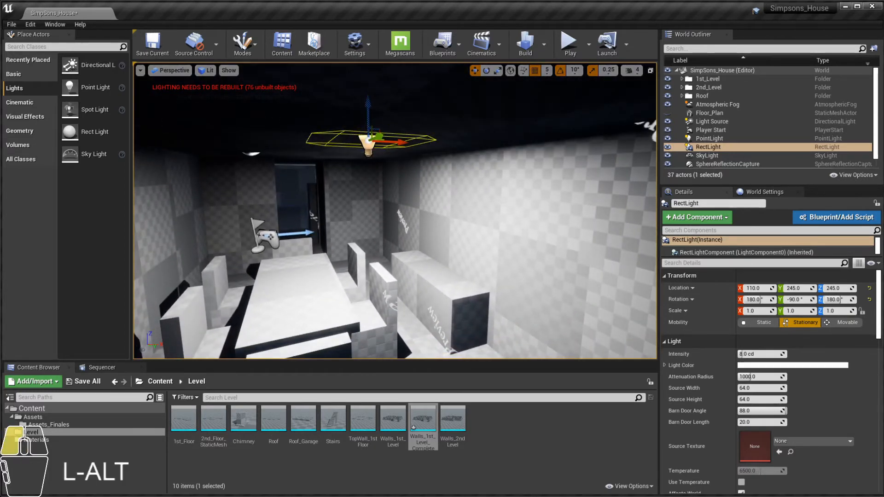
- Increase the rect light's intensity to about 17.09 cd
mouse_move(443, 181)
left_mouse_down("alt")
mouse_move(465, 152)
mouse_move(470, 161)
mouse_move(449, 203)
mouse_move(453, 191)
left_mouse_up("alt")
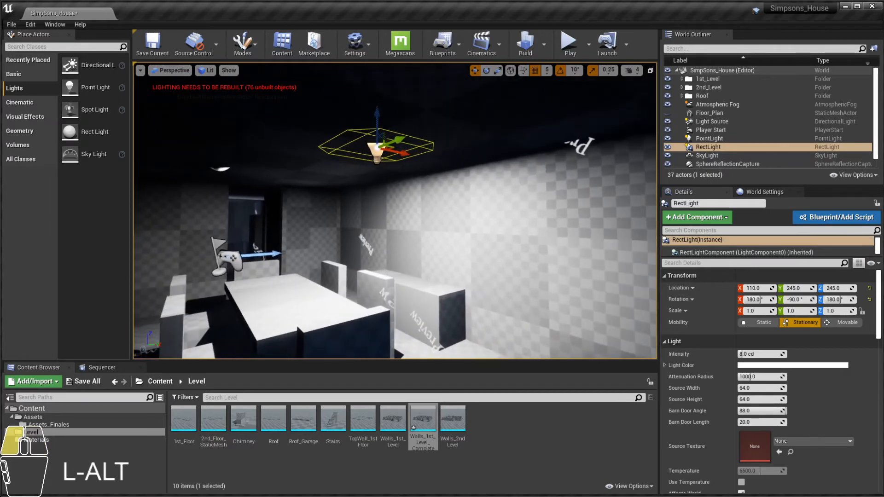
left_click_drag(408, 216, 392, 225, "alt")
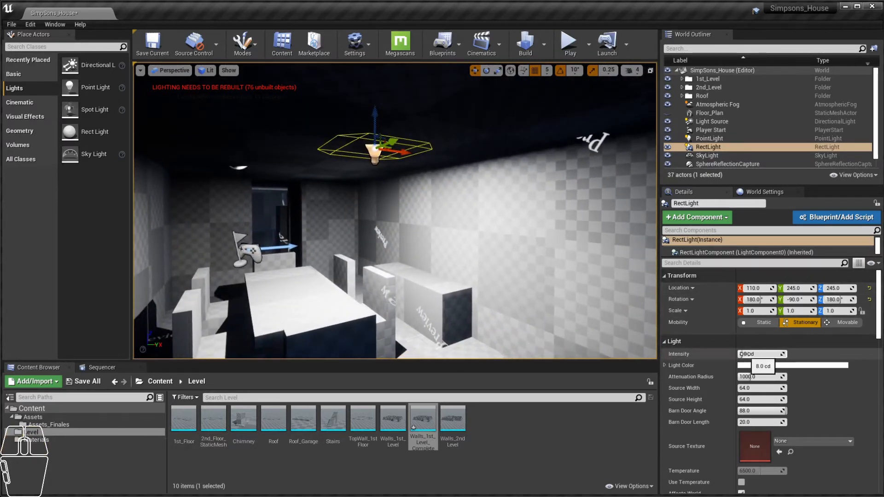
left_click_drag(741, 353, 784, 373)
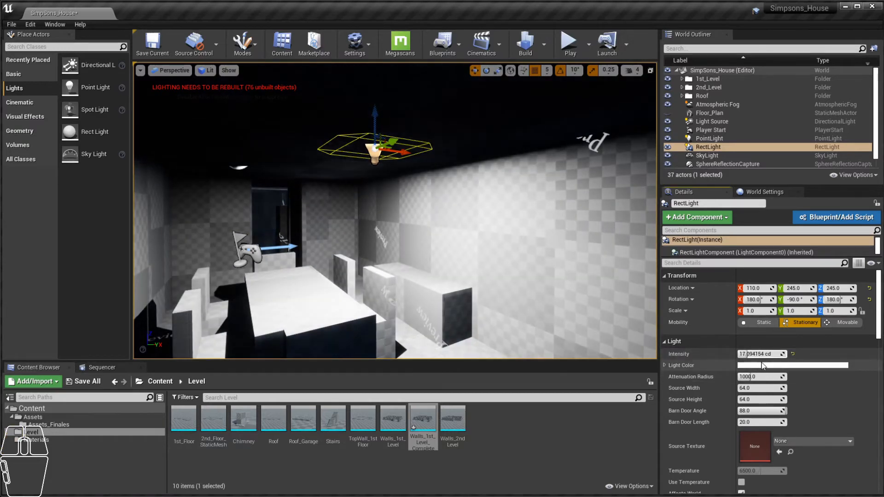
- Give the rect light a cyan colour of about R 0.351, G 1.0, B 0.940
left_click(762, 366)
left_click(793, 328)
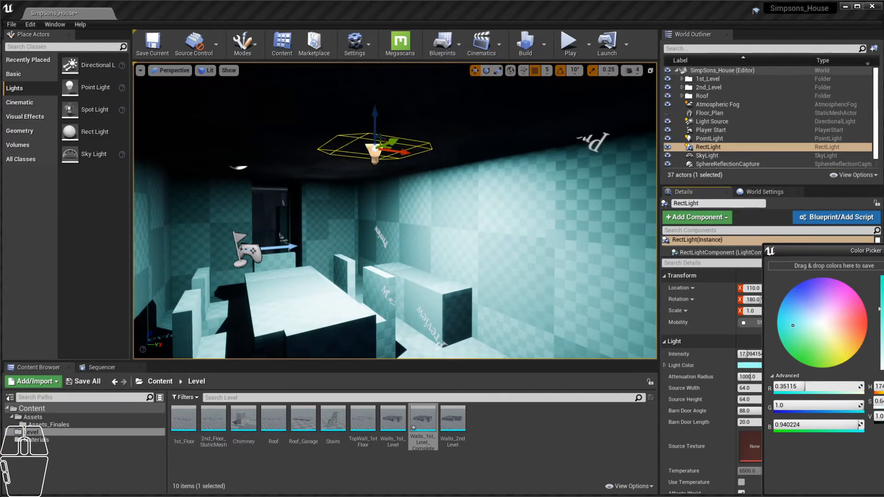
key("Return")
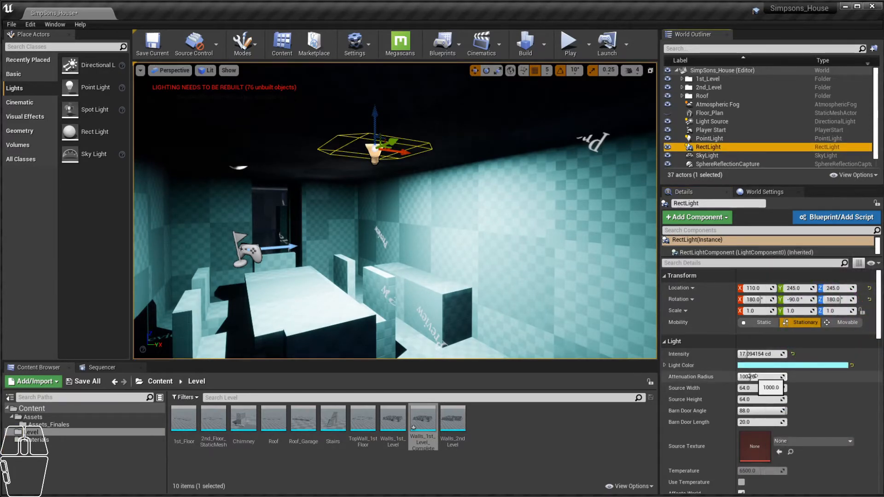
- Reduce the rect light's attenuation radius to about 407 so it lights only the dining room area
right_click_drag(291, 222, 221, 221, "alt")
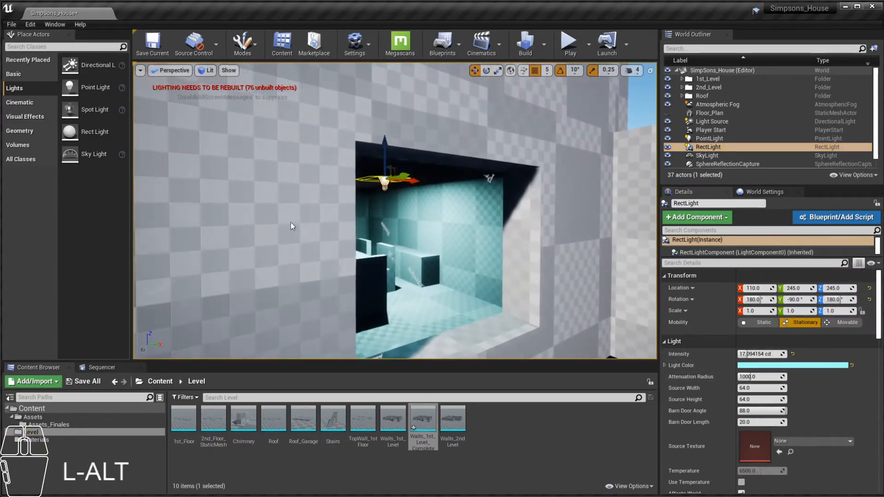
left_click_drag(755, 376, 725, 363)
left_click_drag(346, 213, 276, 212, "alt")
right_click_drag(346, 213, 419, 213, "alt")
left_click_drag(738, 376, 765, 386)
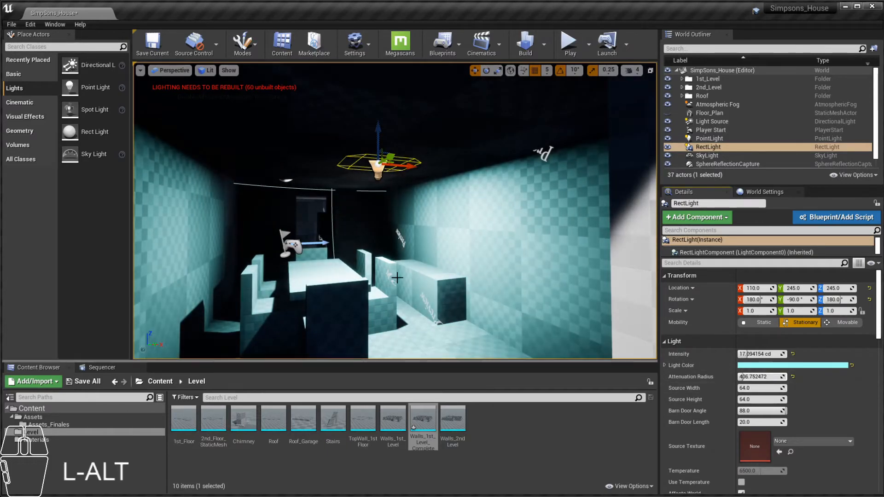
- Shrink the rect light's source to a width of about 45.7 and a height of about 33.9
left_click_drag(376, 263, 386, 263, "alt")
right_click_drag(375, 263, 396, 247, "alt")
left_click_drag(428, 247, 405, 251, "alt")
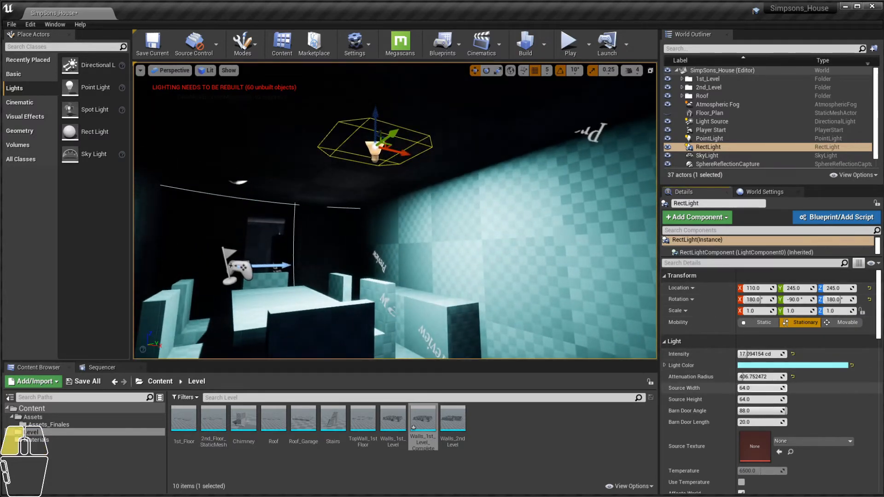
left_click_drag(759, 388, 778, 388)
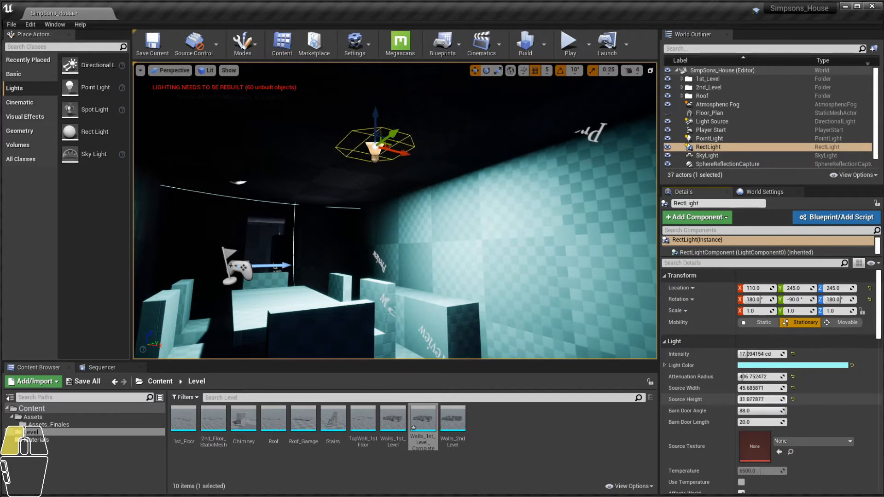
mouse_move(760, 399)
left_mouse_down()
mouse_move(747, 410)
mouse_move(754, 410)
left_mouse_up()
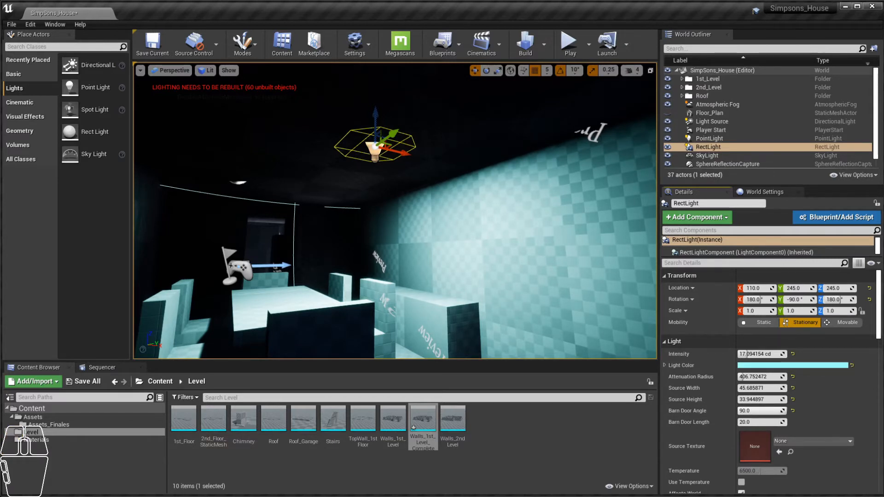
- Set the rect light's barn door angle to about 73.7 degrees and its barn door length to about 25
left_click_drag(779, 410, 762, 410)
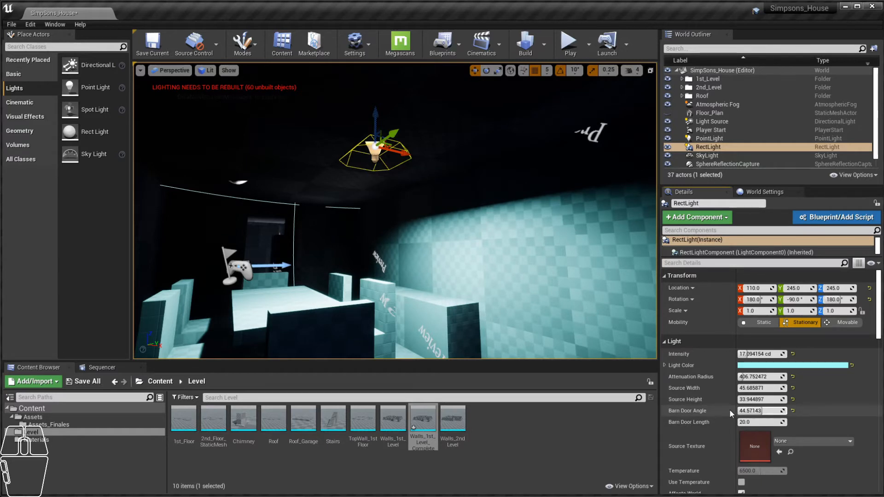
left_click_drag(750, 410, 782, 410)
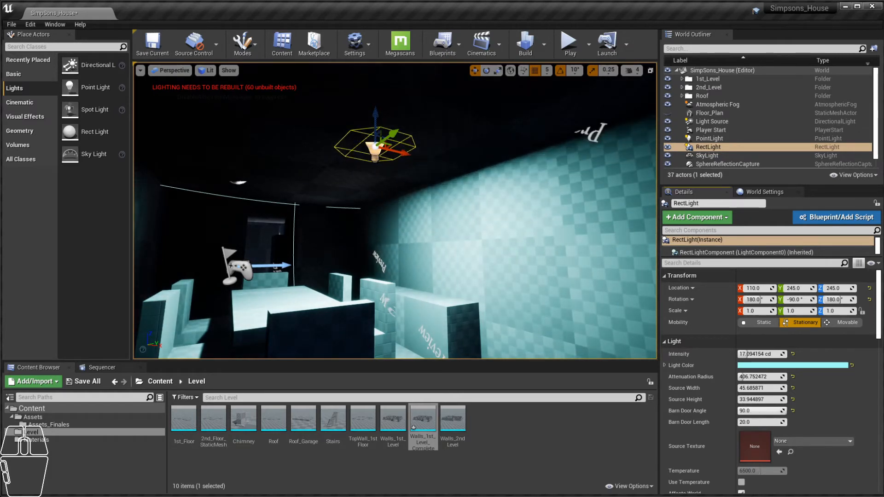
mouse_move(782, 411)
left_mouse_down()
mouse_move(751, 410)
mouse_move(782, 411)
mouse_move(768, 423)
mouse_move(748, 411)
mouse_move(761, 410)
mouse_move(762, 422)
mouse_move(740, 422)
mouse_move(780, 422)
mouse_move(755, 422)
mouse_move(760, 411)
mouse_move(778, 411)
left_mouse_up()
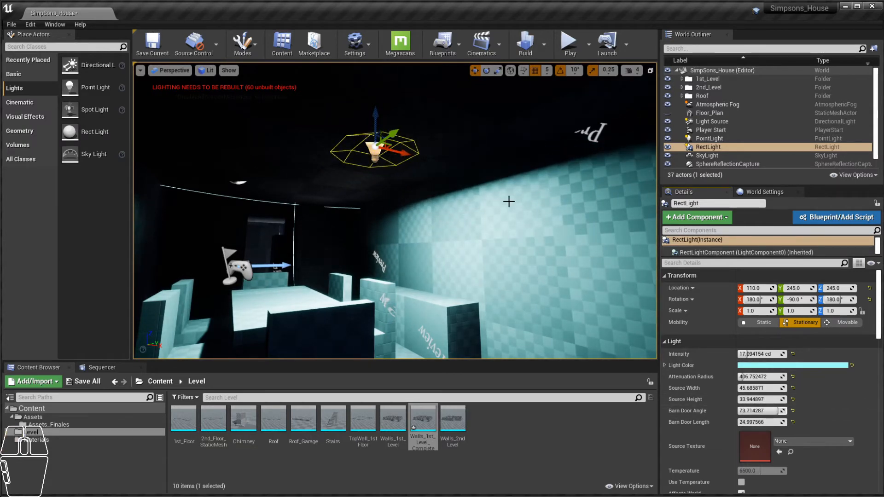
- Examine the coloured room lighting from outside through the house's windows
left_click_drag(508, 201, 482, 242, "alt")
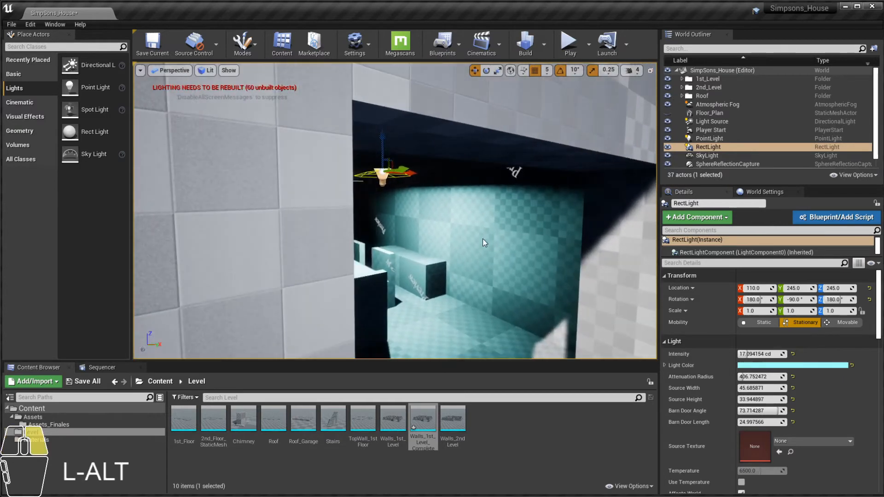
right_click_drag(482, 239, 343, 220, "alt")
middle_click_drag(343, 220, 496, 217, "alt")
right_click_drag(496, 217, 458, 245, "alt")
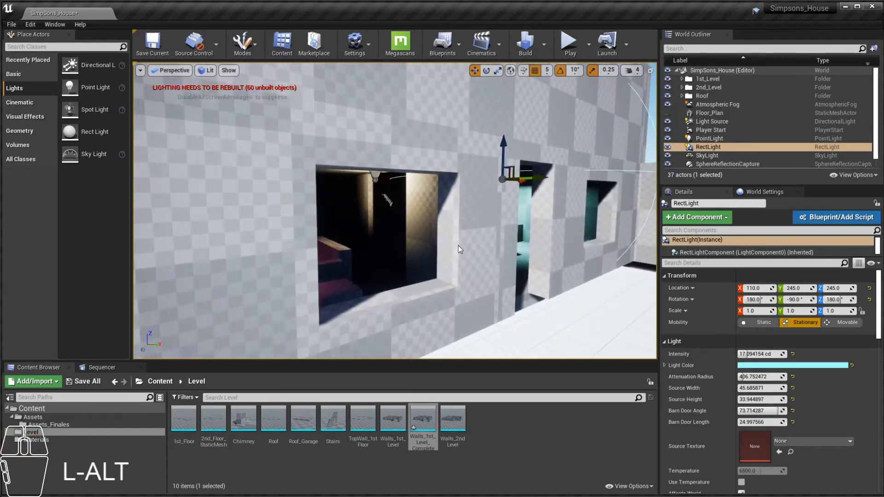
- Examine the front rooms' coloured lighting through the windows and the viewport's lighting rebuild warning
left_click_drag(458, 250, 395, 251, "alt")
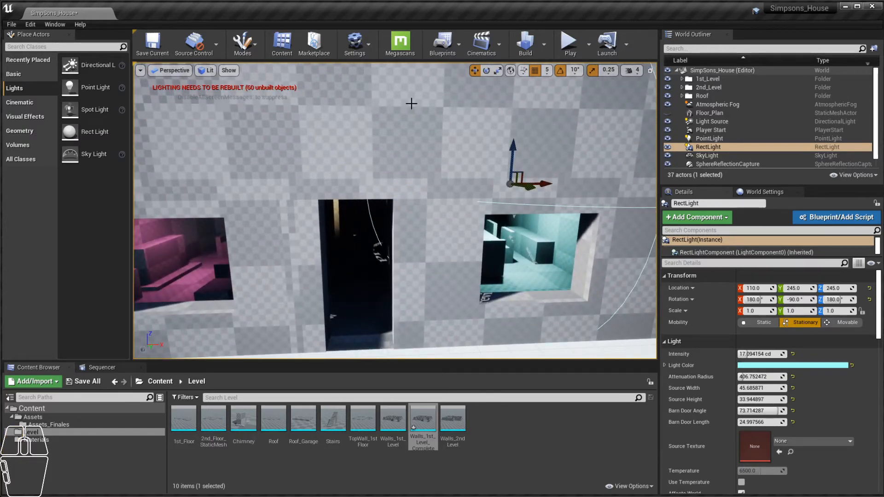
right_click_drag(477, 213, 418, 184, "alt")
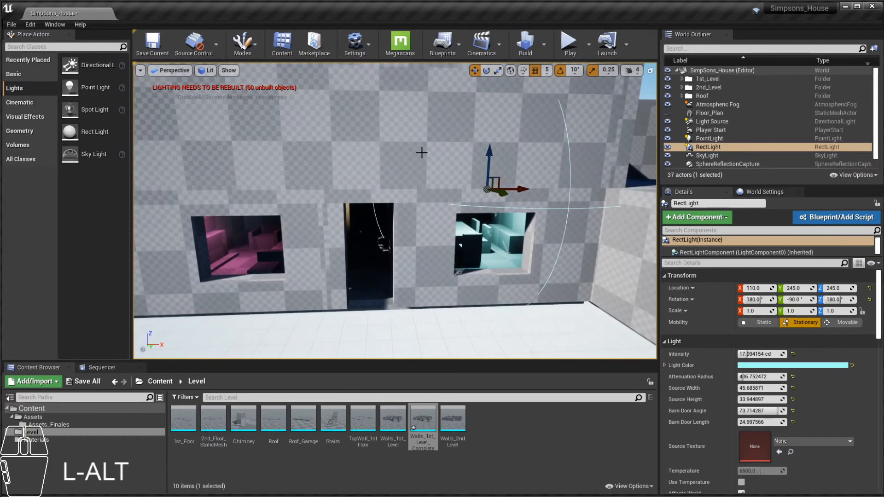
left_click_drag(432, 190, 455, 189, "alt")
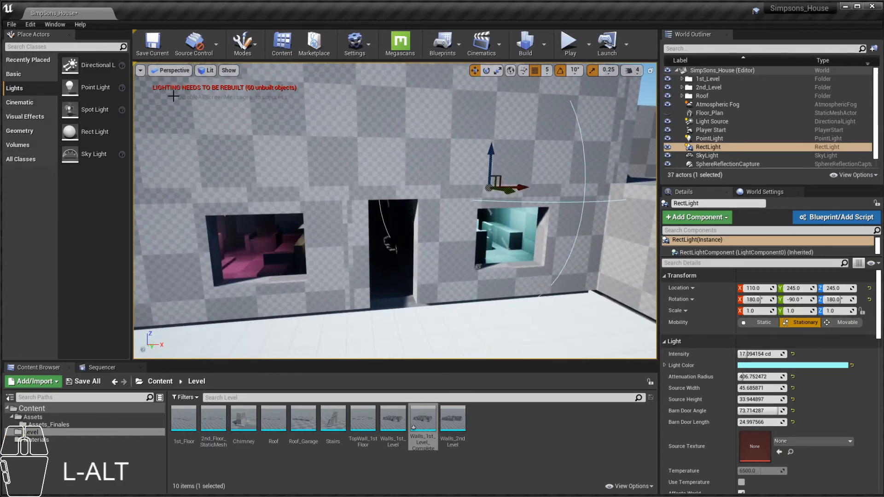
key("super+2")
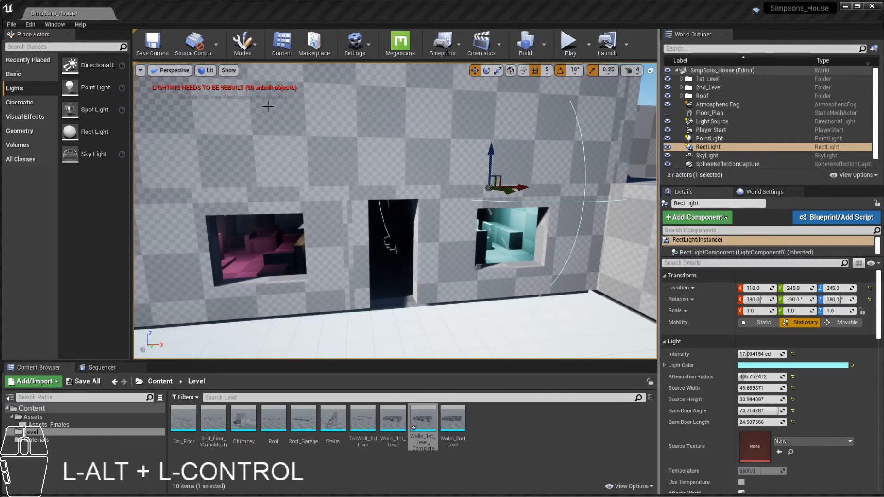
key("ctrl+alt+2")
left_click_drag(148, 83, 159, 102)
left_click_drag(250, 79, 253, 104)
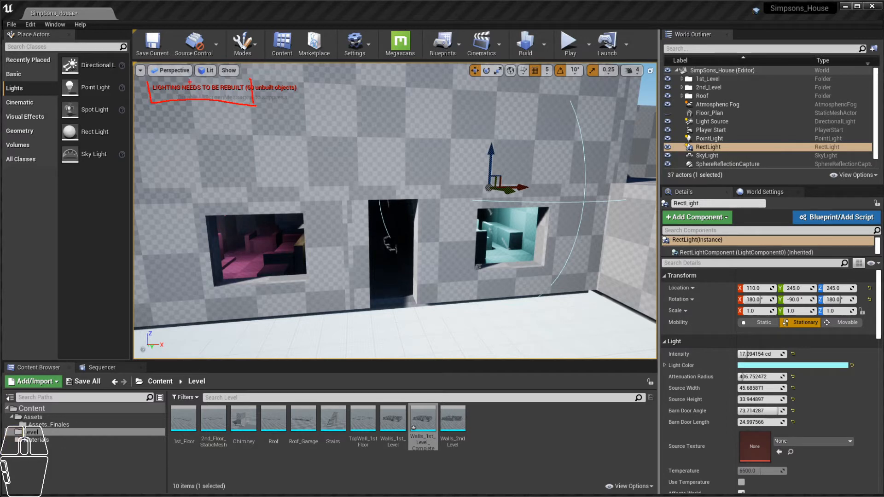
left_click_drag(146, 81, 256, 77)
key("Escape")
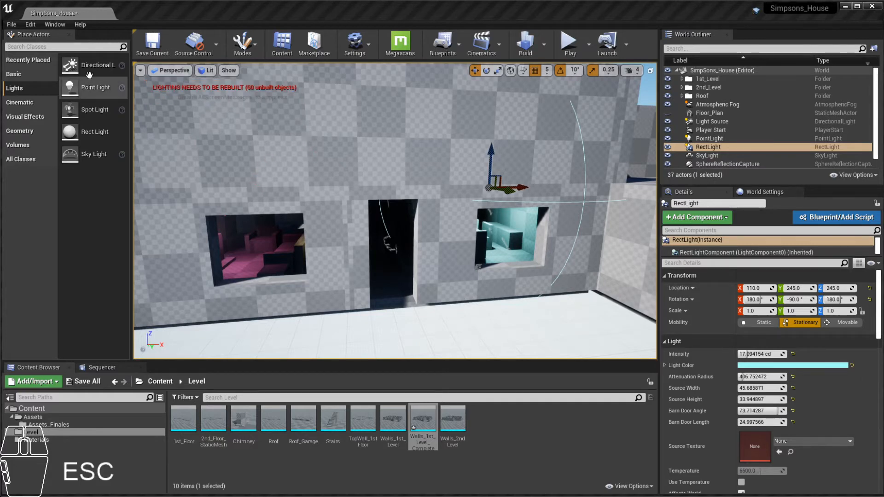
- Inspect the whole house exterior from the front, from above and from the garage side
key("alt")
right_click_drag(442, 182, 423, 182, "alt")
left_click_drag(442, 183, 410, 189, "alt")
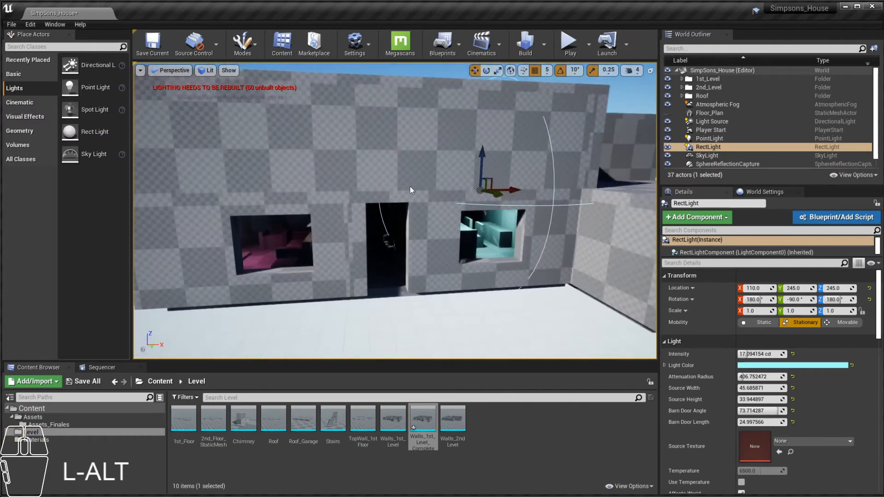
middle_click_drag(410, 189, 352, 188, "alt")
middle_click_drag(419, 173, 282, 177, "alt")
middle_click_drag(395, 210, 460, 205, "alt")
right_click_drag(460, 205, 543, 205, "alt")
left_click_drag(543, 205, 503, 191, "alt")
right_click_drag(503, 191, 334, 170, "alt")
middle_click_drag(333, 170, 379, 165, "alt")
left_click_drag(414, 170, 462, 212, "alt")
right_click_drag(463, 212, 454, 174, "alt")
middle_click_drag(455, 174, 489, 177, "alt")
right_click_drag(488, 178, 488, 166, "alt")
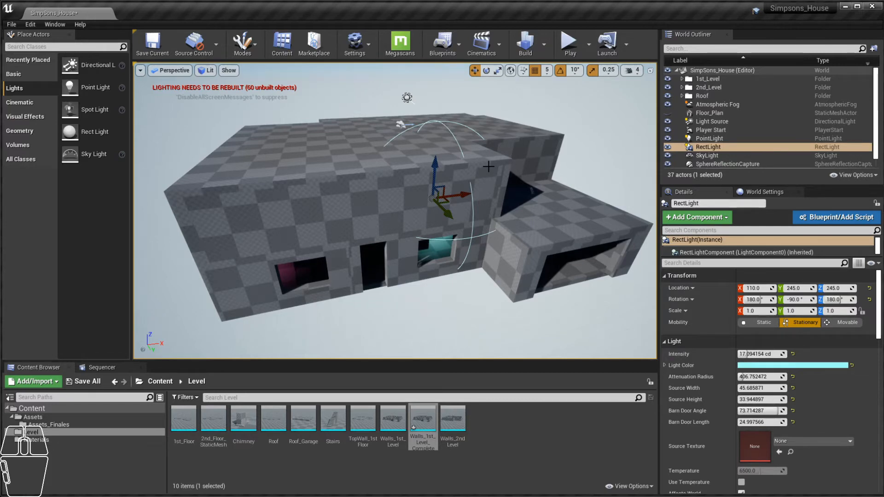
left_click_drag(431, 163, 366, 146, "alt")
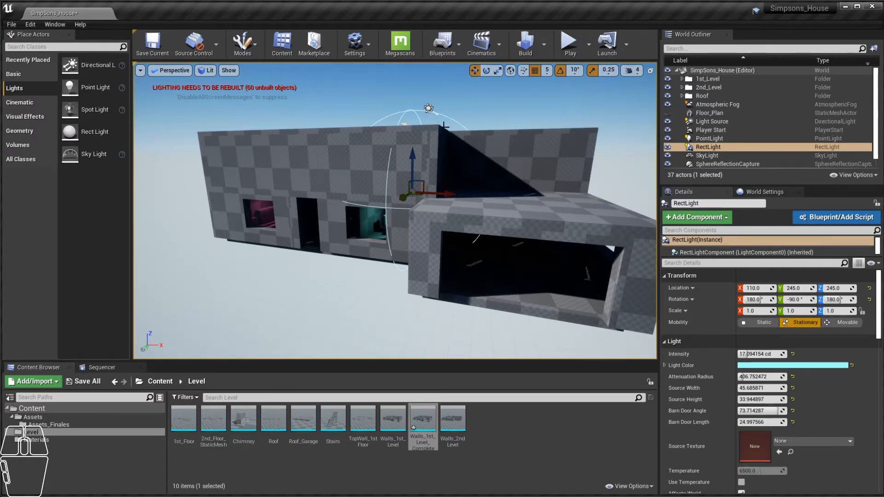
- Examine the teal dining room lighting up close through the front door and window openings
right_click_drag(369, 168, 338, 206, "alt")
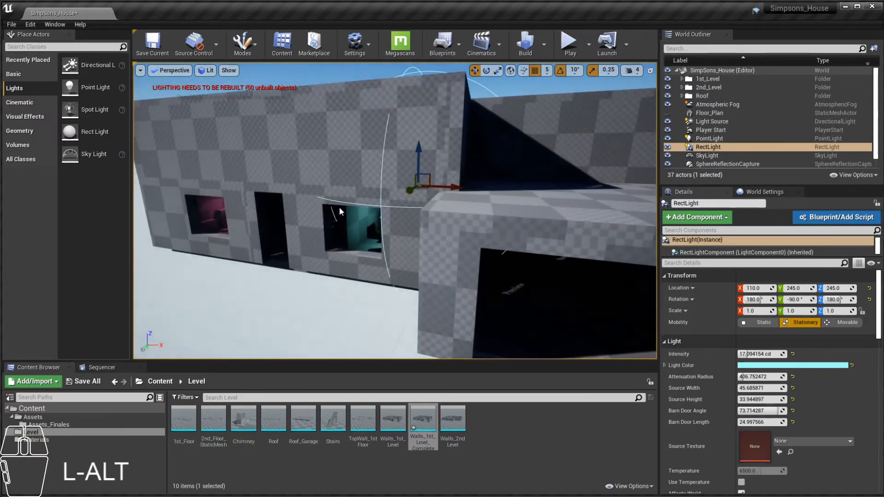
left_click_drag(339, 206, 437, 197, "alt")
right_click_drag(336, 215, 435, 244, "alt")
right_click_drag(391, 187, 476, 179, "alt")
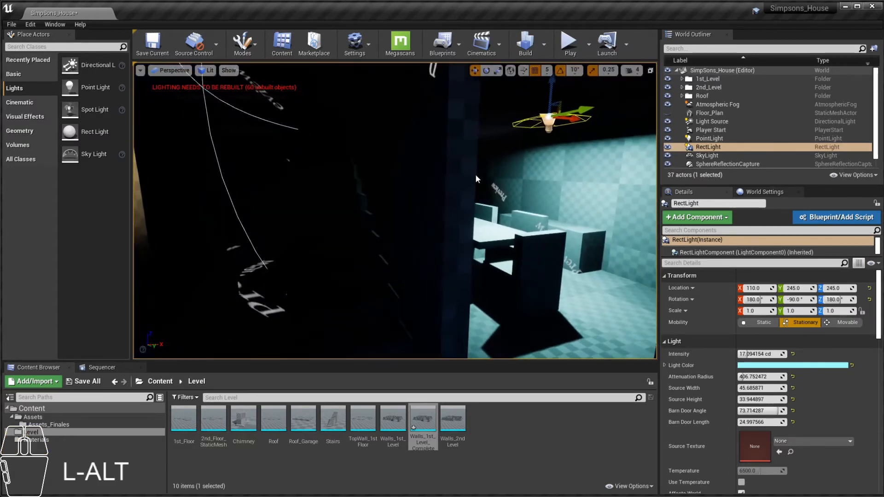
right_click_drag(569, 171, 457, 196, "alt")
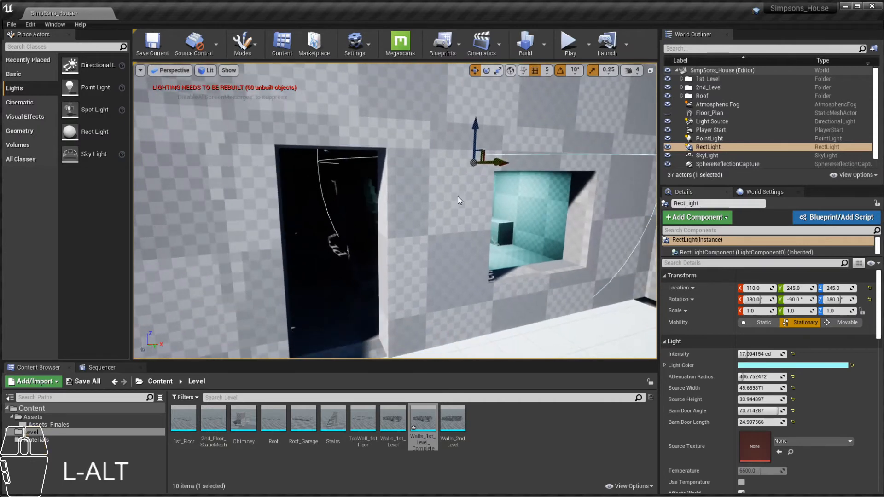
left_click_drag(457, 196, 468, 270, "alt")
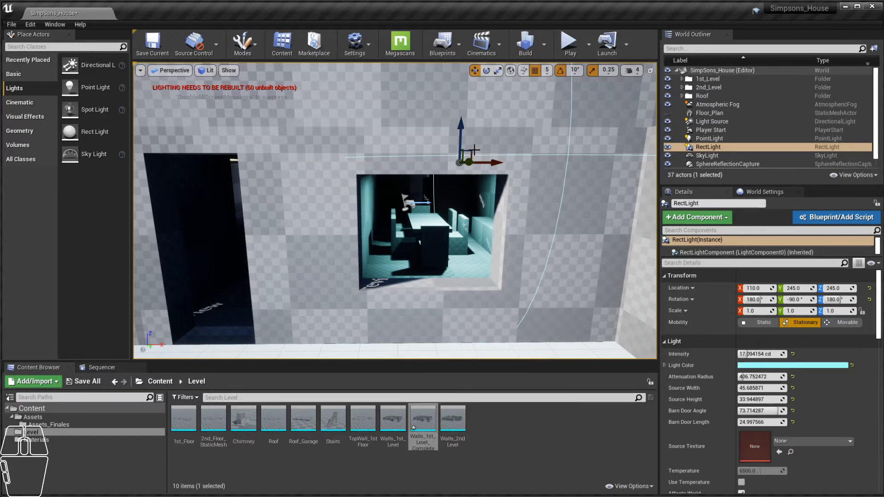
- Open the Walls_1st_Level_Complete static mesh and overlay its UV Channel 0 on the preview
double_click(422, 416)
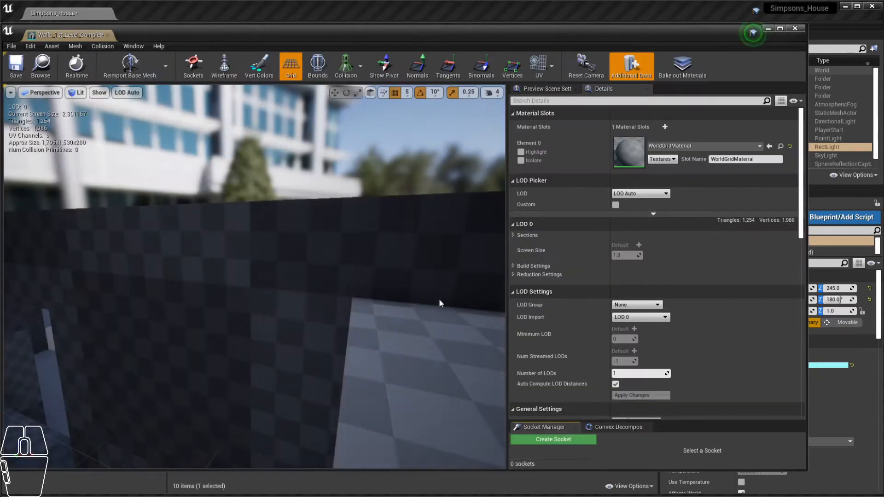
left_click_drag(379, 193, 330, 224, "alt")
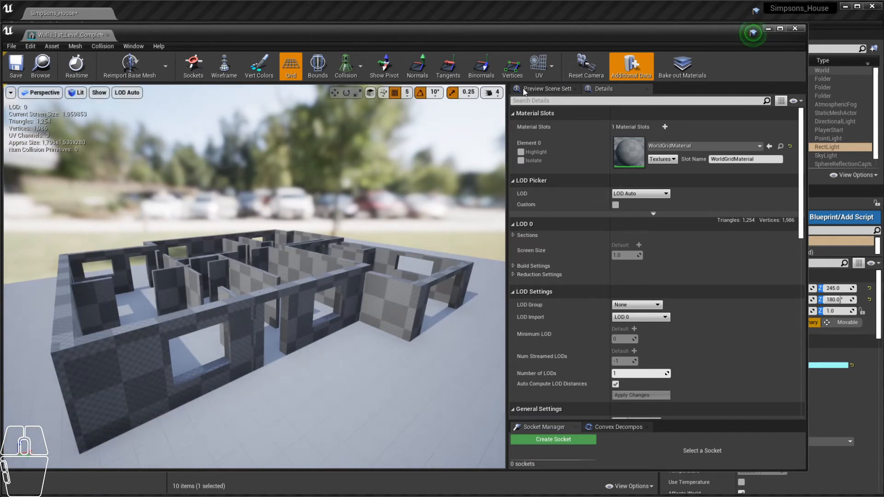
left_click(548, 66)
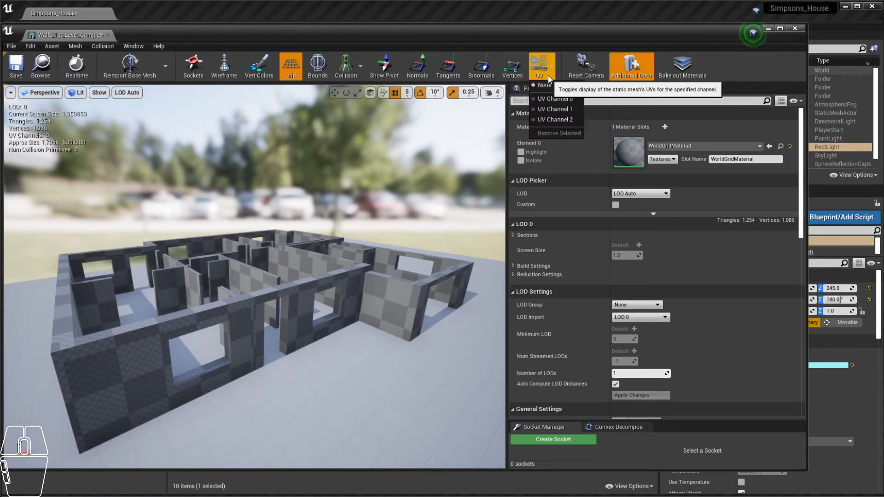
left_click(556, 100)
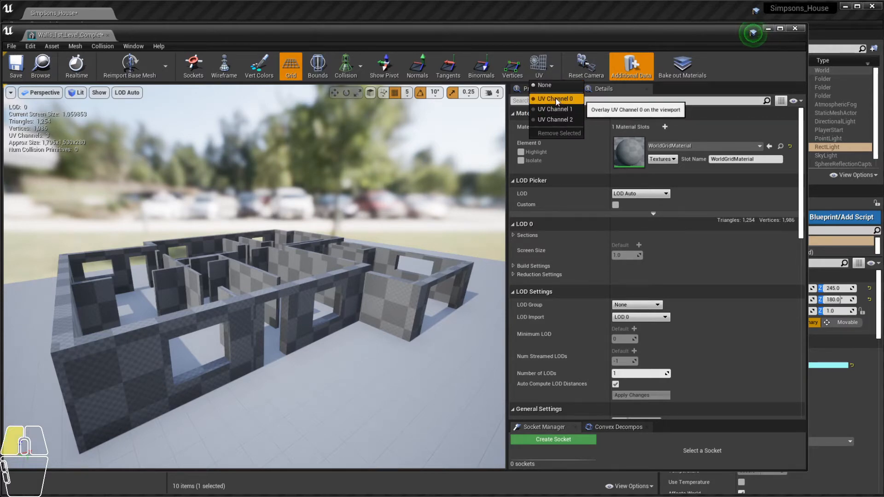
scroll(330, 219, "down", 3)
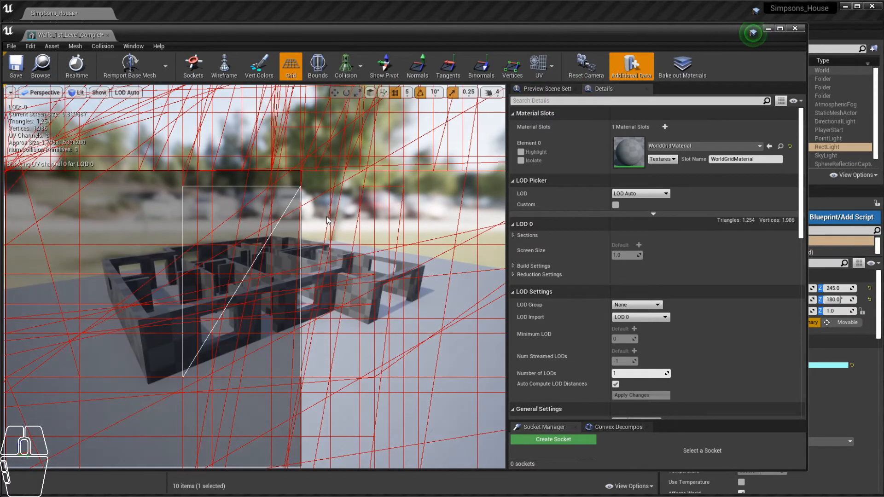
scroll(330, 193, "up", 1)
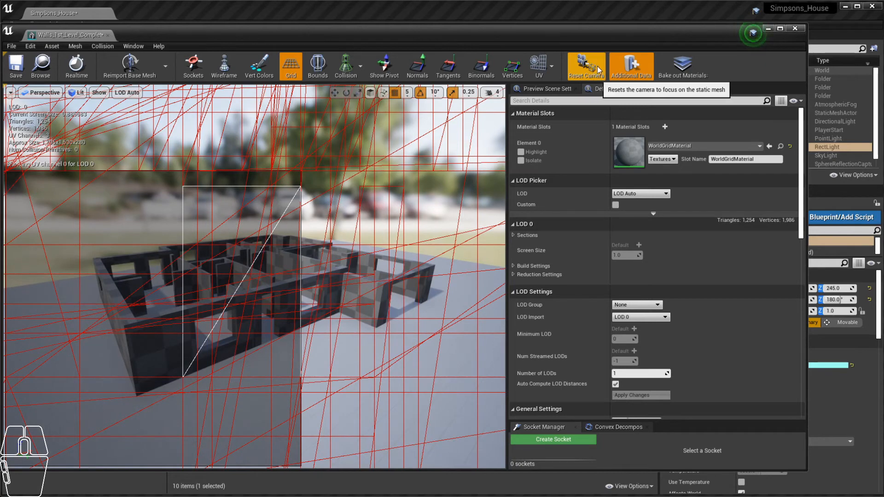
- View UV Channel 1 and UV Channel 2 of the complete first-level walls mesh, and close its editor
left_click(539, 67)
left_click(554, 111)
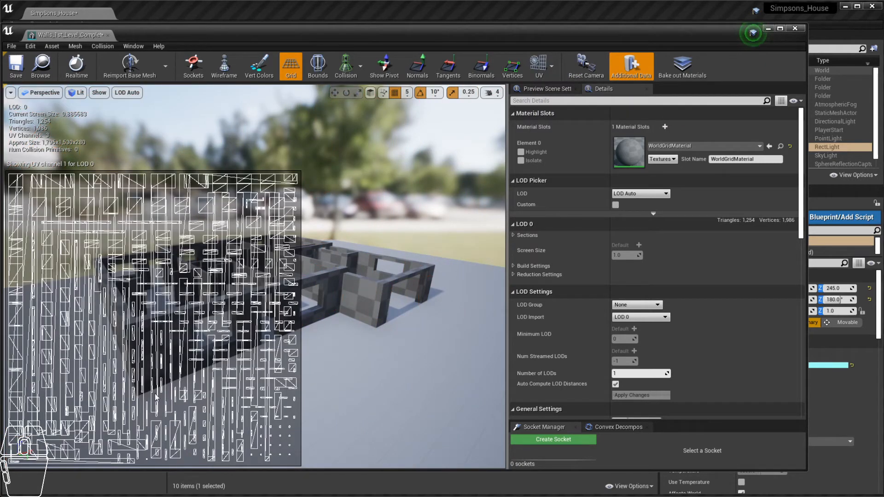
left_click(538, 67)
left_click(556, 119)
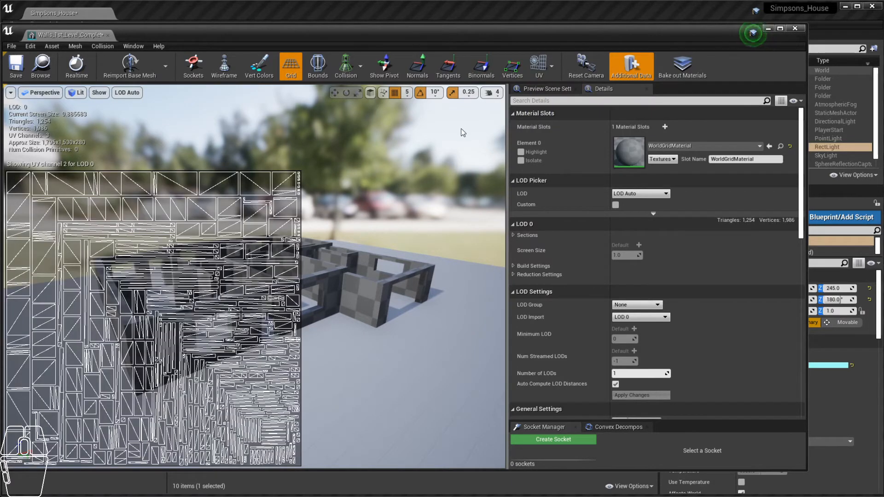
left_click(549, 67)
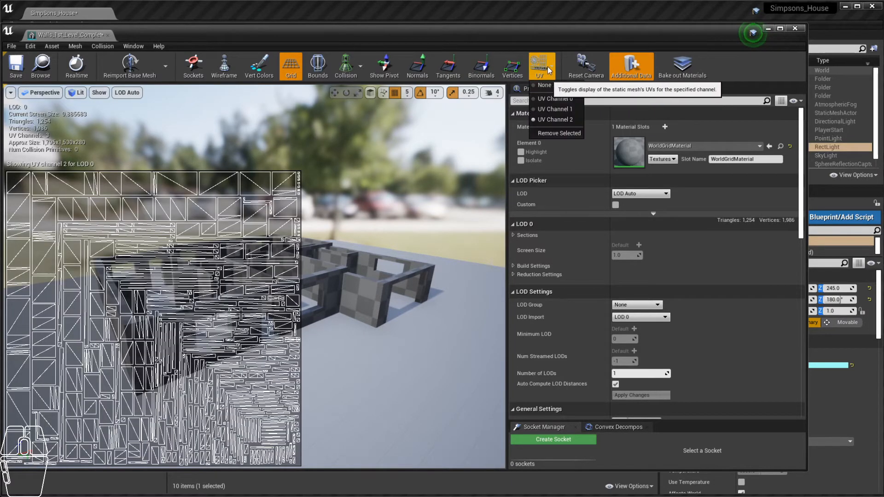
left_click(550, 68)
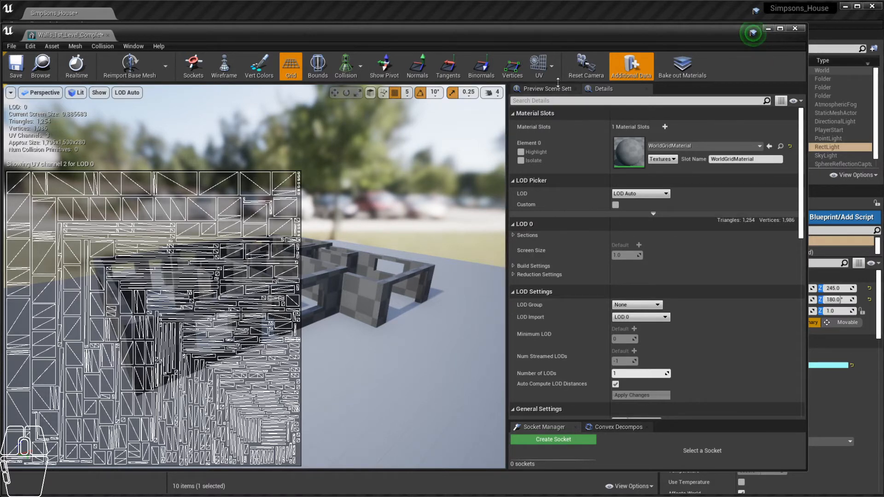
left_click(551, 67)
left_click(550, 67)
left_click(795, 29)
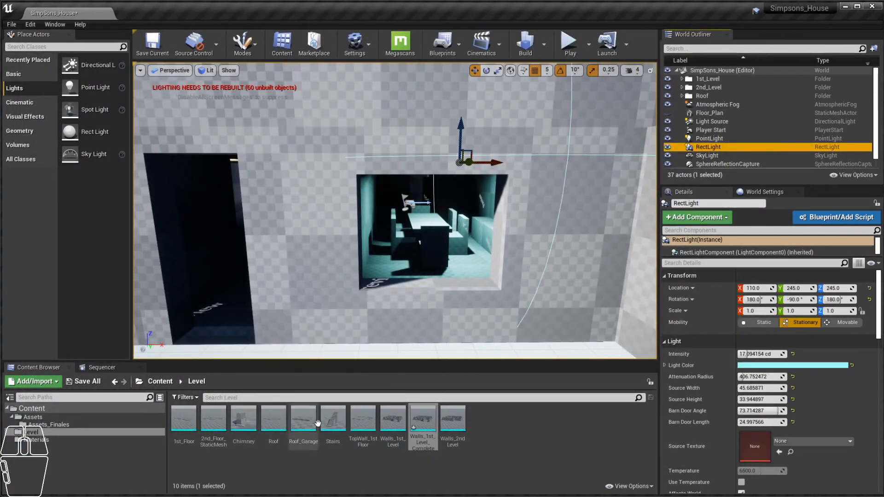
- Open the Chimney static mesh, view its UV Channel 0 and UV Channel 1 layouts, and close its editor
double_click(240, 421)
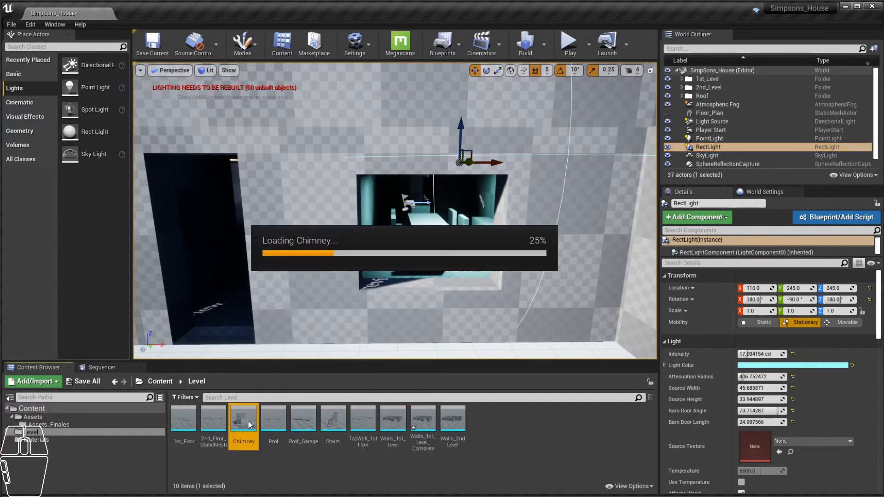
left_click_drag(295, 263, 252, 266, "alt")
mouse_move(252, 266)
right_mouse_down("alt")
mouse_move(304, 266)
mouse_move(251, 266)
right_mouse_up("alt")
left_click_drag(252, 270, 207, 269, "alt")
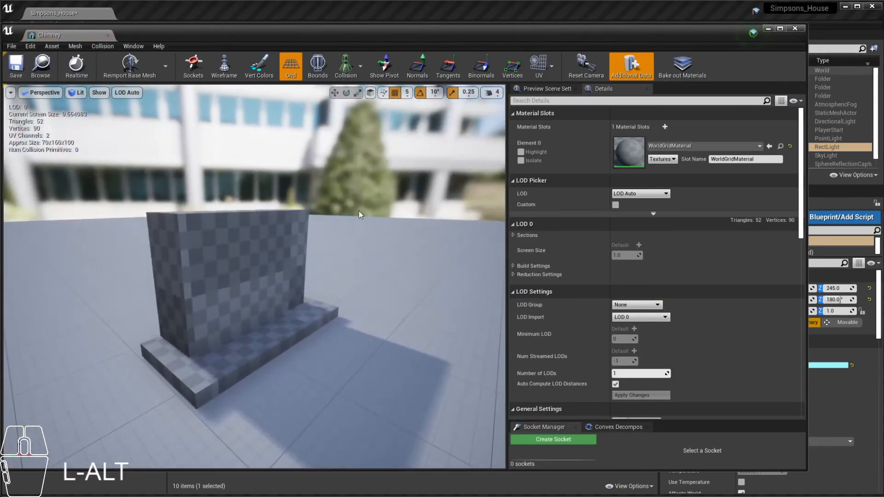
left_click(552, 68)
left_click(562, 99)
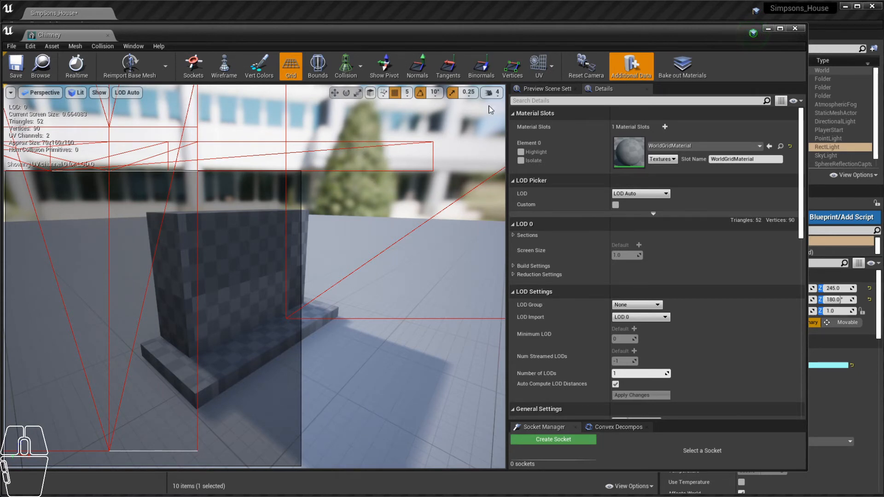
left_click(551, 66)
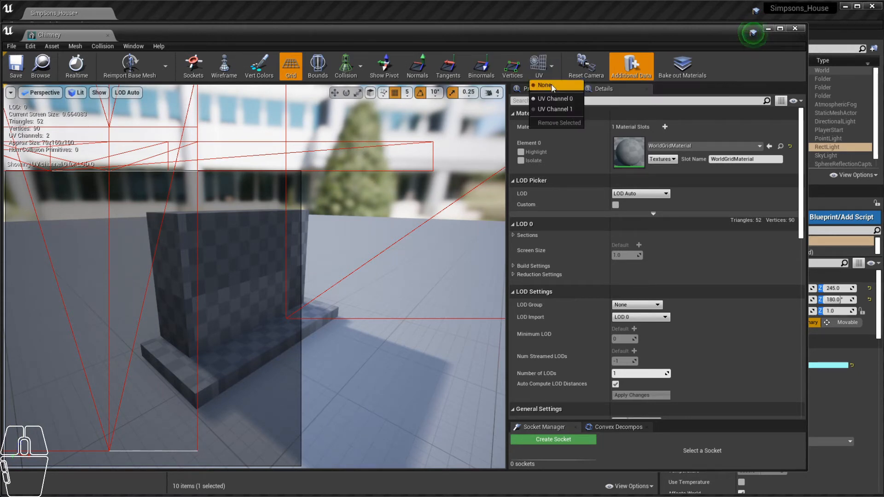
left_click(556, 108)
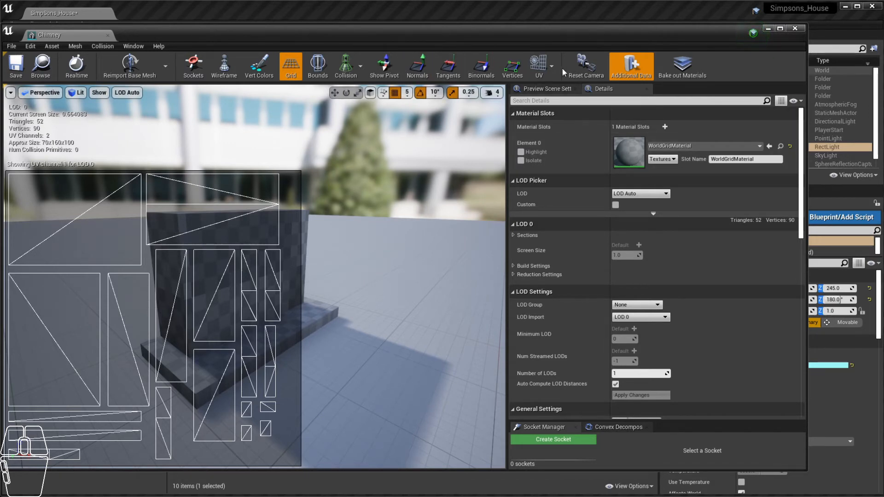
mouse_move(589, 26)
left_mouse_down()
mouse_move(605, 27)
mouse_move(598, 18)
left_mouse_up()
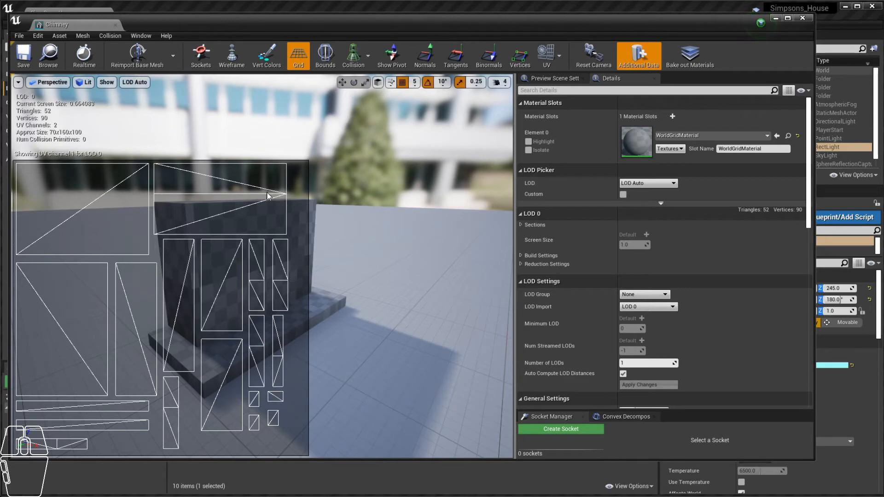
left_click(559, 60)
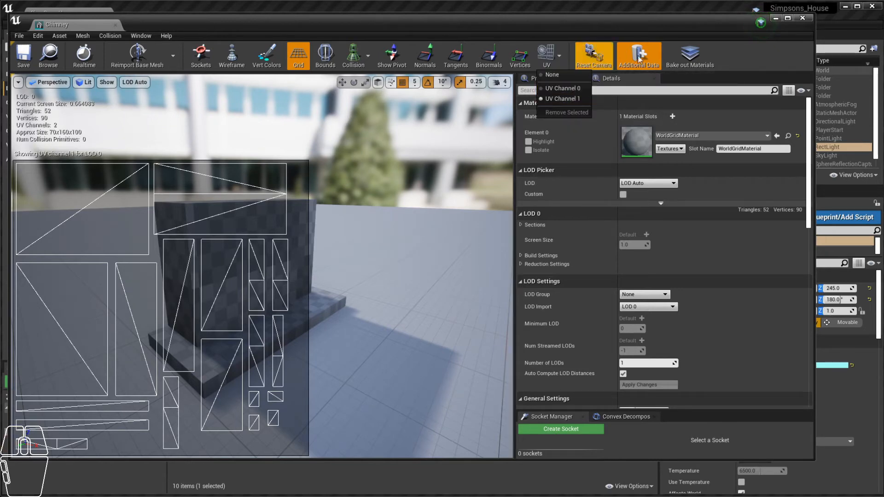
left_click(802, 18)
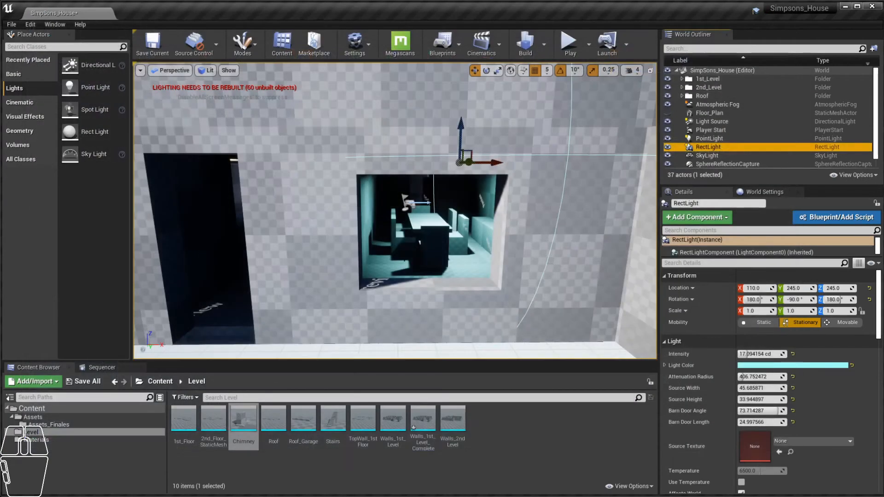
- Reopen the Walls_1st_Level_Complete mesh to review its UV Channel 2 layout, and close its editor
double_click(423, 418)
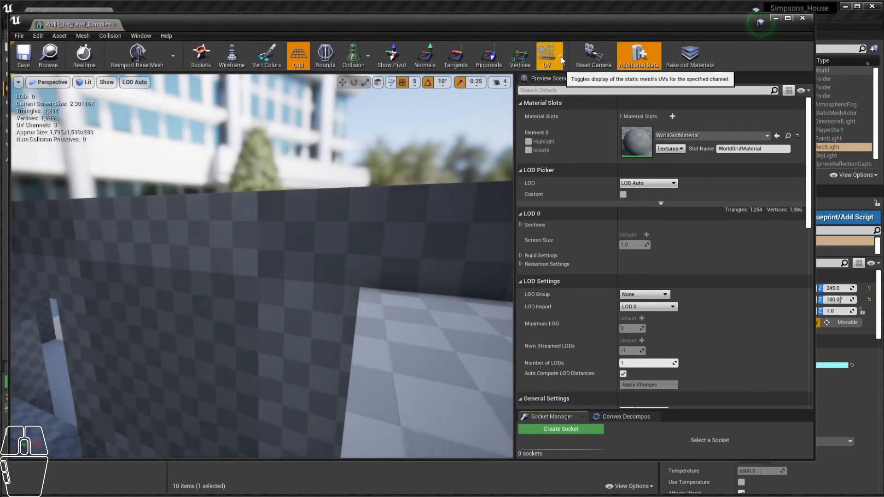
left_click(559, 56)
left_click(569, 112)
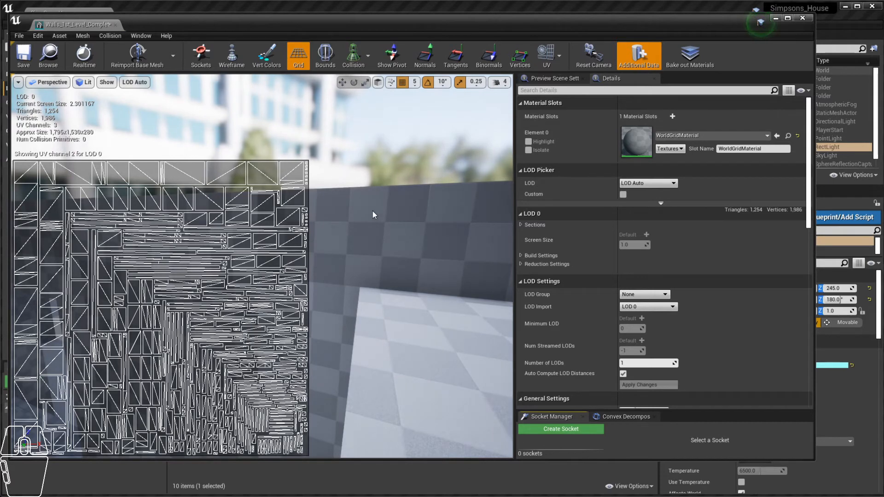
left_click(803, 18)
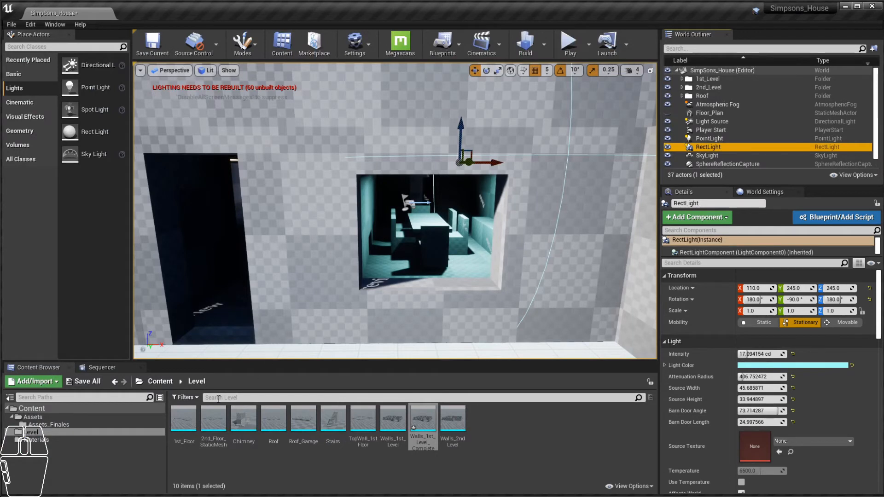
mouse_move(184, 423)
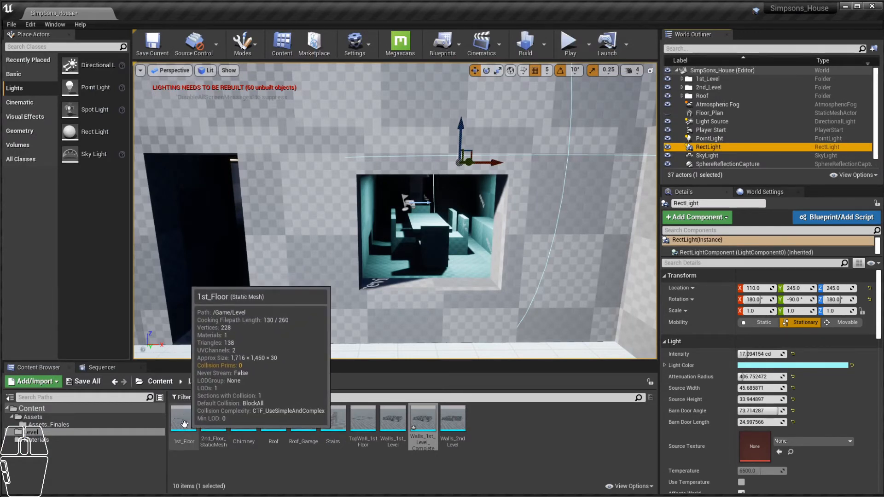
left_click_drag(185, 424, 259, 301)
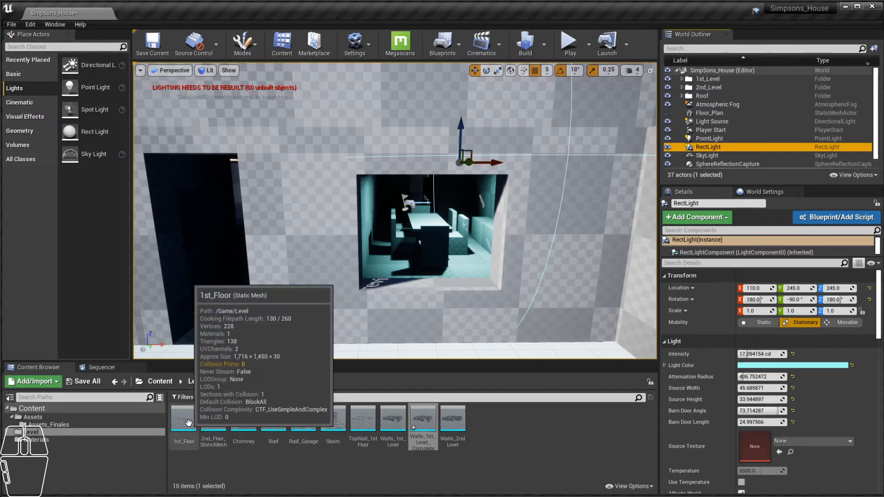
mouse_move(420, 416)
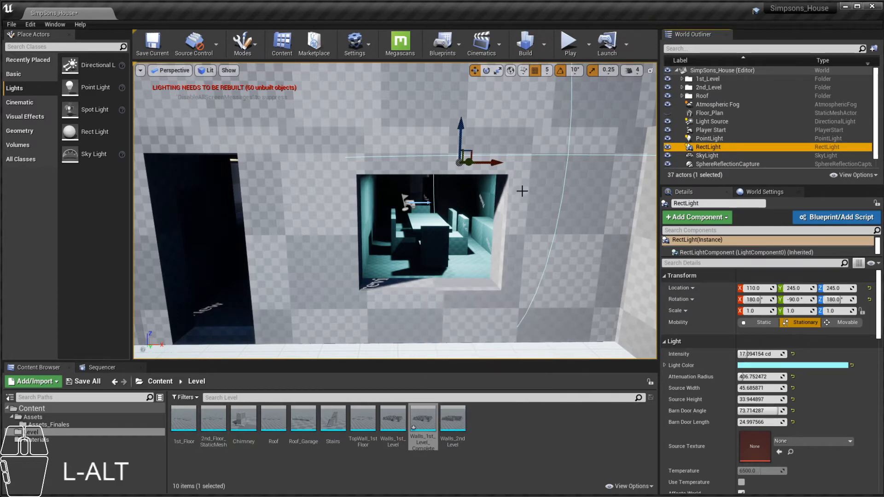
right_click_drag(520, 189, 484, 221, "alt")
left_click_drag(521, 190, 502, 192, "alt")
right_click_drag(502, 192, 502, 198, "alt")
right_click_drag(317, 163, 319, 163, "alt")
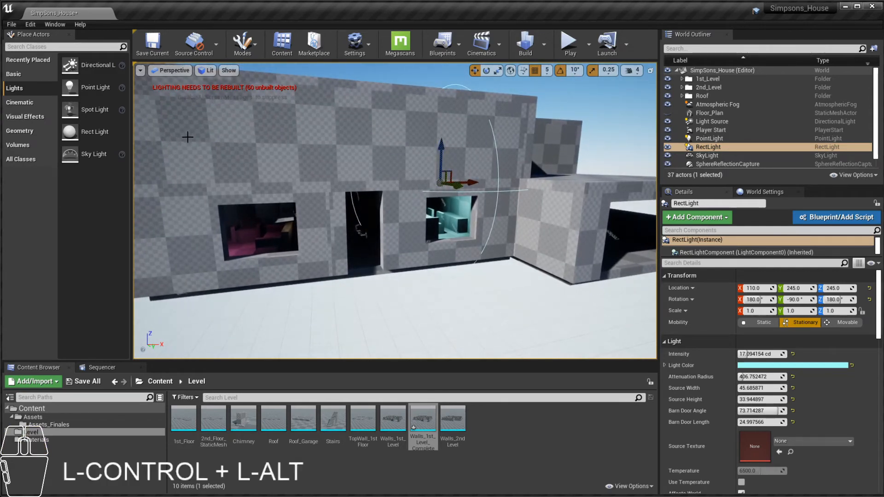
key("ctrl+alt+2")
left_click_drag(222, 77, 171, 76)
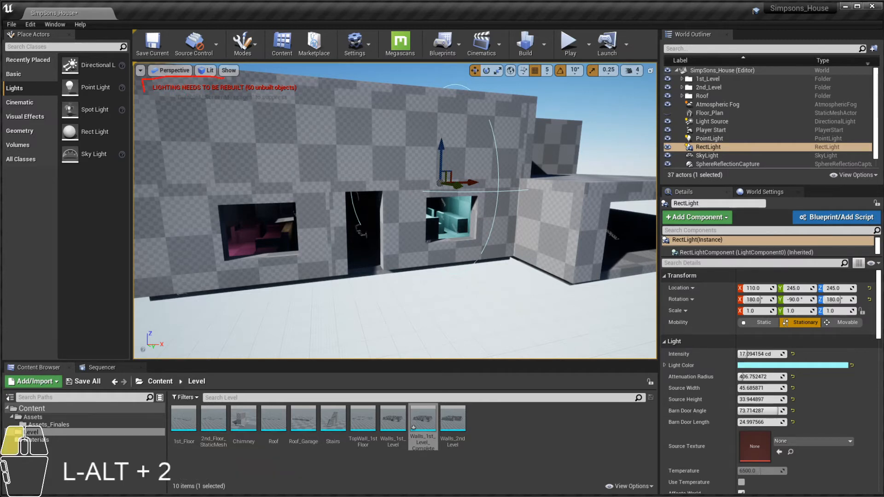
mouse_move(231, 98)
left_mouse_down()
mouse_move(252, 98)
mouse_move(174, 78)
left_mouse_up()
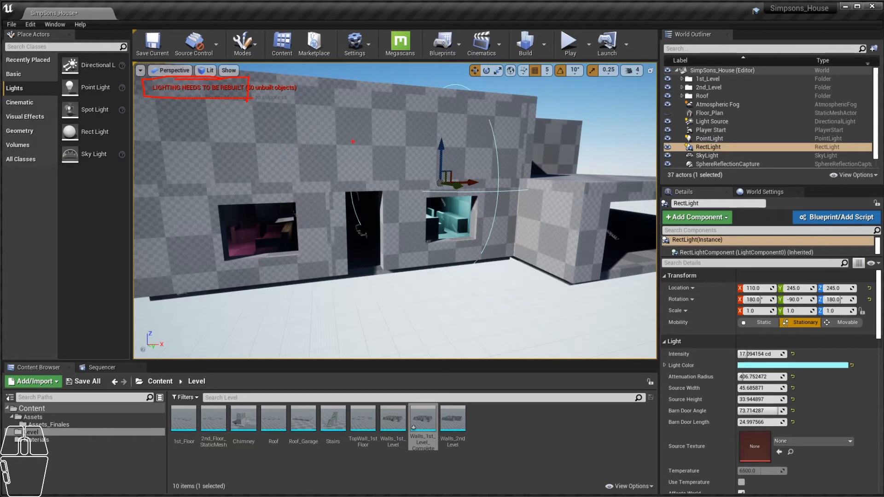
key("Escape")
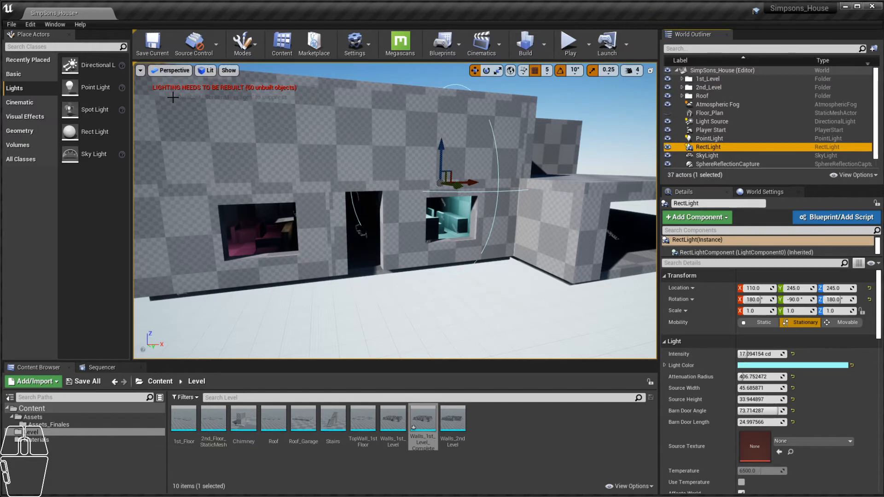
- Build only the lighting for the level
left_click(543, 44)
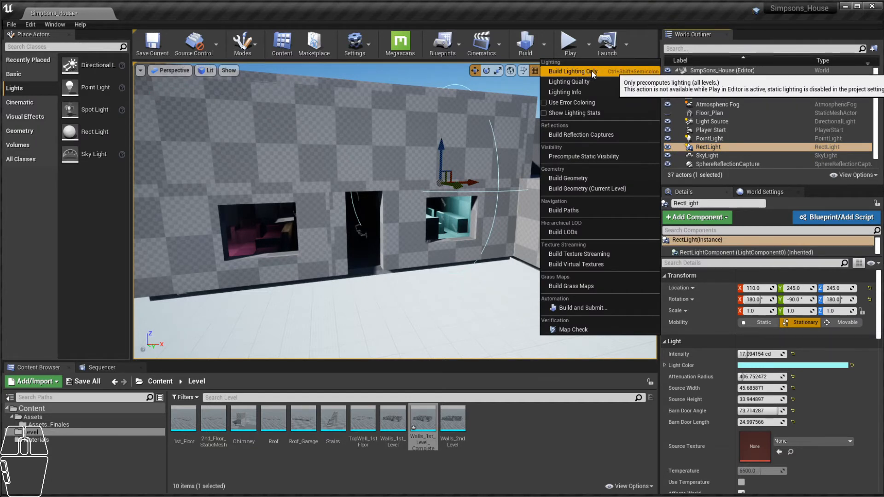
left_click(581, 76)
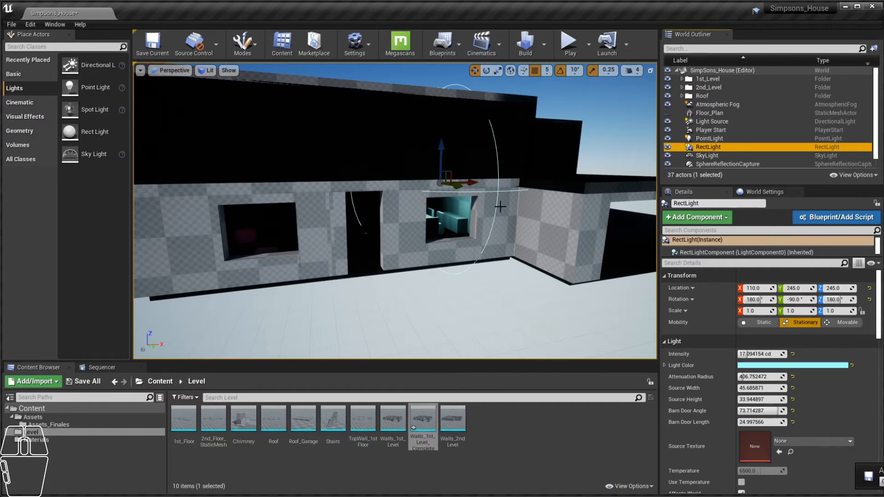
- Examine the built lighting on the house exterior, comparing the first-level walls, second-level walls and garage roof
left_click_drag(457, 212, 478, 163, "alt")
right_click_drag(478, 162, 444, 229, "alt")
left_click_drag(443, 229, 385, 230, "alt")
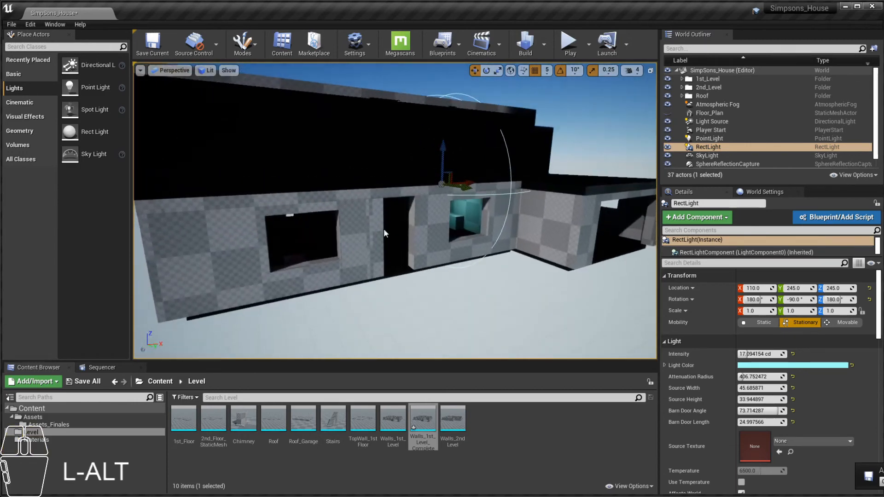
right_click_drag(385, 230, 438, 230, "alt")
mouse_move(437, 231)
left_mouse_down("alt")
mouse_move(387, 231)
mouse_move(428, 237)
left_mouse_up("alt")
right_click_drag(428, 237, 395, 237, "alt")
mouse_move(428, 178)
right_mouse_down("alt")
mouse_move(442, 178)
mouse_move(400, 179)
mouse_move(426, 170)
right_mouse_up("alt")
middle_click_drag(412, 170, 439, 176, "alt")
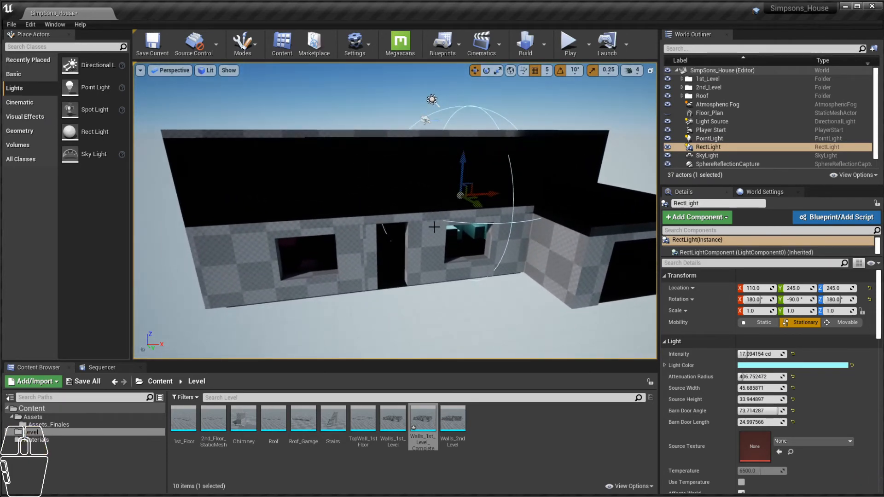
right_click_drag(512, 206, 493, 206, "alt")
middle_click_drag(512, 206, 479, 206, "alt")
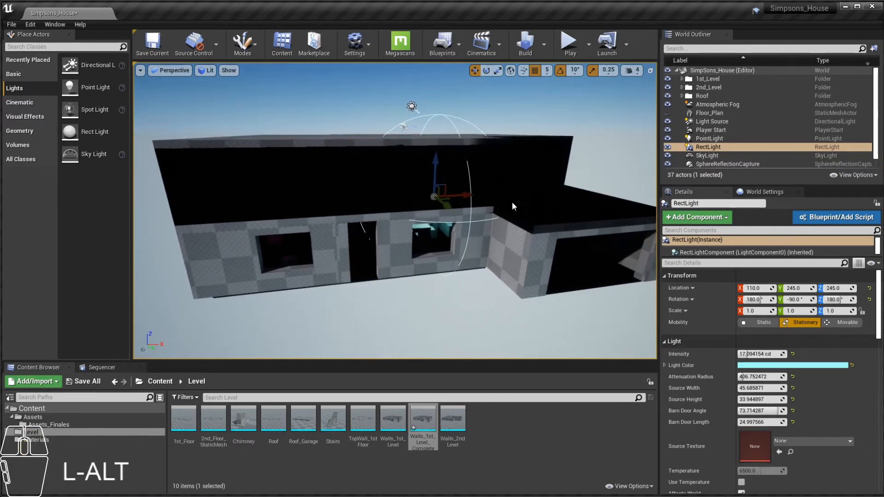
right_click_drag(522, 214, 535, 214, "alt")
left_click_drag(521, 214, 522, 198, "alt")
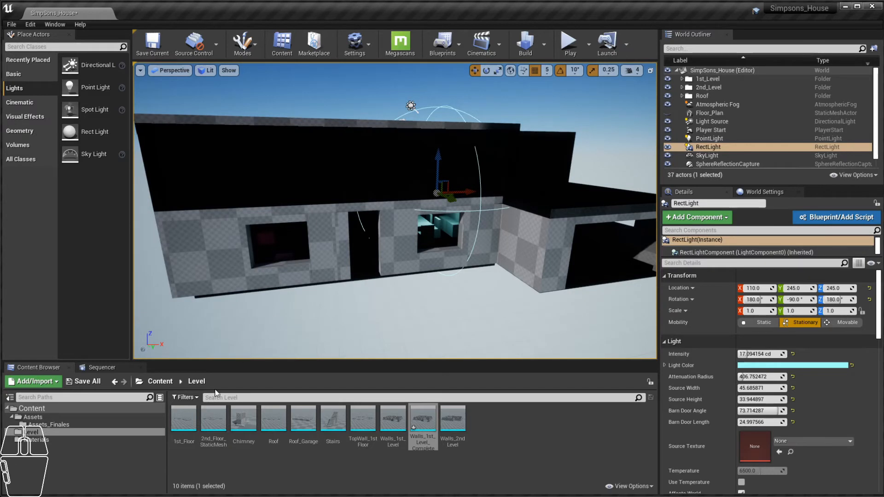
- Select the second-level walls, open the Walls_2ndLevel static mesh and overlay its UV Channel 1 on the preview
left_click(329, 166)
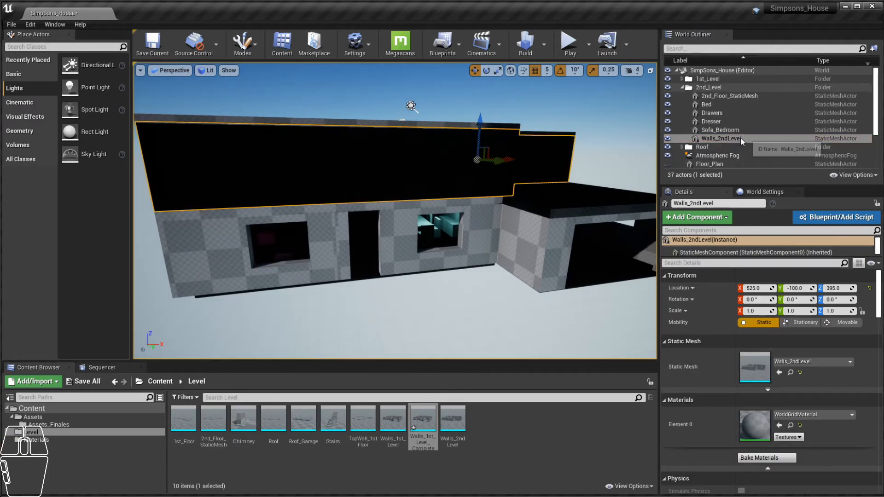
left_click(460, 423)
double_click(460, 423)
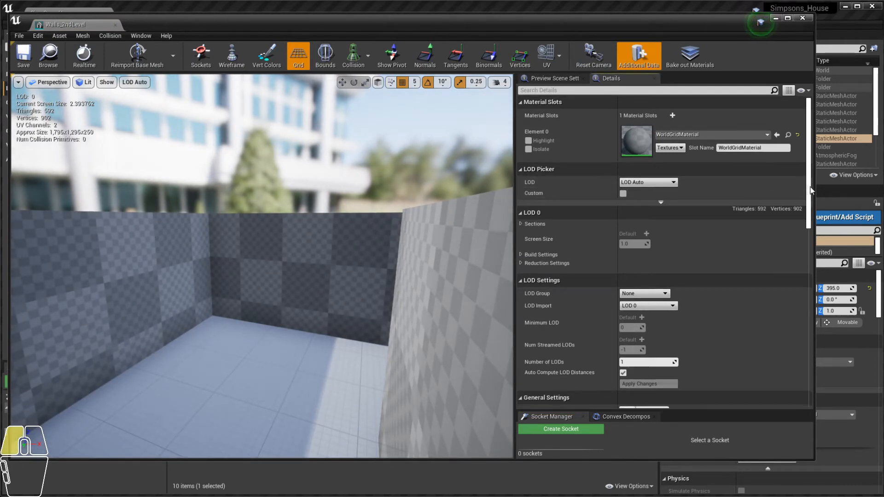
scroll(810, 192, "down", 3)
left_click_drag(812, 203, 817, 247)
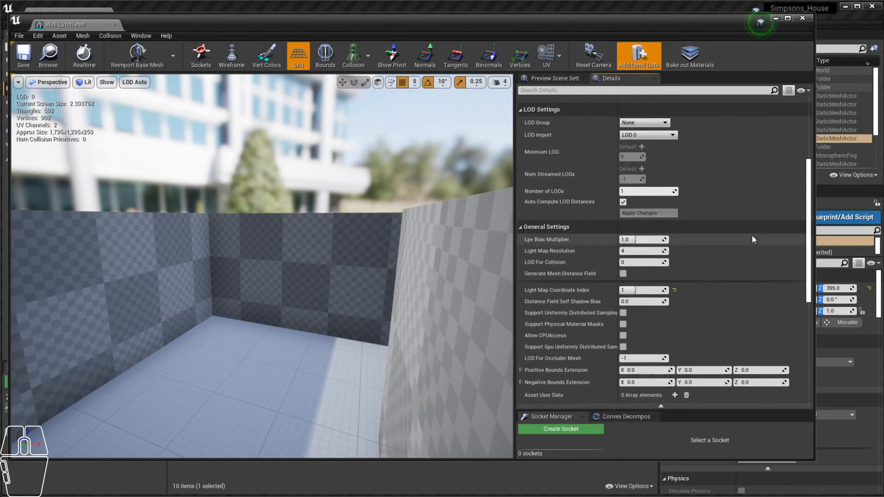
left_click(559, 67)
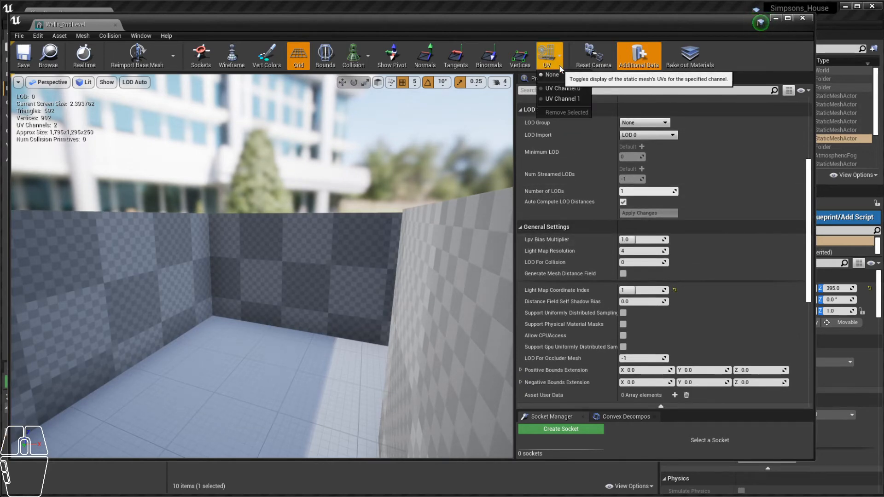
left_click(562, 99)
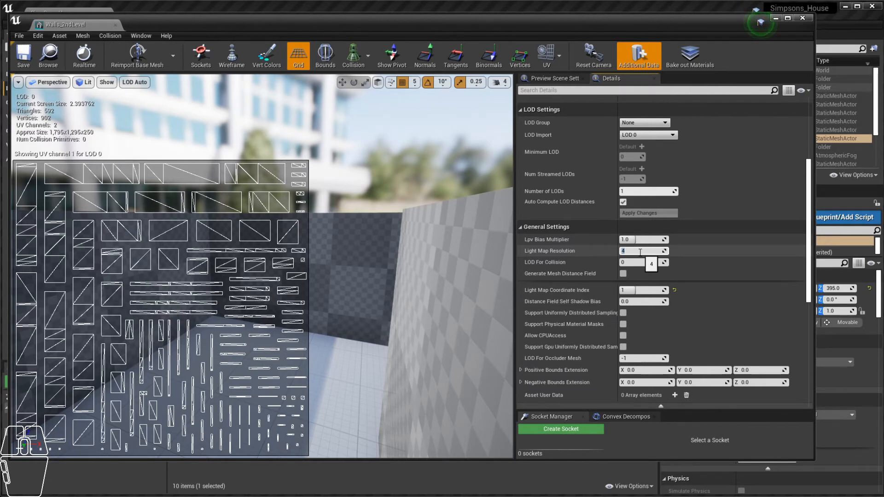
- Set the Walls_2ndLevel mesh's Light Map Resolution to 512, close its editor and rebuild only the lighting
key("Return")
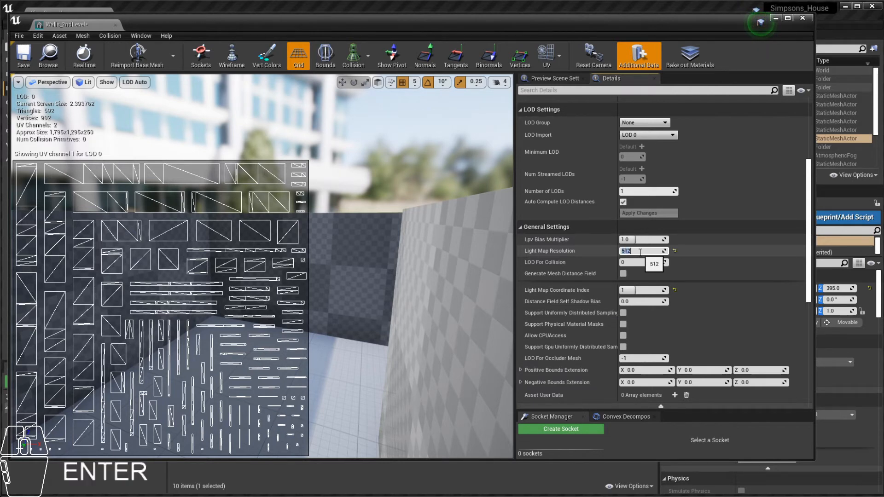
left_click(806, 19)
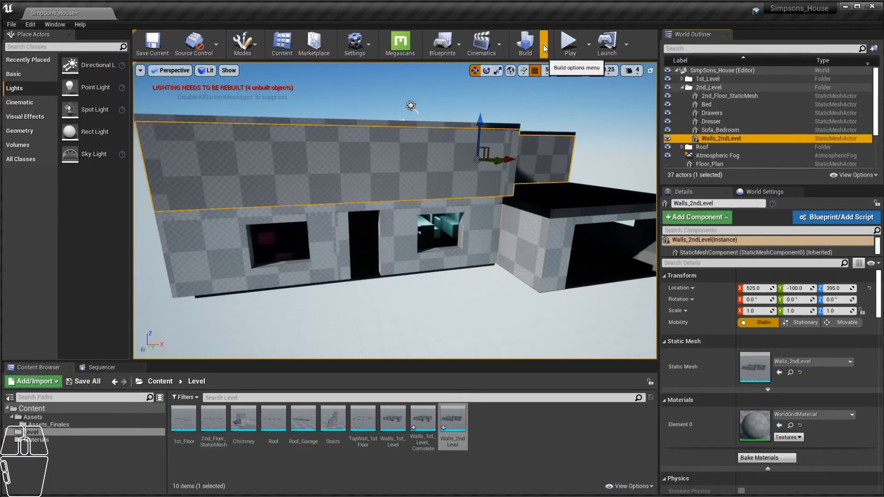
left_click(544, 49)
left_click(568, 71)
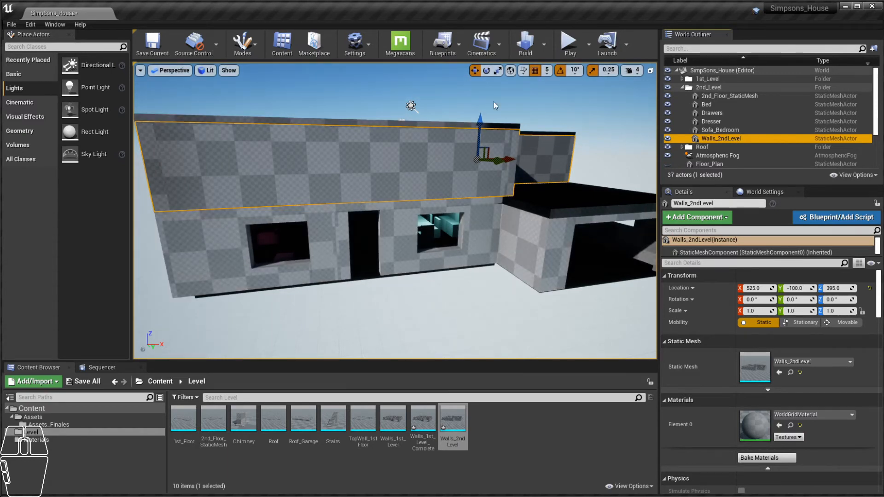
- Examine the rebuilt lighting and shadow edges on the second-level walls from several sides of the house
left_click_drag(553, 160, 329, 203, "alt")
right_click_drag(329, 203, 451, 203, "alt")
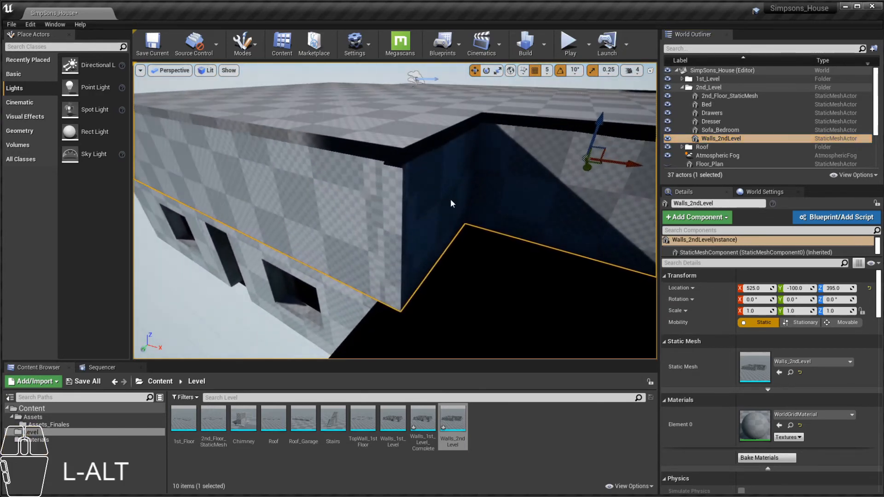
right_click_drag(529, 184, 405, 183, "alt")
left_click_drag(331, 173, 499, 182, "alt")
right_click_drag(318, 156, 375, 155, "alt")
left_click_drag(375, 155, 274, 140, "alt")
right_click_drag(274, 140, 382, 131, "alt")
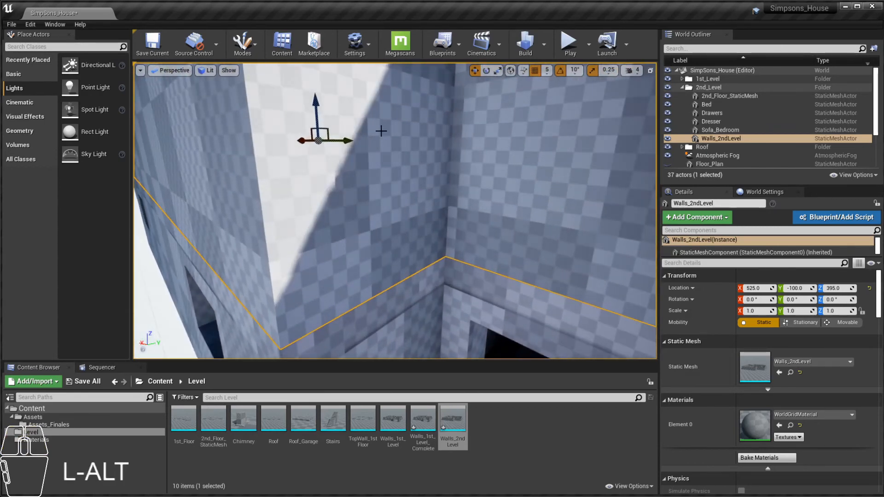
left_click_drag(374, 190, 465, 180, "alt")
left_click_drag(542, 236, 500, 274, "alt")
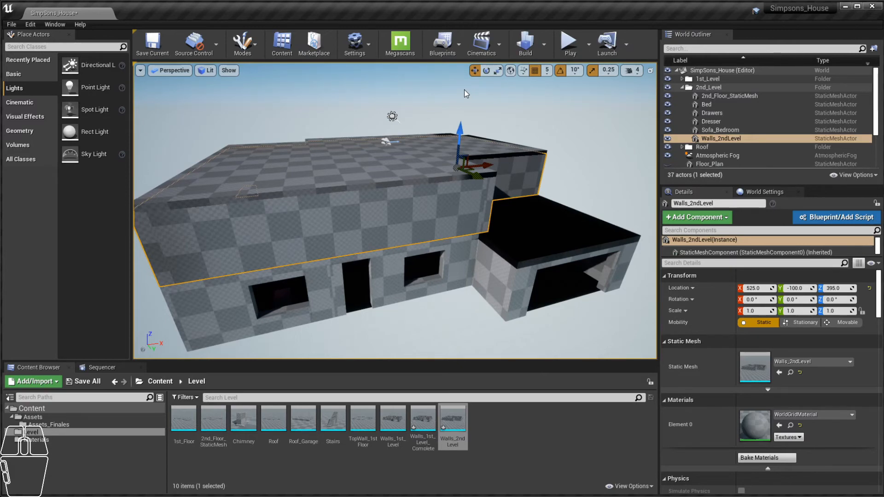
left_click_drag(464, 89, 393, 183, "alt")
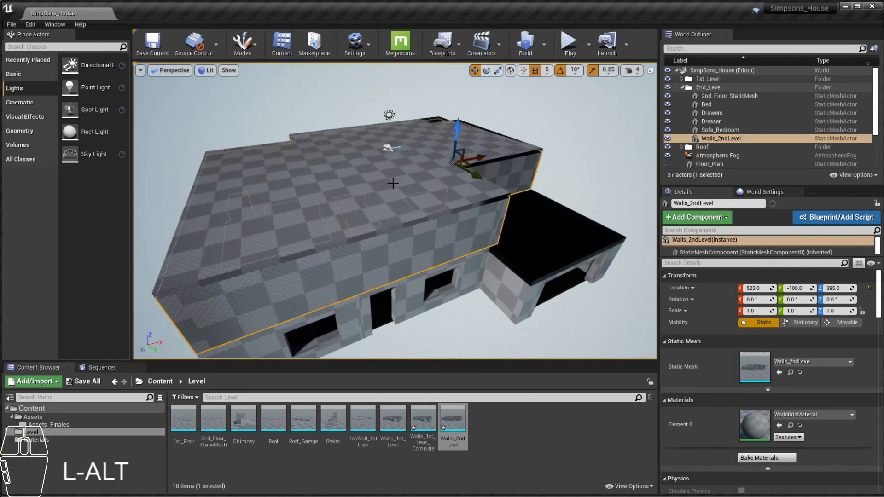
- Select the main roof, Roof2, and examine the shading along its edges and above the garage
left_click(367, 162)
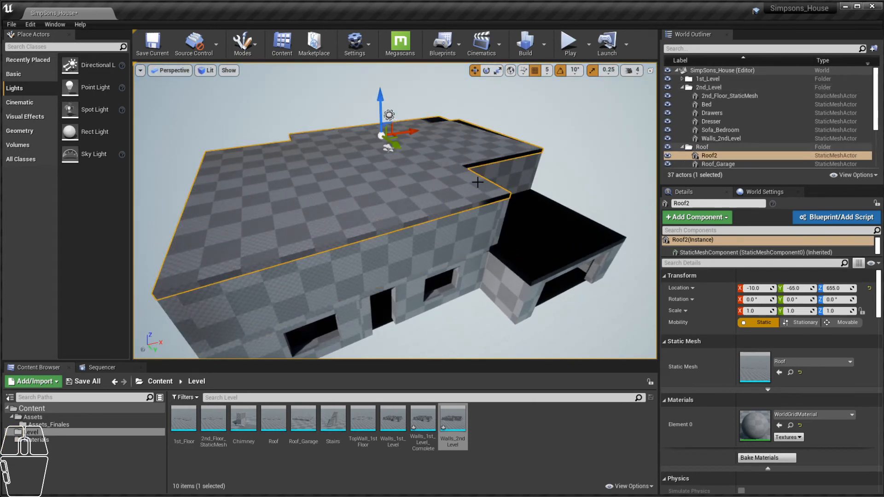
left_click_drag(478, 183, 446, 225, "alt")
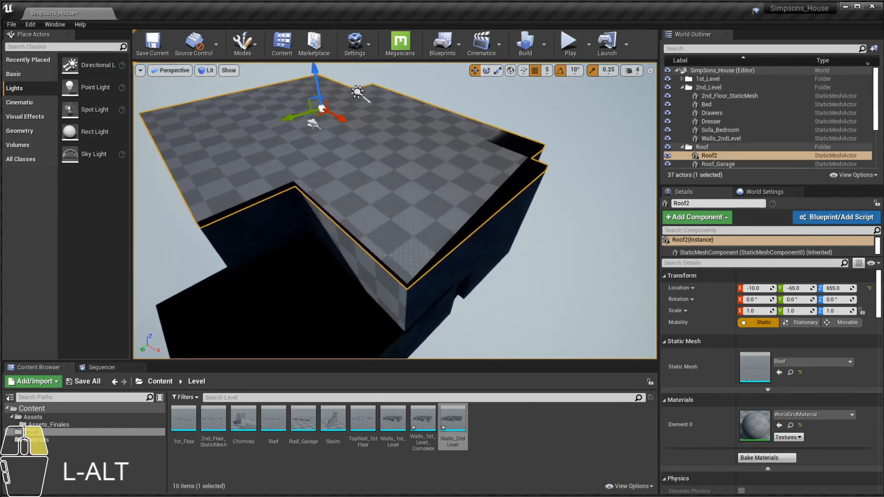
right_click_drag(537, 168, 573, 168, "alt")
left_click_drag(537, 167, 481, 163, "alt")
right_click_drag(536, 167, 463, 167, "alt")
left_click_drag(405, 185, 497, 162, "alt")
right_click_drag(498, 162, 385, 152, "alt")
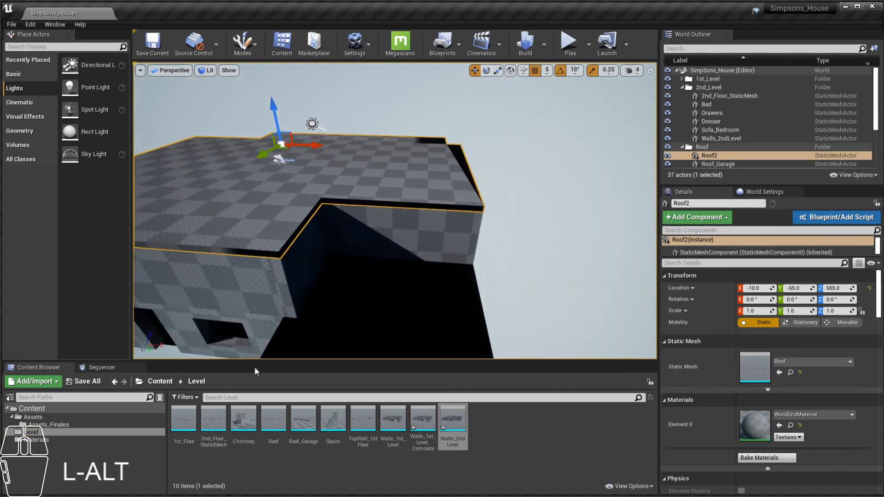
- Open the 1st_Floor static mesh, view its lightmap settings and UV Channel 1 layout, and close its editor
left_click(183, 416)
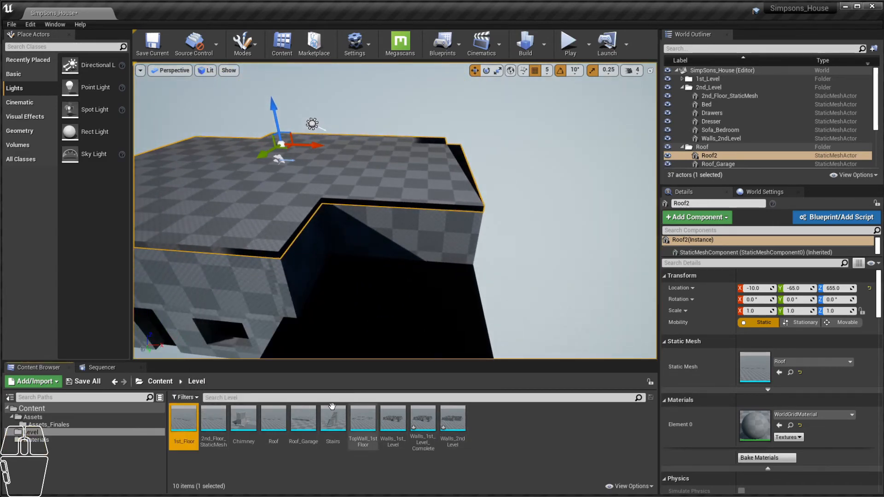
double_click(178, 420)
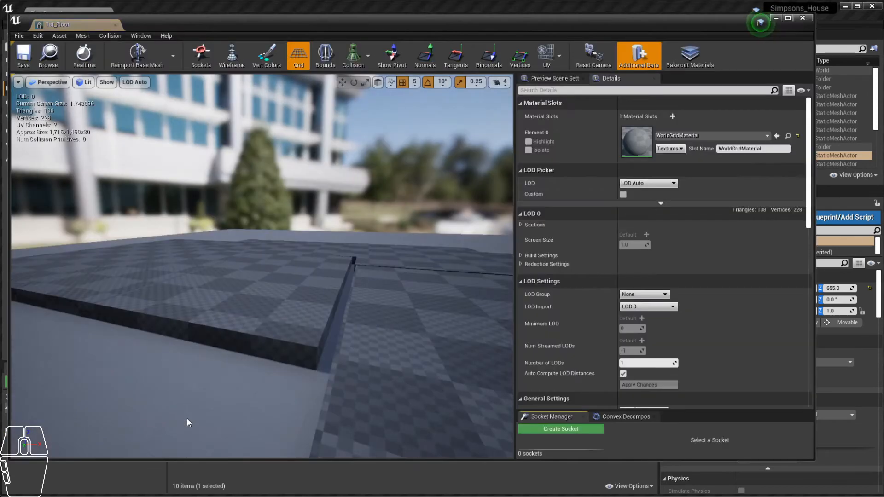
scroll(374, 239, "down", 3)
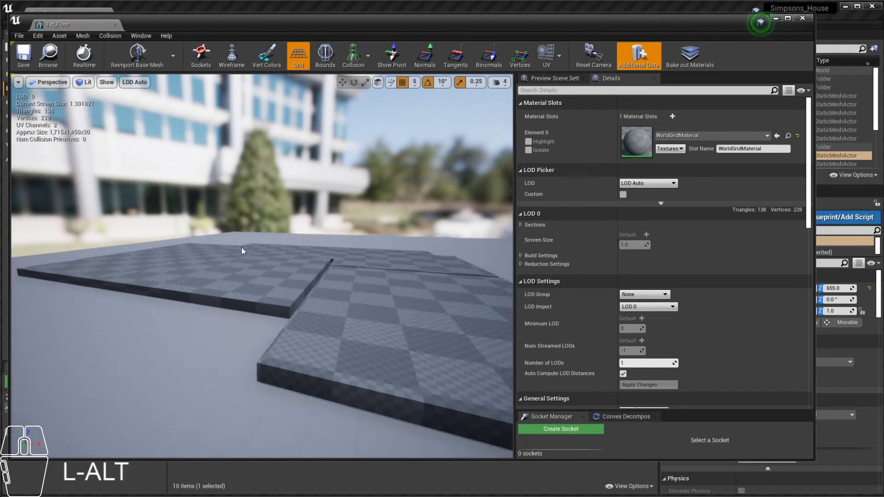
left_click_drag(242, 250, 262, 286, "alt")
left_click_drag(812, 199, 811, 267)
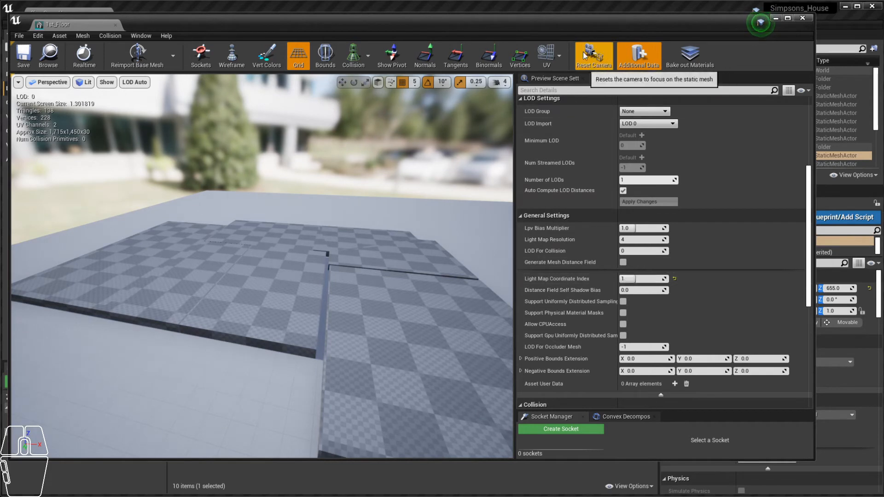
left_click(547, 54)
left_click(557, 100)
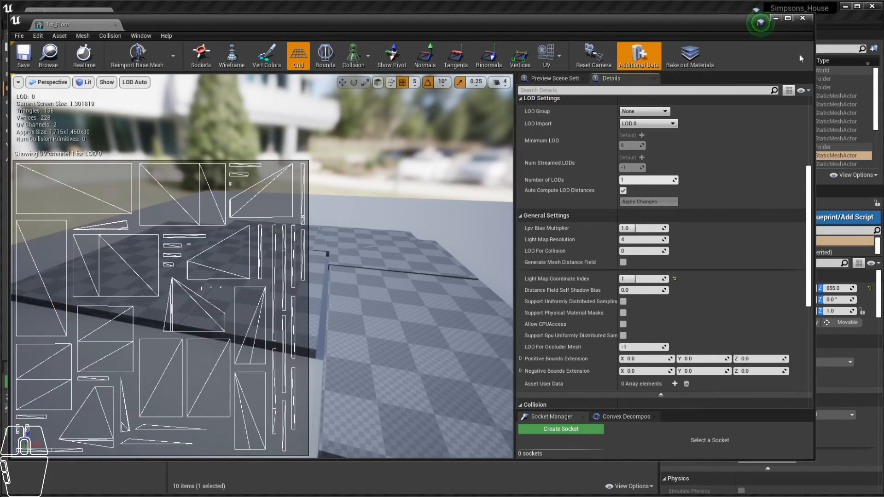
left_click(806, 18)
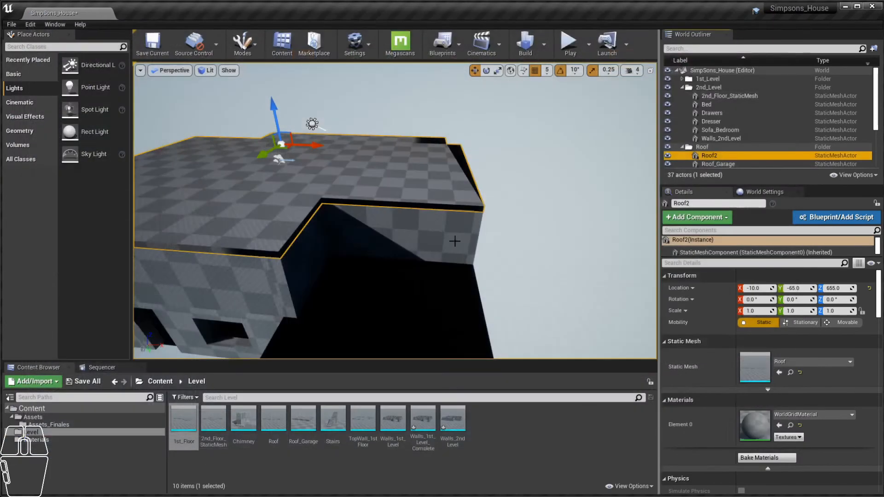
- Open the 2nd_Floor_StaticMesh mesh, check its Light Map Resolution and Light Map Coordinate Index, and close its editor
double_click(214, 418)
scroll(391, 203, "down", 5)
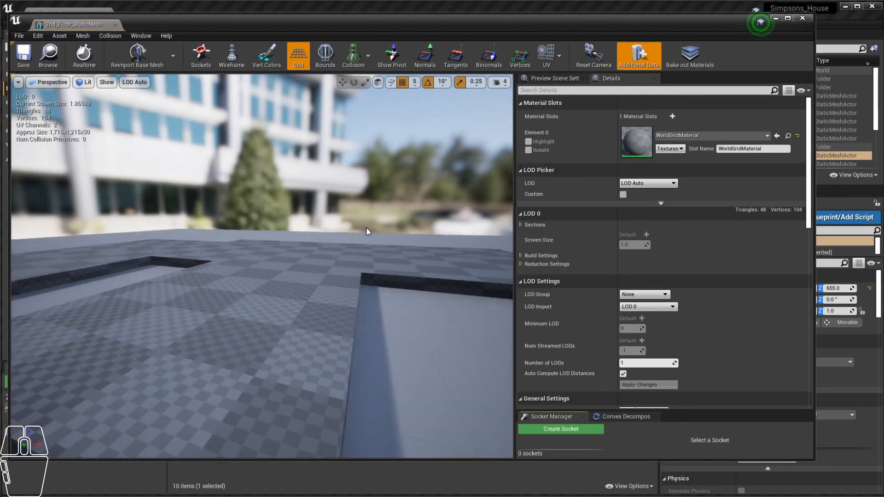
scroll(680, 363, "down", 5)
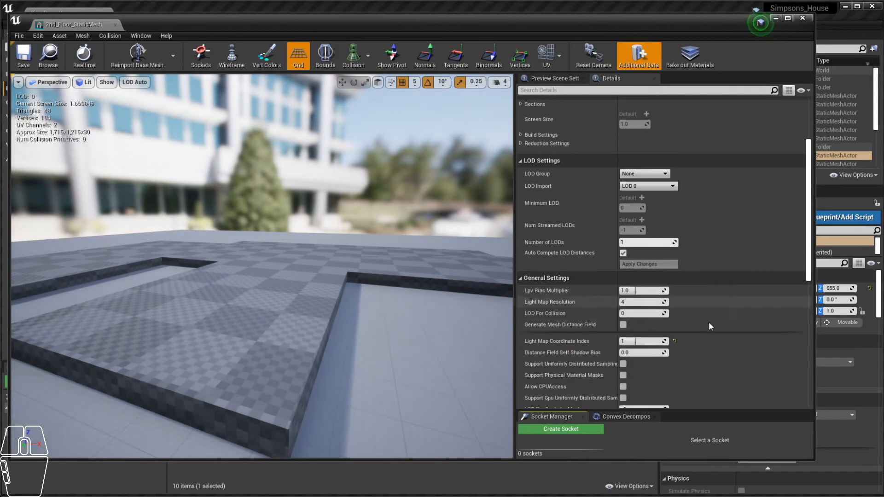
left_click(802, 18)
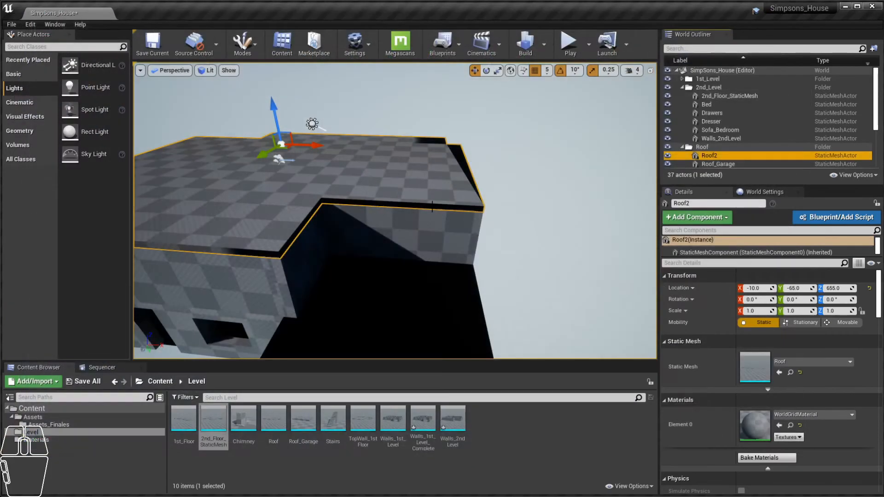
- Open the Chimney static mesh, check its lightmap resolution and coordinate index, and close its editor
left_click(257, 418)
double_click(256, 418)
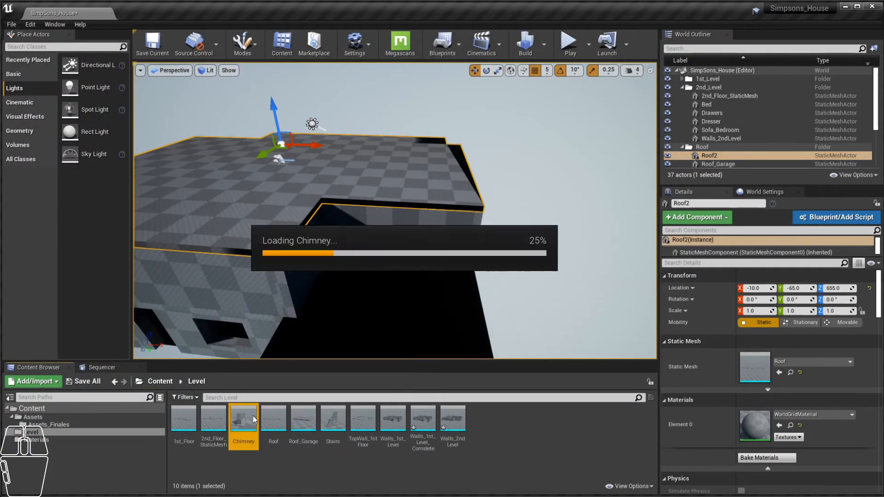
scroll(710, 329, "down", 5)
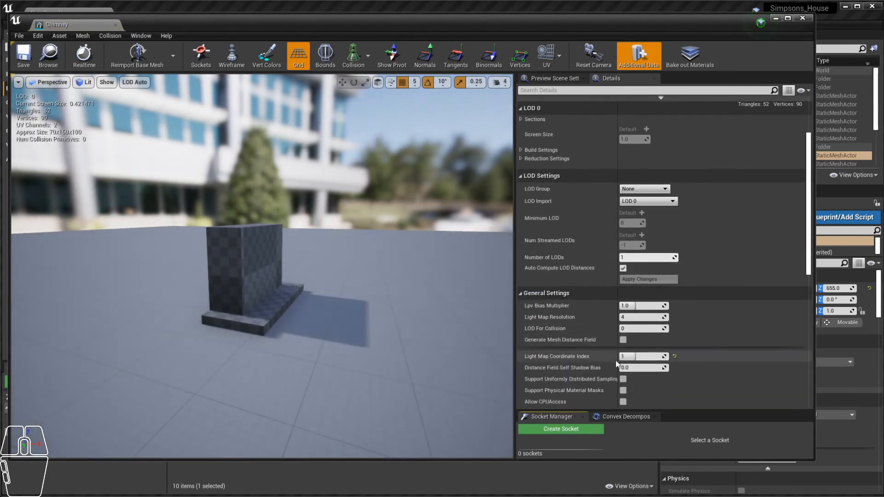
left_click(802, 18)
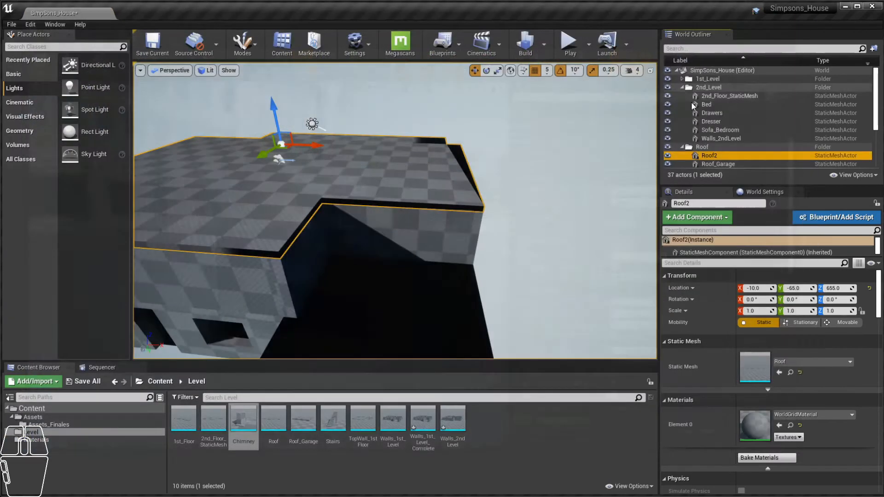
- Open the Roof static mesh, check its lightmap resolution and coordinate index in the general settings, and close its editor
double_click(273, 419)
scroll(661, 310, "down", 2)
scroll(678, 299, "down", 4)
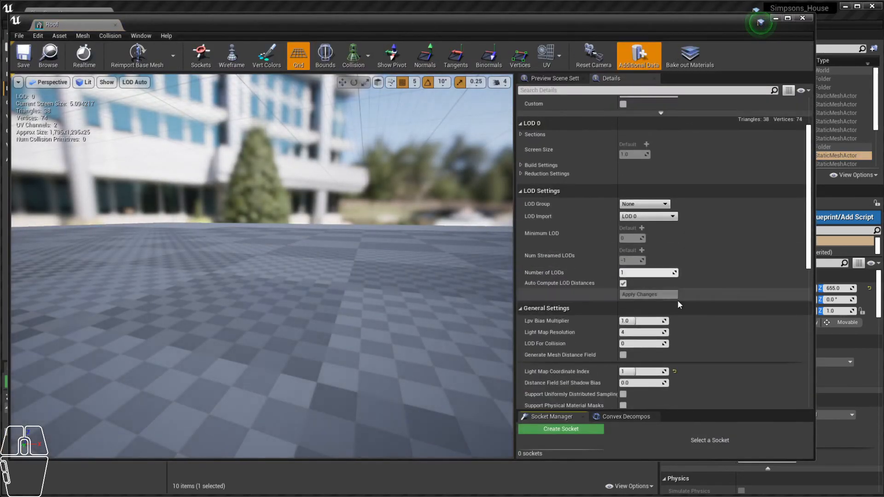
scroll(343, 321, "down", 3)
scroll(342, 320, "down", 2)
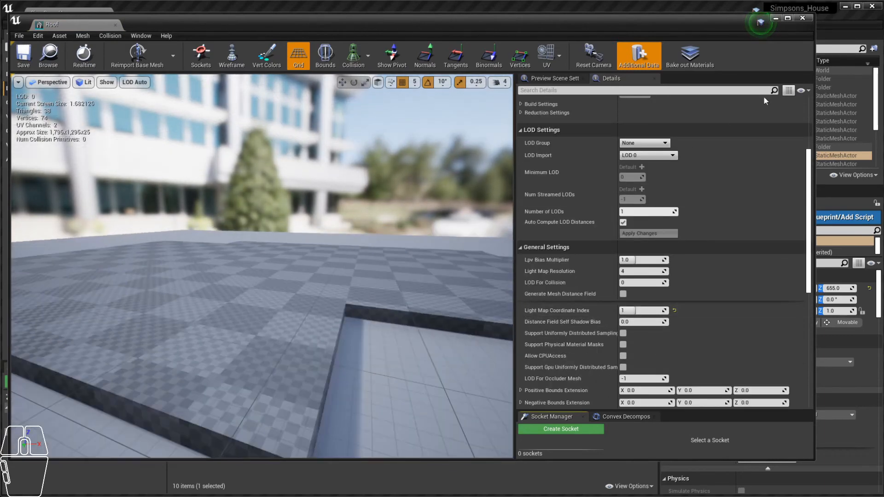
left_click(802, 18)
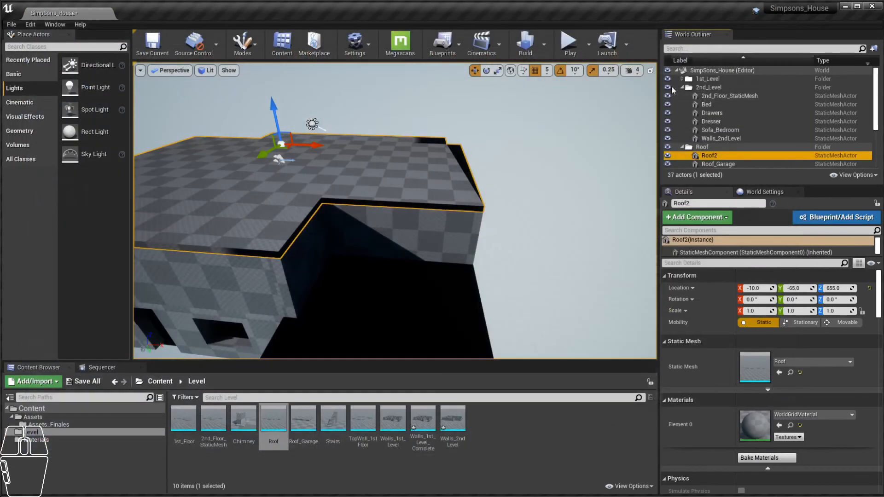
- Open the Roof_Garage static mesh and examine its shape, lightmap settings and UV Channel 1 layout
double_click(304, 418)
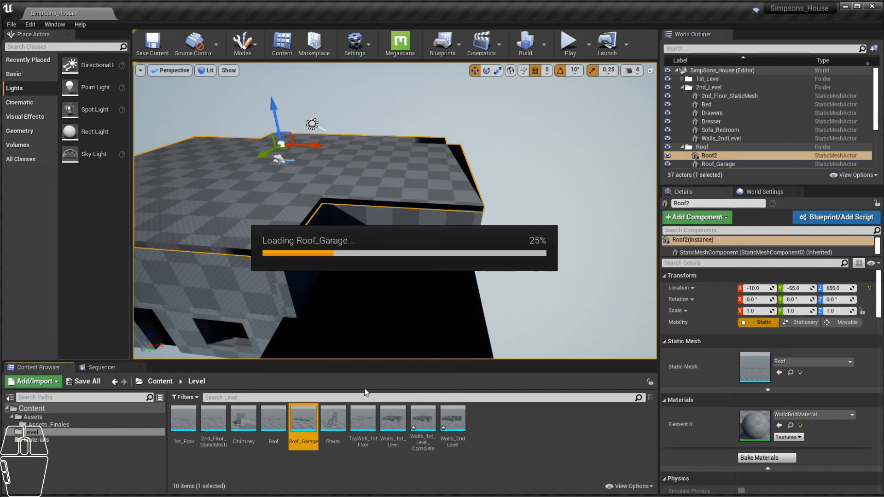
scroll(666, 319, "down", 8)
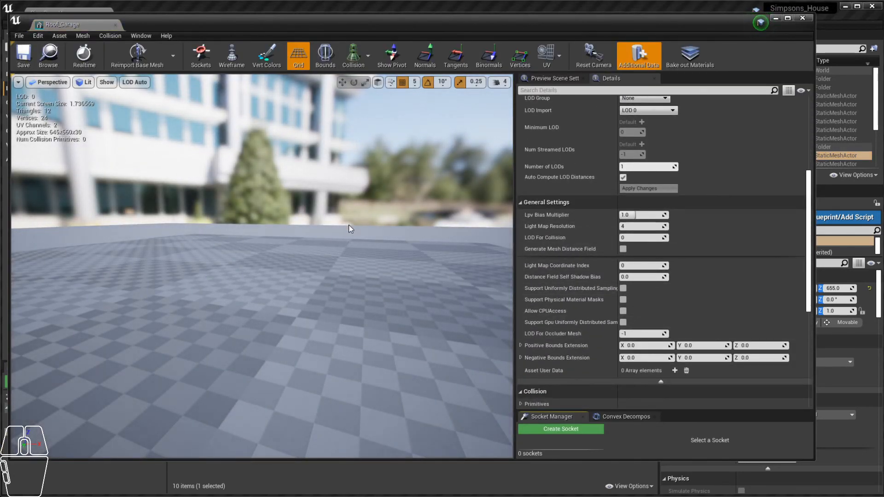
scroll(330, 239, "down", 3)
scroll(319, 232, "up", 2)
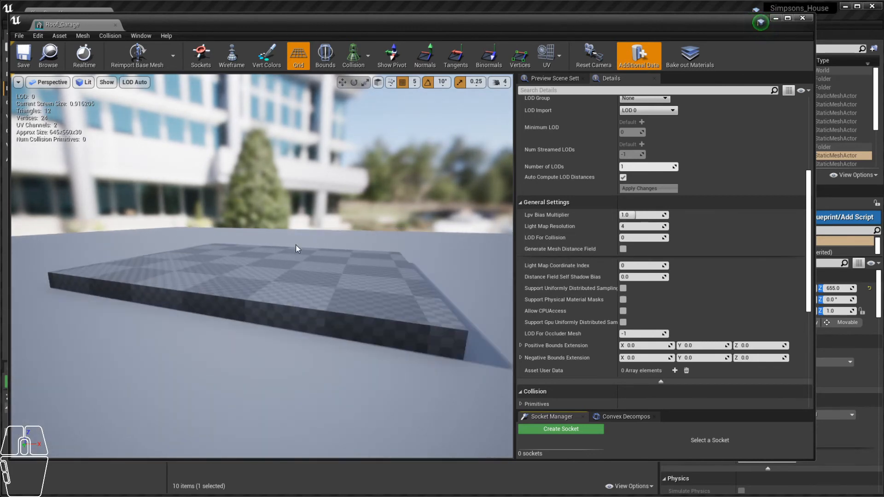
left_click_drag(329, 257, 329, 296, "alt")
scroll(313, 269, "down", 3, "alt")
scroll(330, 297, "up", 4, "alt")
right_click_drag(325, 247, 304, 247, "alt")
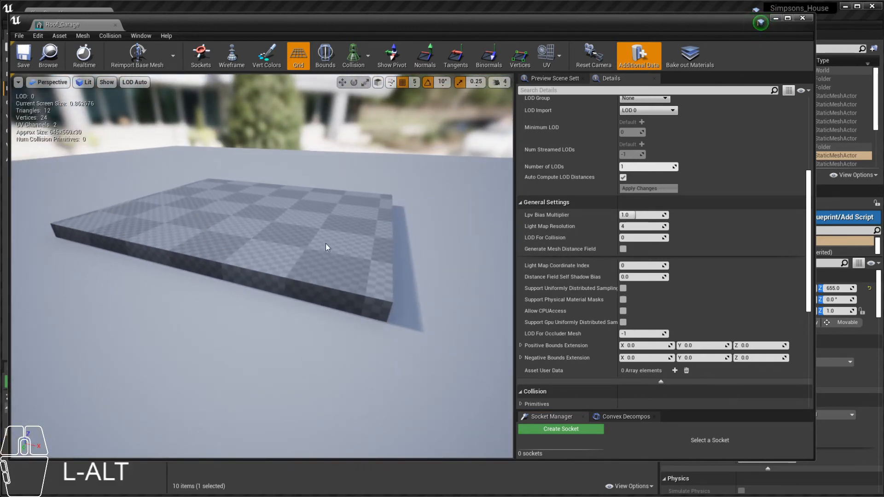
left_click_drag(325, 247, 323, 248, "alt")
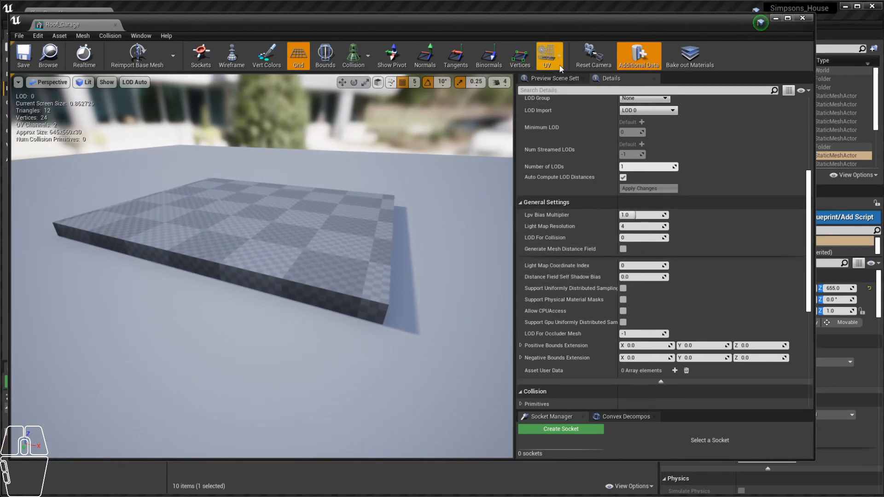
left_click(547, 55)
left_click(561, 99)
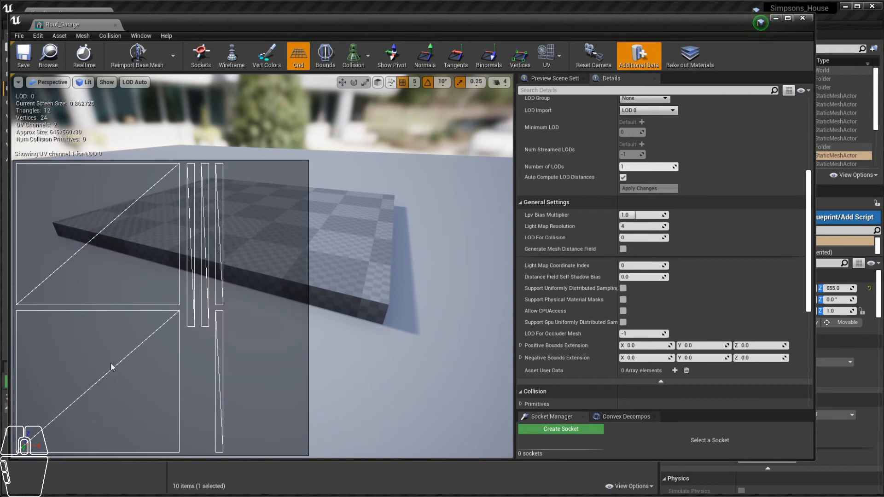
left_click(546, 56)
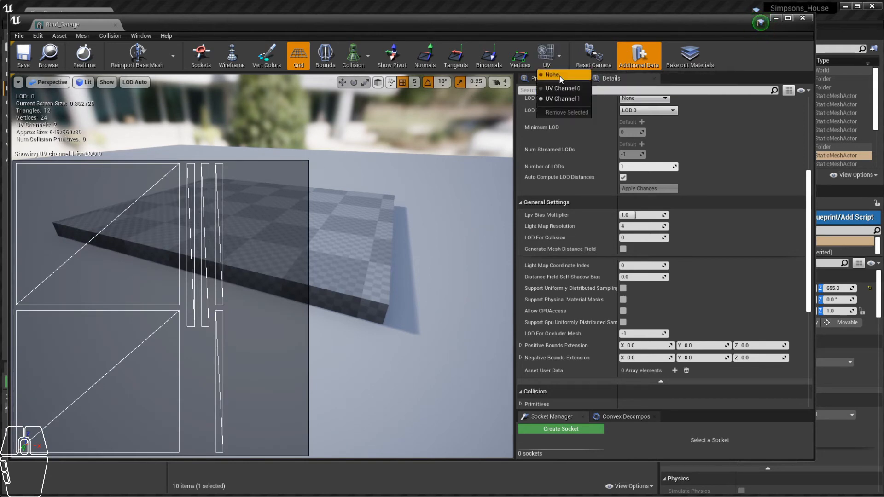
- Set the Roof_Garage mesh's Light Map Coordinate Index to 1 and close its editor
left_click(654, 266)
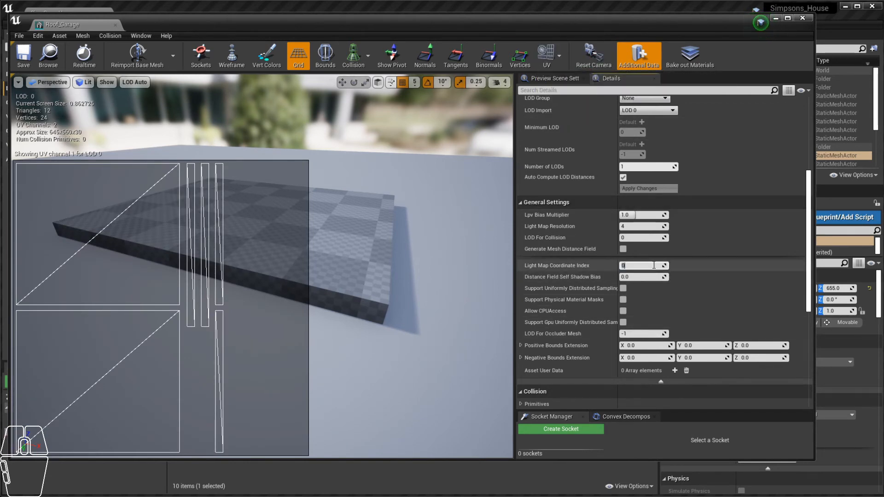
type("1")
key("Return")
left_click(803, 18)
- Open the Stairs static mesh, check its lightmap resolution and coordinate index, and close its editor
left_click(331, 423)
double_click(332, 423)
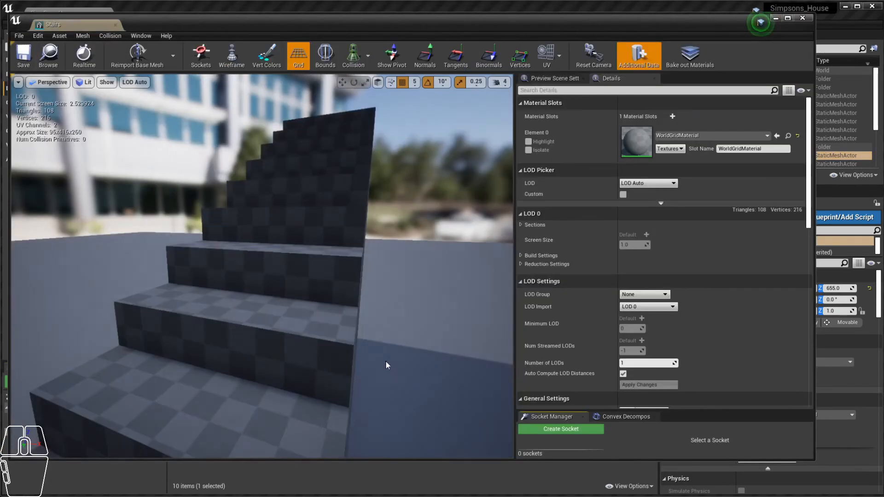
scroll(701, 223, "down", 3)
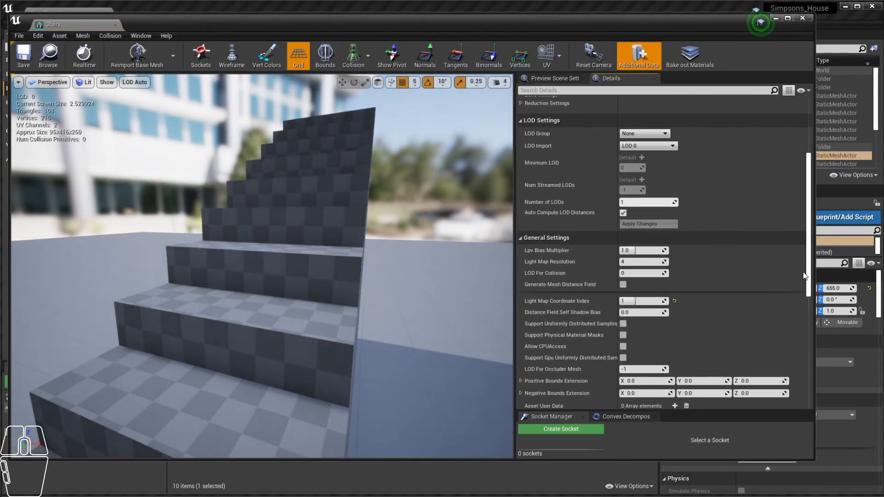
left_click(803, 18)
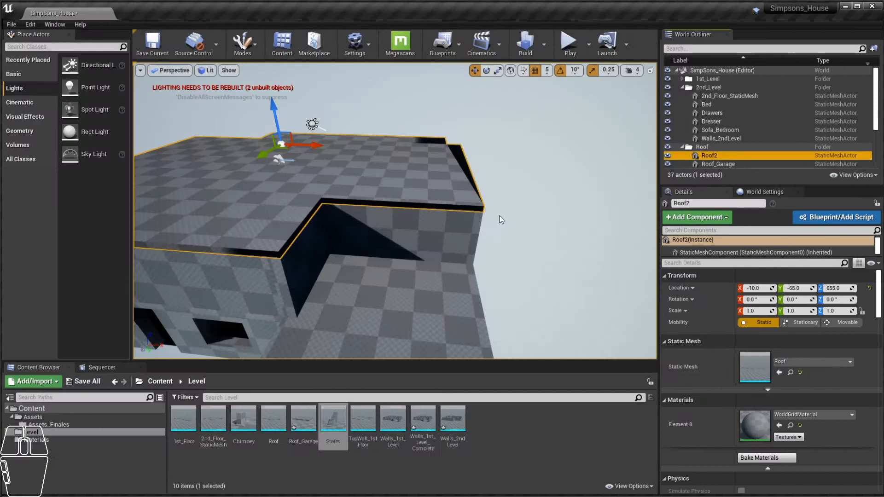
- Check the UV channels and lightmap settings of Walls_1st_Level_Complete, reset its Light Map Resolution to the default 4, and close its editor
left_click(363, 418)
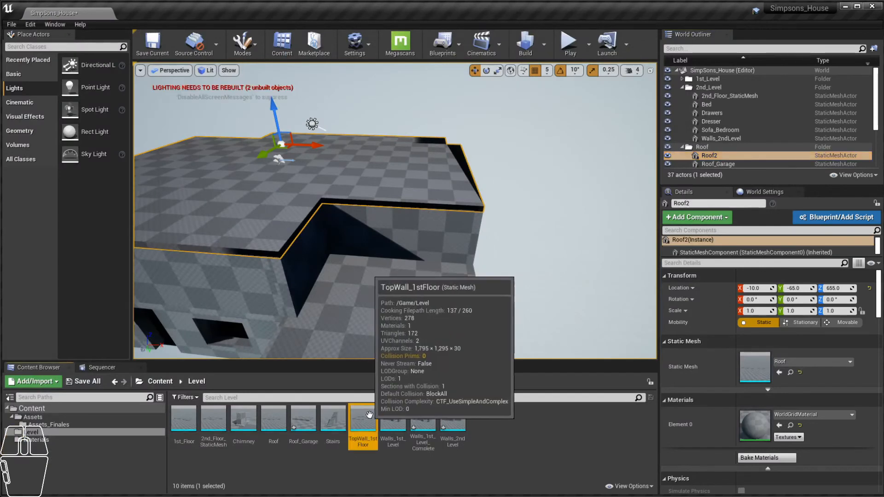
left_click(392, 419)
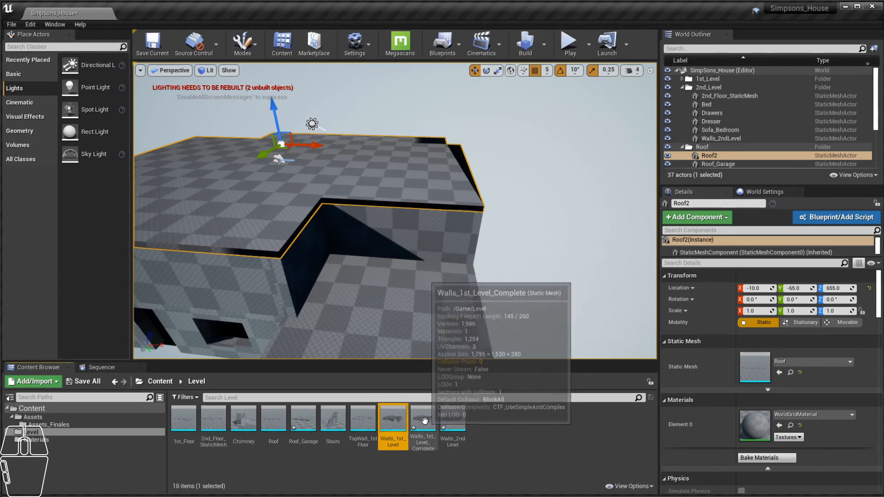
left_click(422, 417)
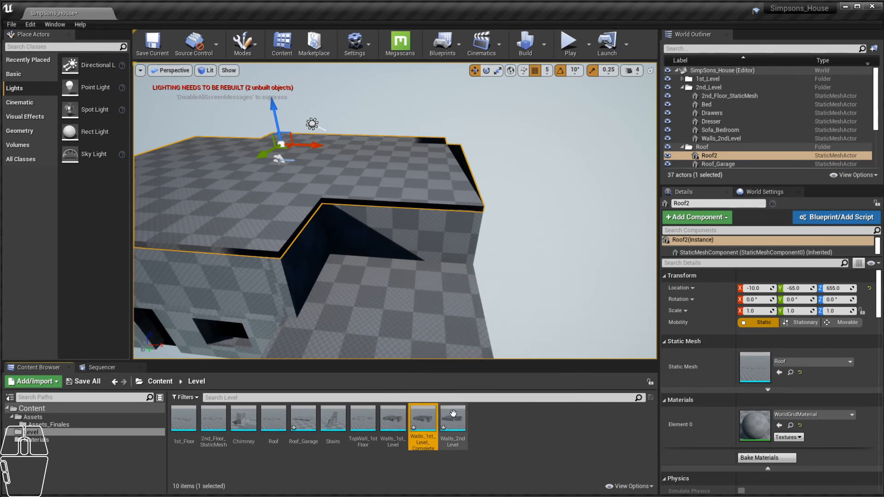
double_click(422, 418)
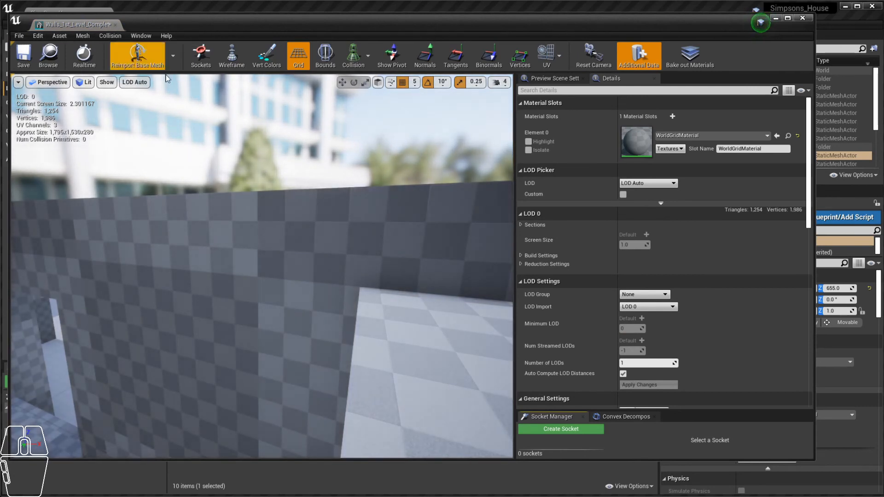
left_click_drag(808, 162, 819, 252)
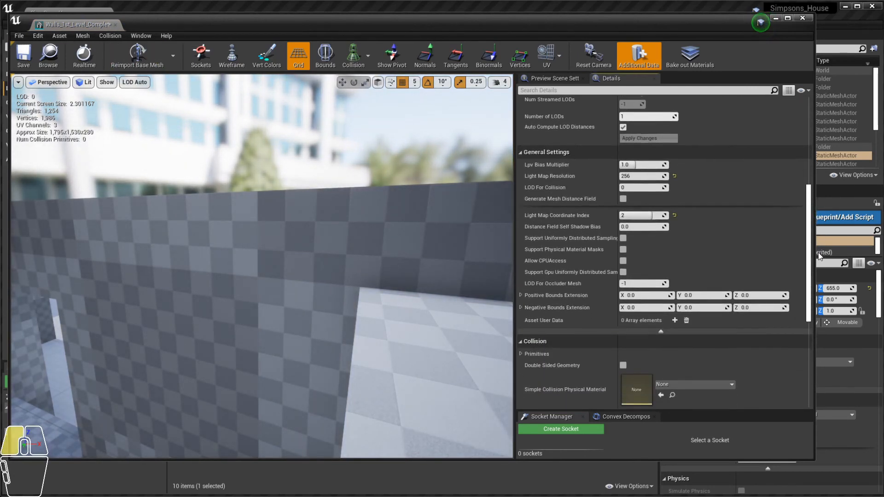
left_click(555, 58)
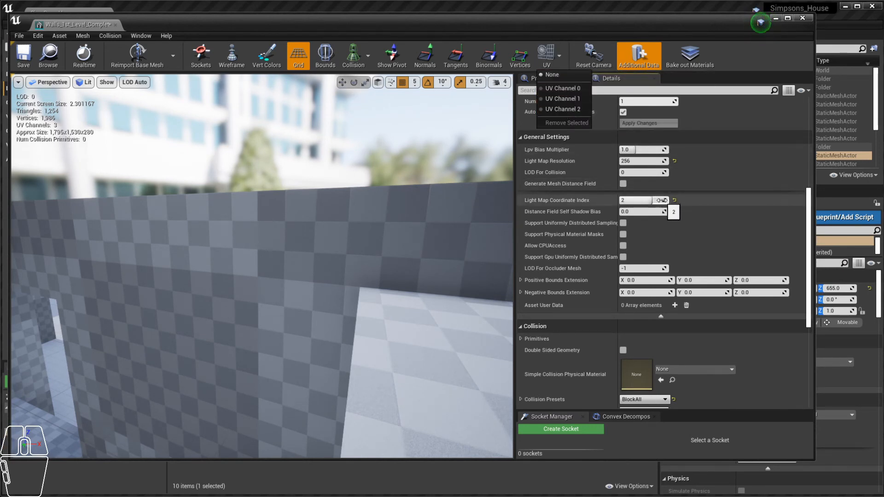
mouse_move(310, 186)
left_mouse_down()
mouse_move(312, 207)
mouse_move(311, 186)
left_mouse_up()
left_click_drag(262, 267, 350, 271, "alt")
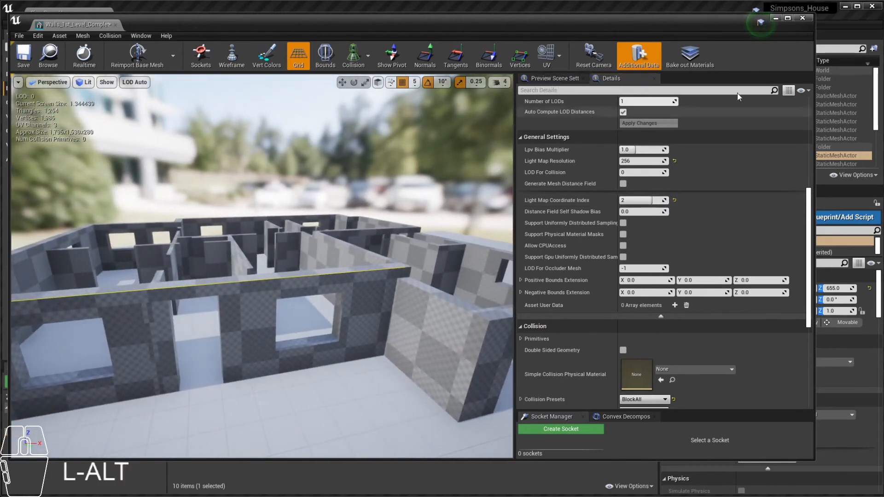
left_click(674, 160)
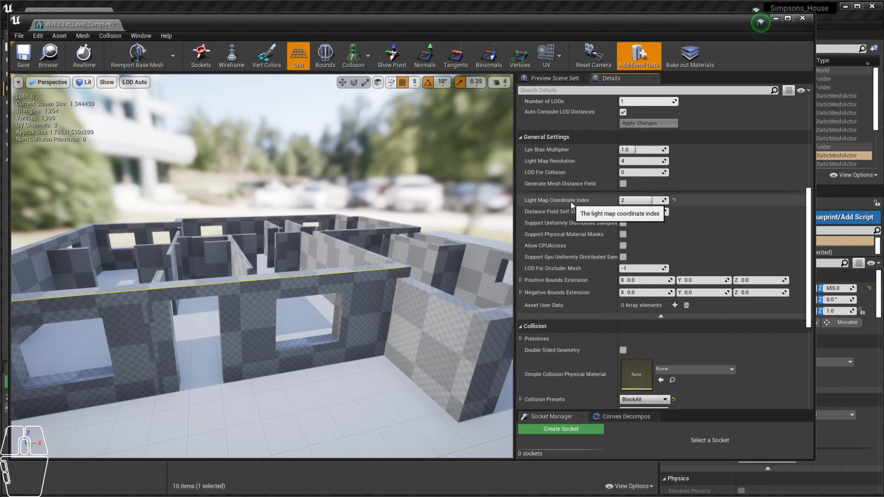
left_click(802, 18)
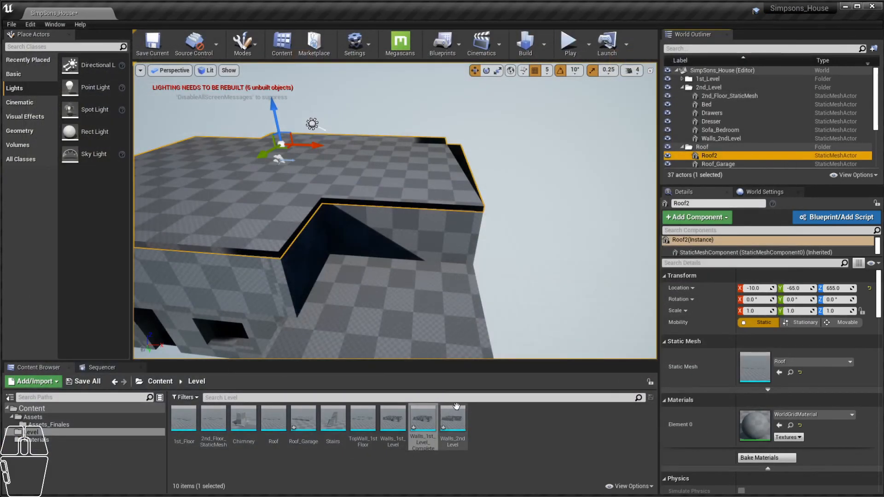
- Reset the Walls_2ndLevel mesh's Light Map Resolution to the default 4 and close its editor
left_click(453, 419)
double_click(453, 419)
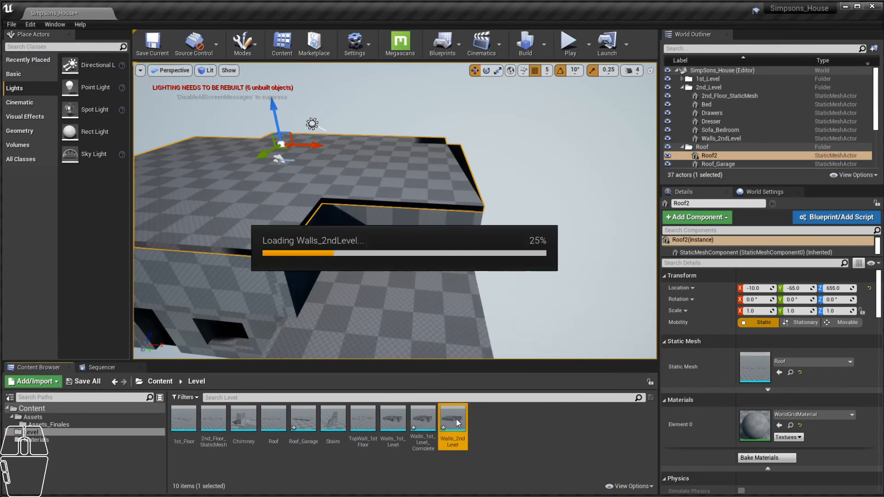
scroll(772, 263, "down", 5)
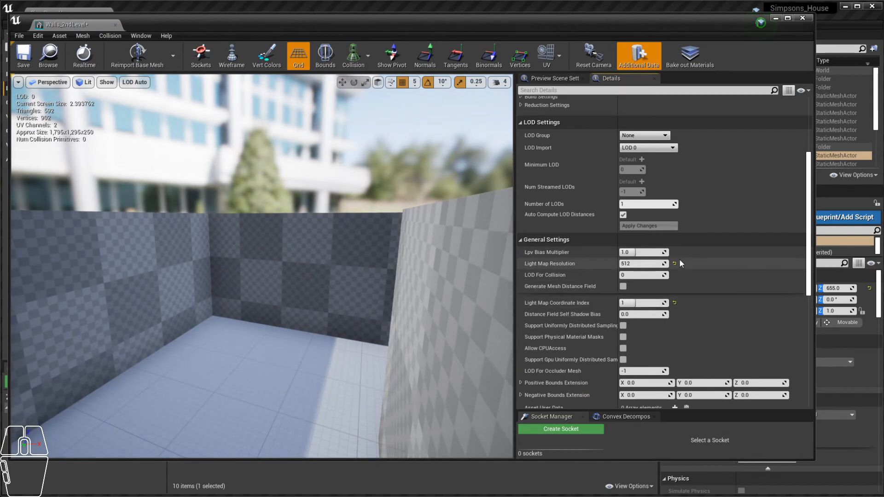
left_click(674, 263)
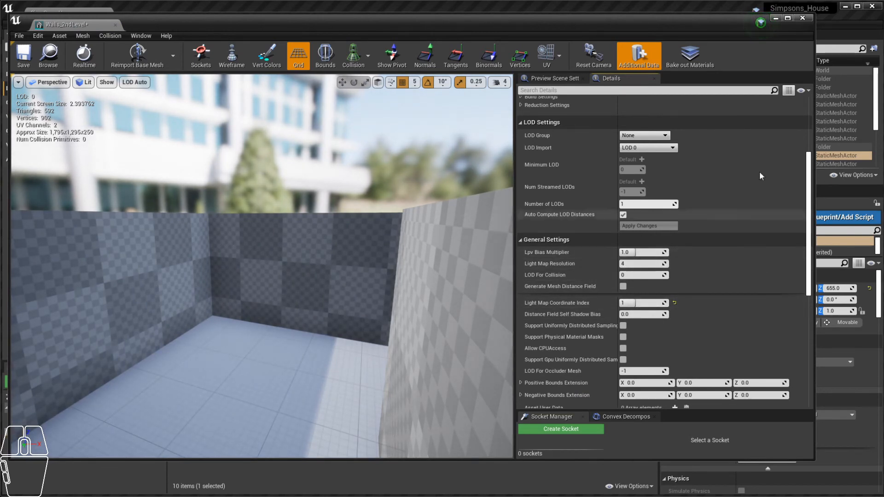
left_click(804, 20)
- View the whole house from the front and show the contents of the project's Assets folder
left_click_drag(286, 235, 304, 225, "alt")
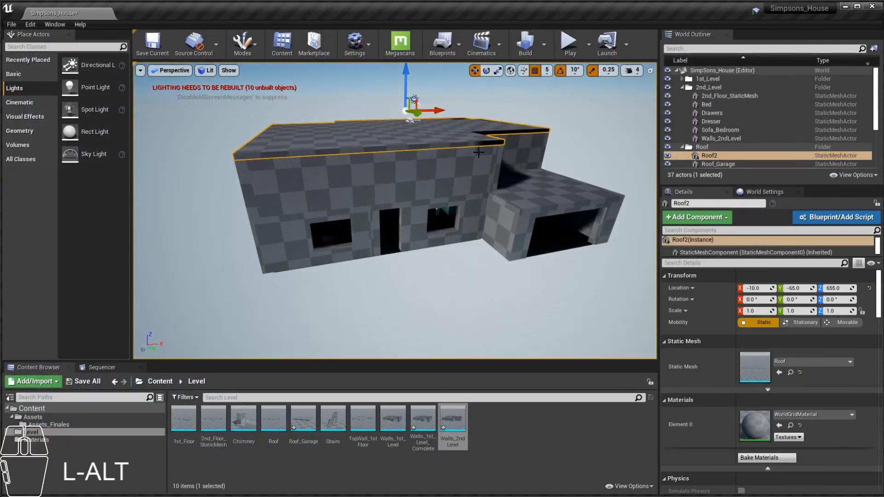
left_click(682, 147)
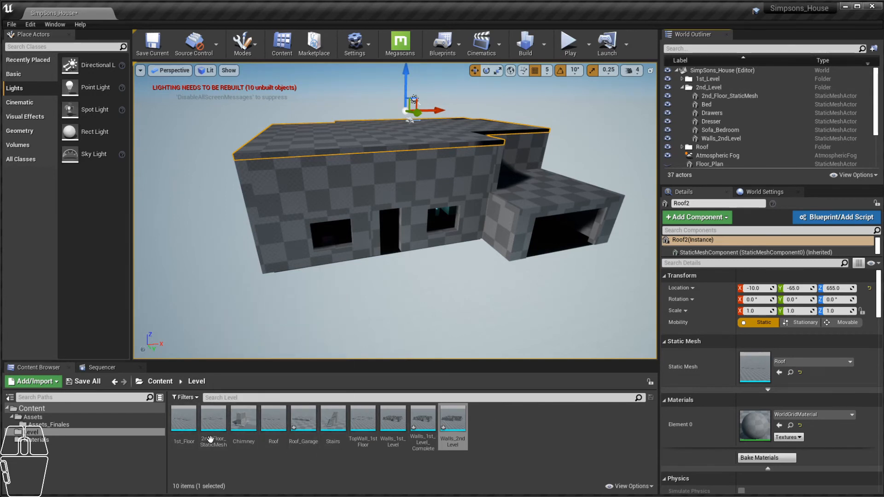
left_click(37, 418)
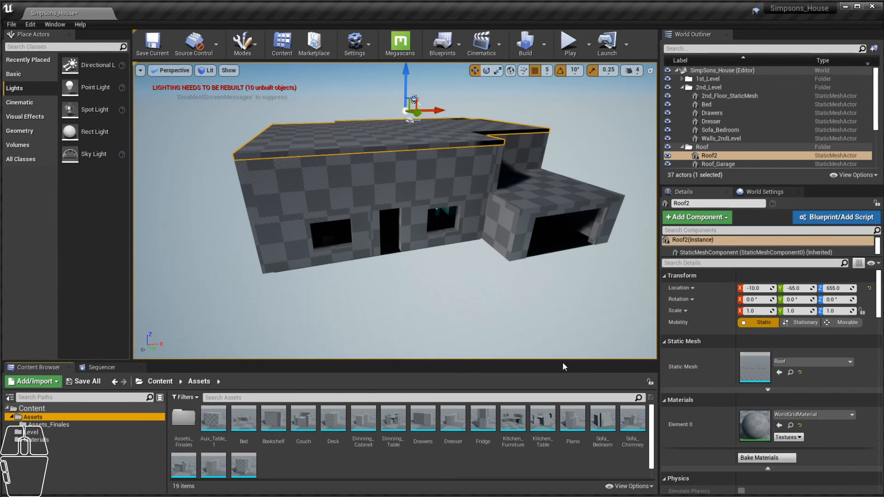
- Set the Aux_Table_1 mesh's Light Map Coordinate Index to 1, check its UV channel 1 layout, and close its editor
left_click_drag(562, 362, 547, 291)
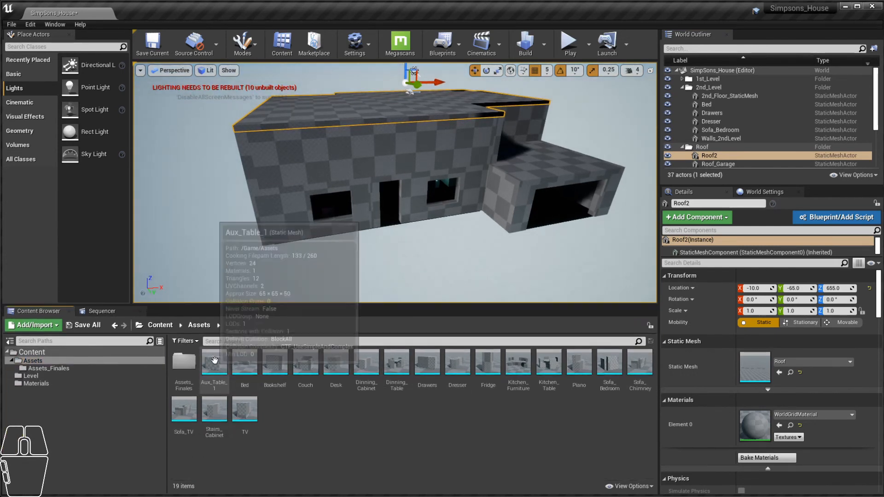
left_click(214, 360)
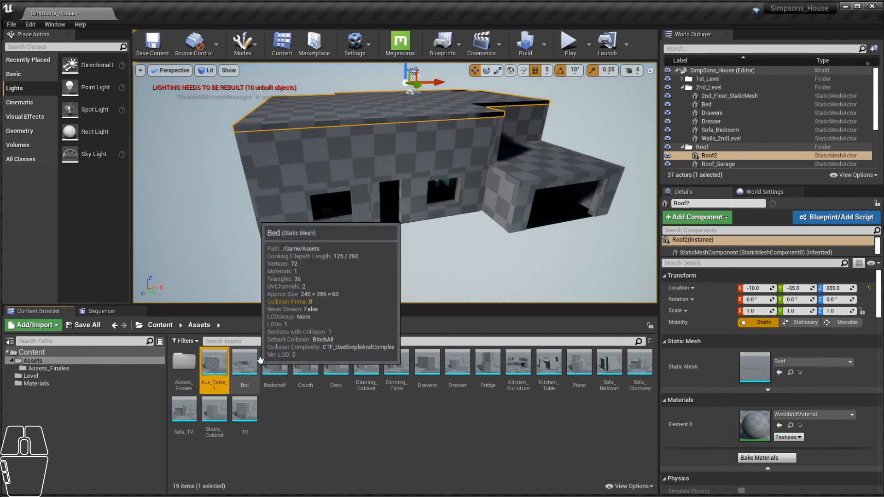
double_click(224, 362)
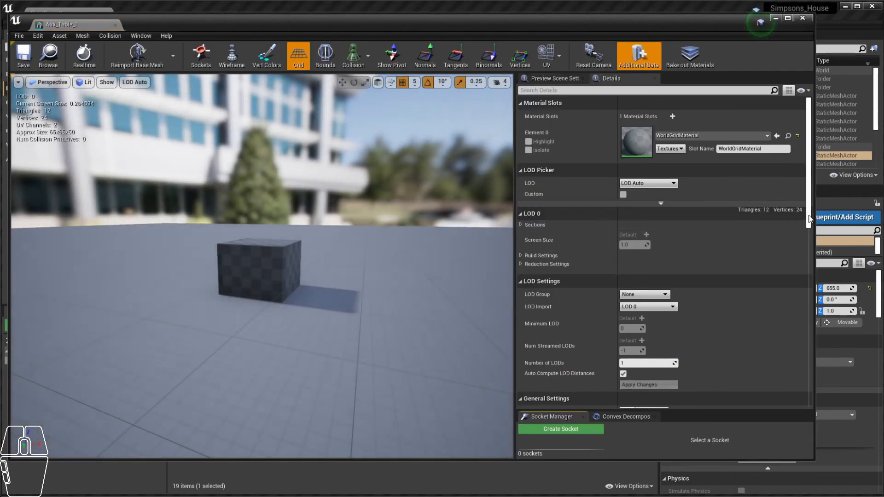
scroll(668, 258, "down", 10)
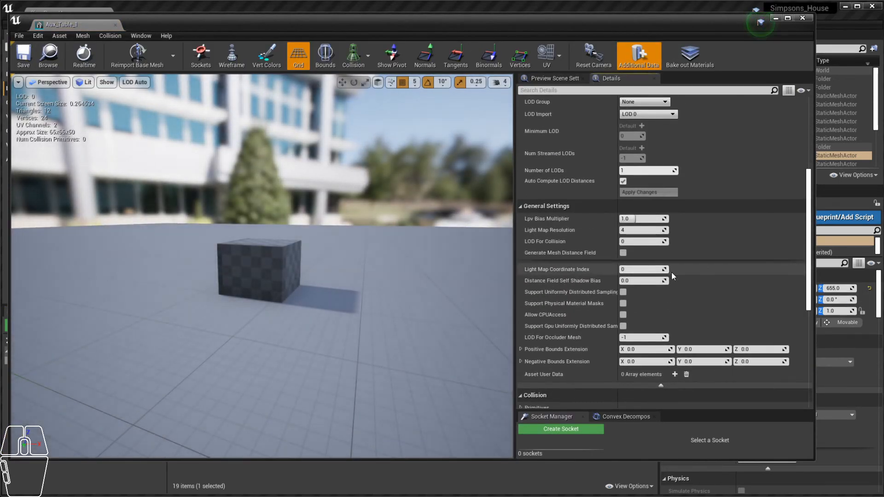
left_click_drag(658, 272, 670, 271)
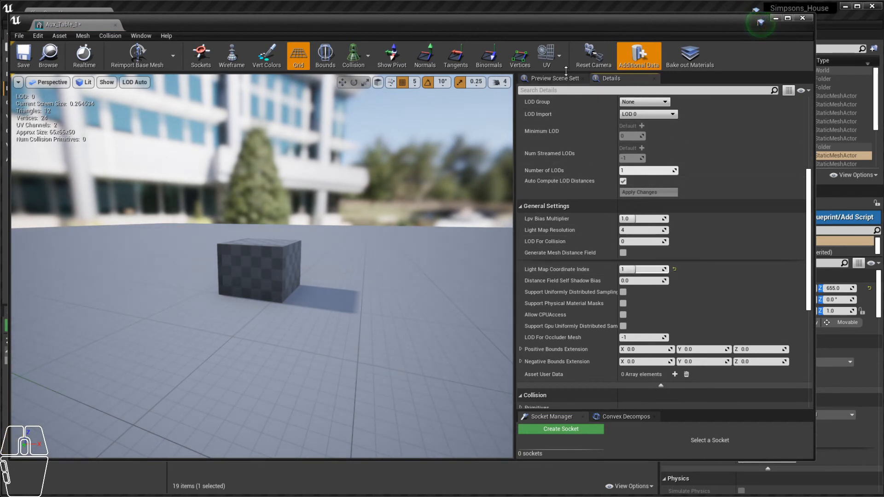
left_click(548, 54)
left_click(557, 99)
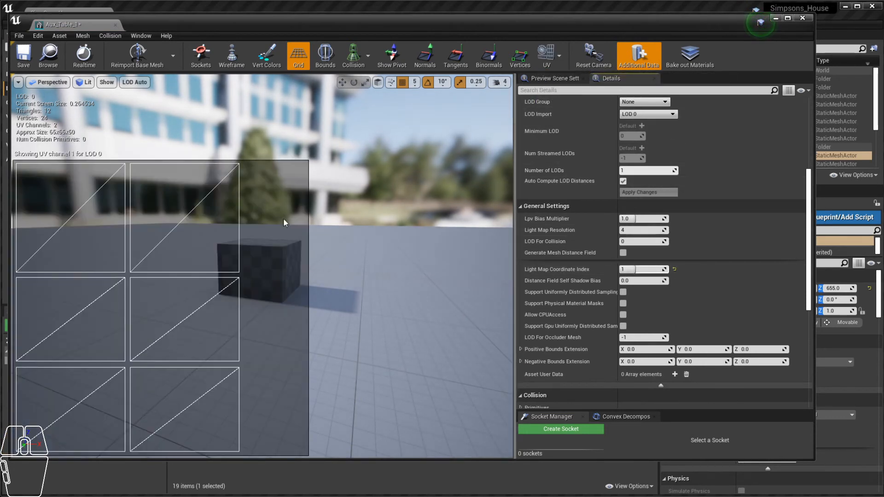
left_click(802, 18)
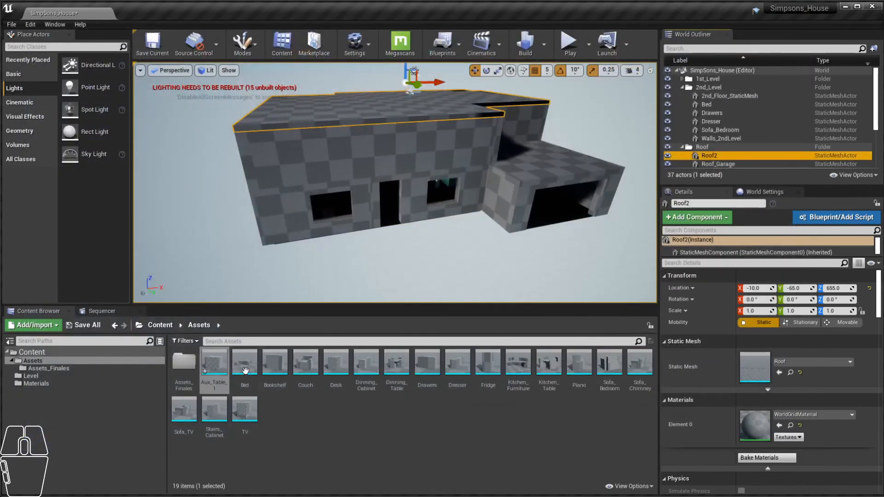
- Set the Light Map Coordinate Index of the Bed static mesh to 1 and close its editor
double_click(240, 366)
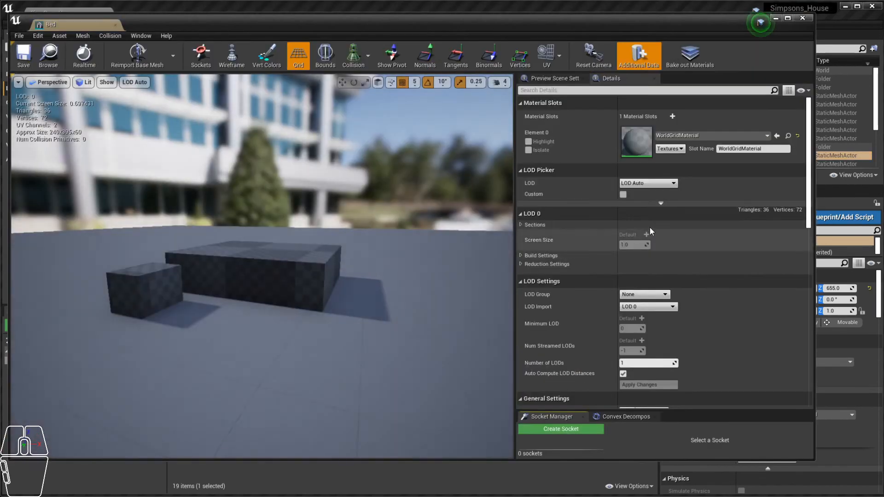
scroll(725, 273, "down", 7)
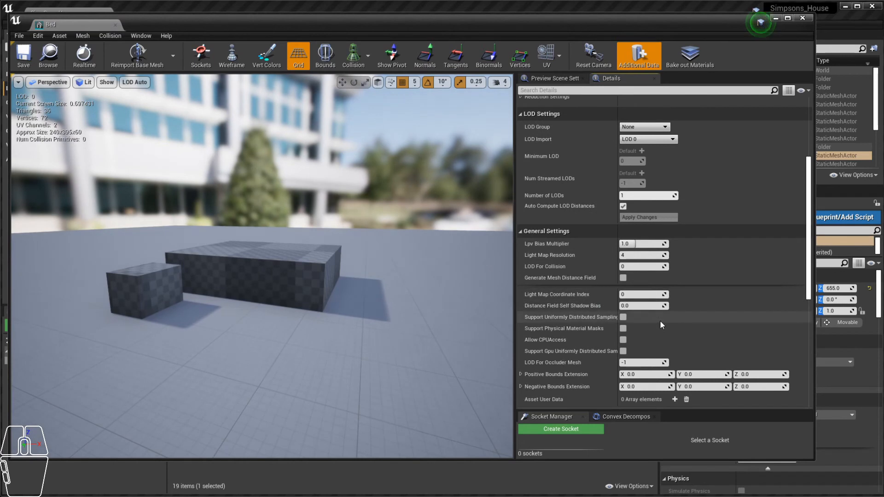
left_click(650, 295)
type("1")
key("Return")
left_click(802, 18)
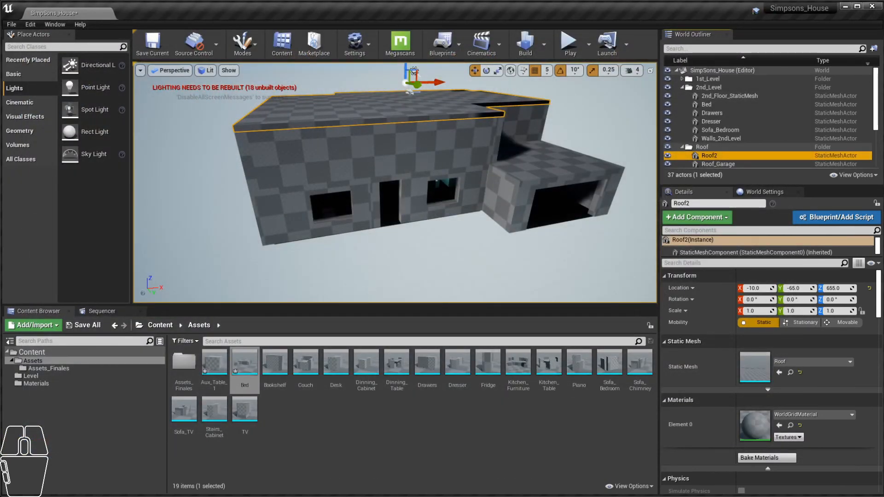
- Open the Bookshelf and Couch static meshes in the mesh editor
double_click(274, 363)
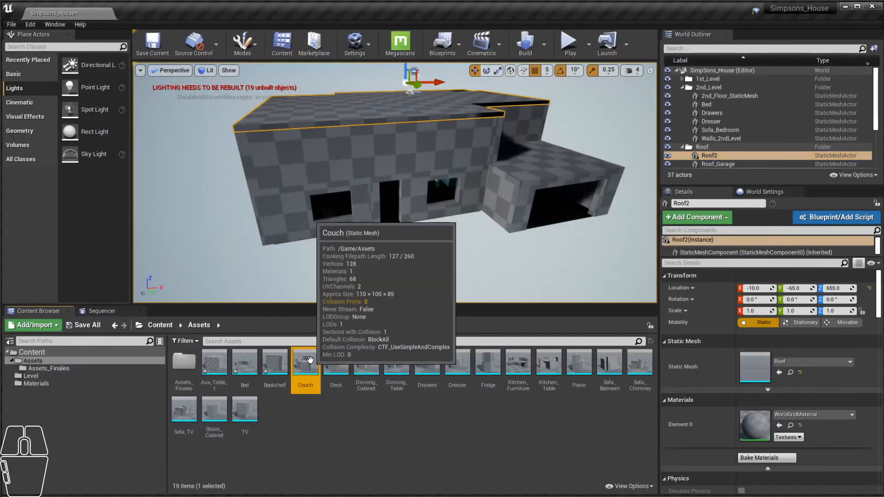
double_click(305, 364)
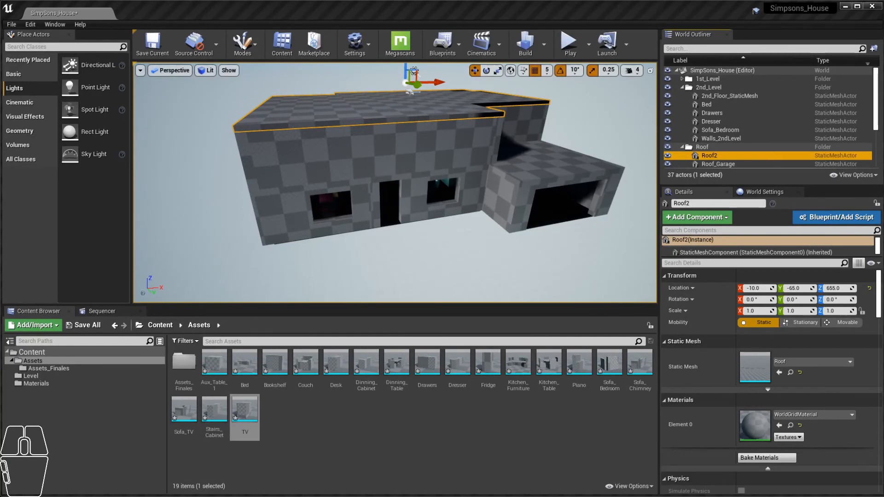
- Look through the project's Level and Assets folders, collapse the Assets subfolders, and return to the Content root
left_click_drag(313, 286, 289, 276, "alt")
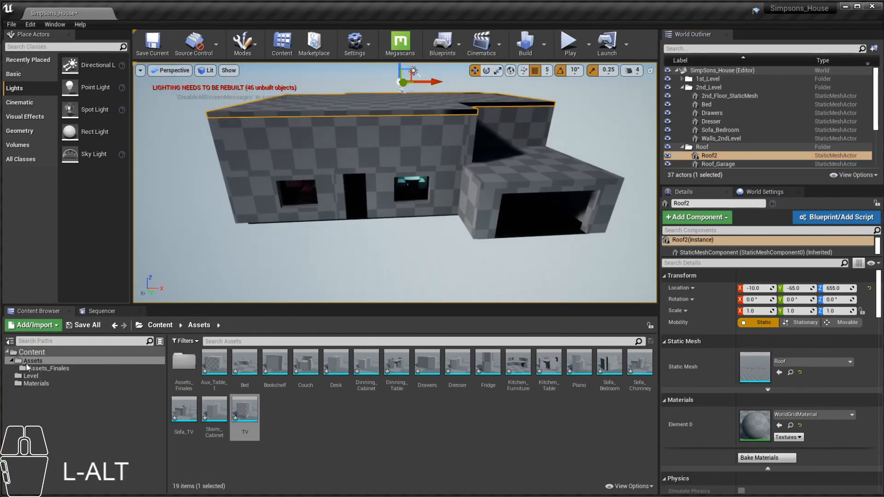
left_click(29, 375)
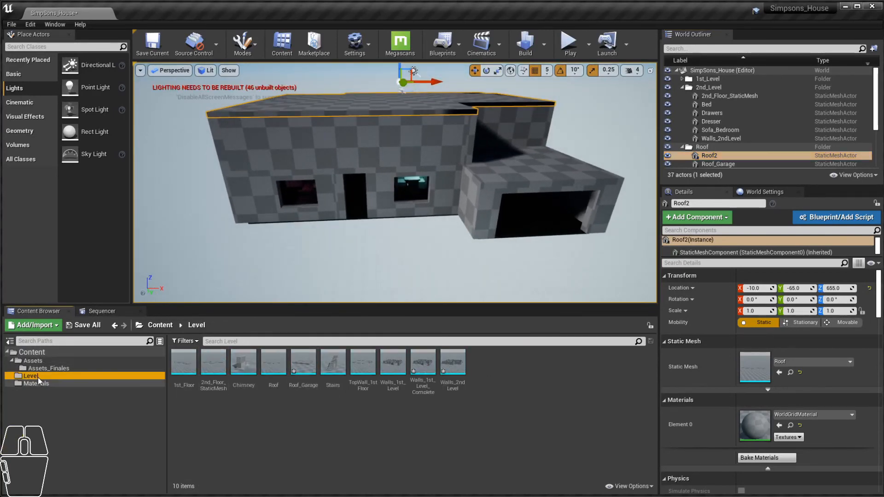
left_click(32, 360)
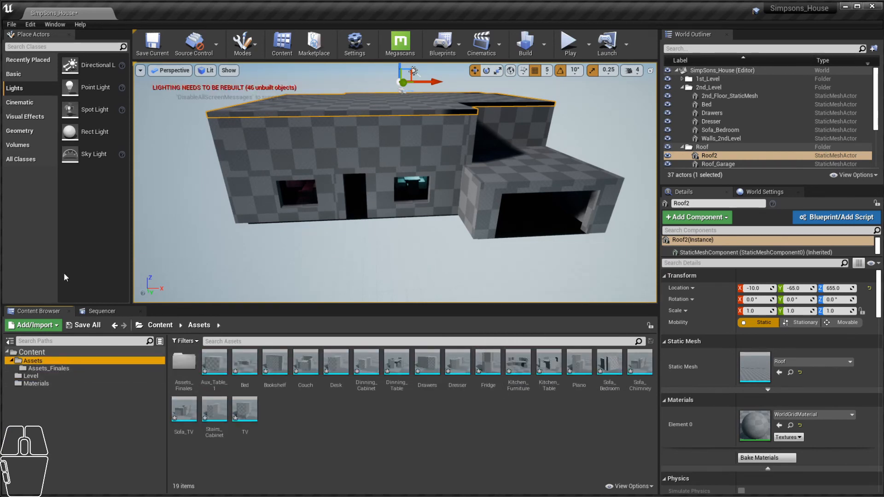
left_click(11, 361)
left_click(32, 351)
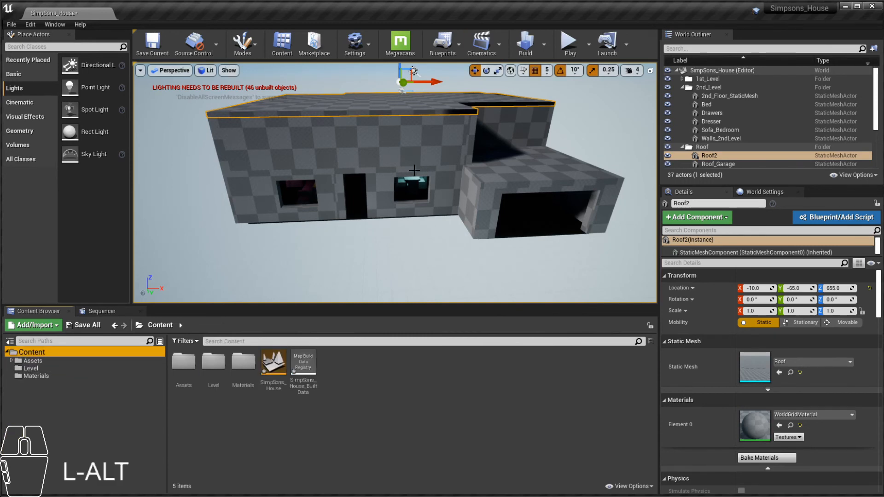
- Build only the lighting for the level and inspect the front of the house
right_click_drag(575, 156, 620, 140, "alt")
right_click_drag(335, 182, 416, 176, "alt")
left_click_drag(415, 175, 539, 106, "alt")
right_click_drag(539, 107, 529, 89, "alt")
left_click(543, 44)
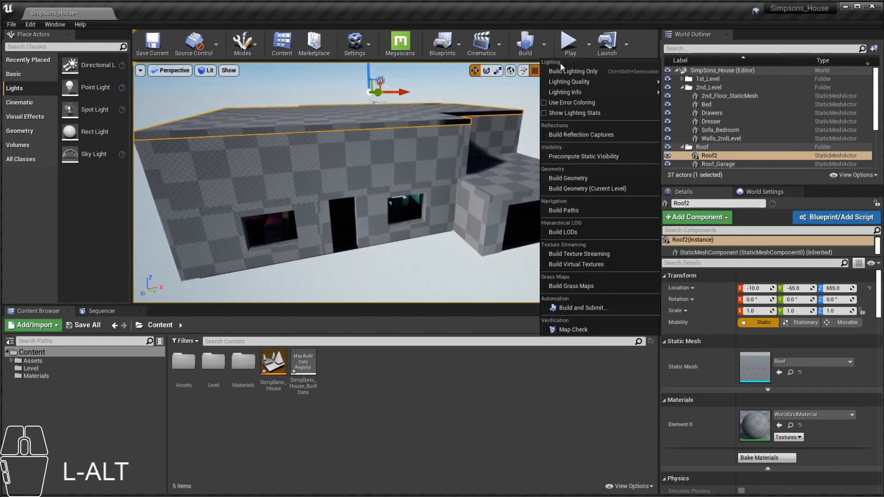
left_click(560, 74)
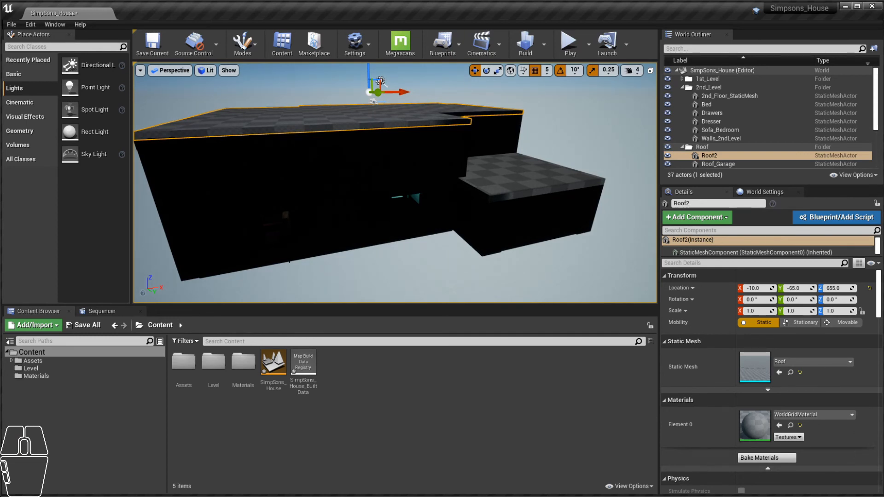
left_click_drag(379, 81, 378, 81, "alt")
left_click_drag(537, 136, 537, 136, "alt")
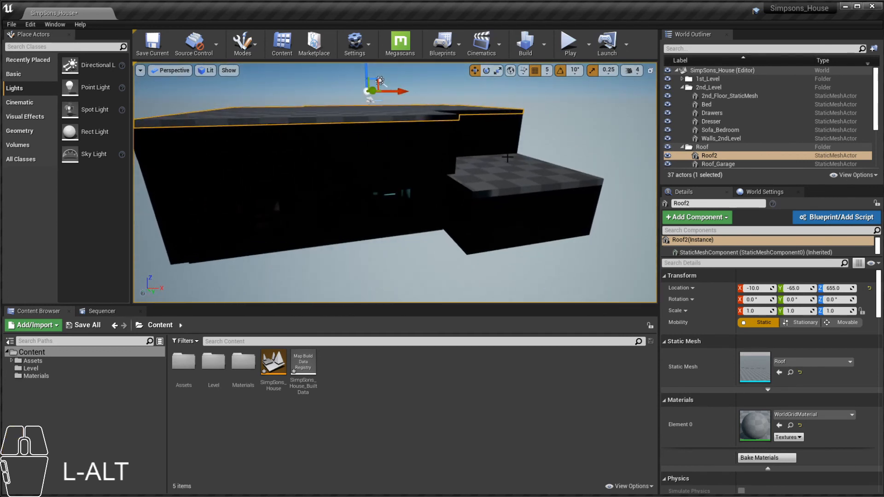
- Select all descendants of the 1st_Level, 2nd_Level and Roof folders after collapsing the expanded folders
left_click(681, 87)
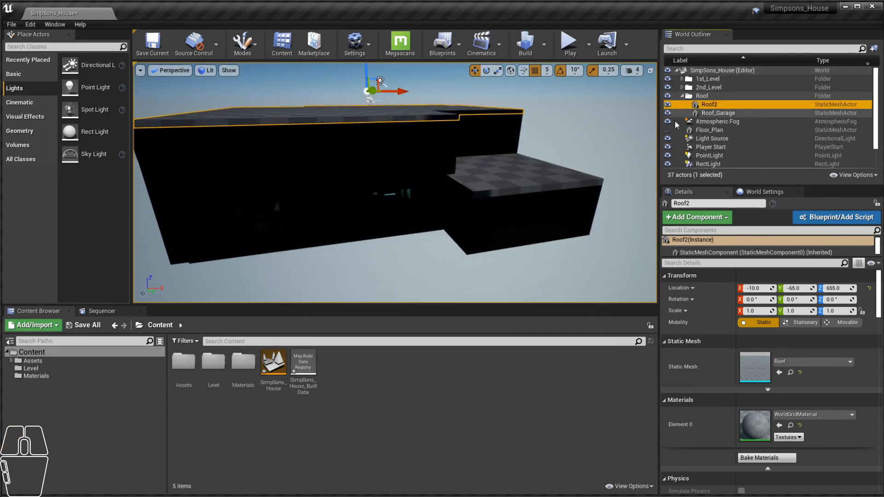
left_click(682, 96)
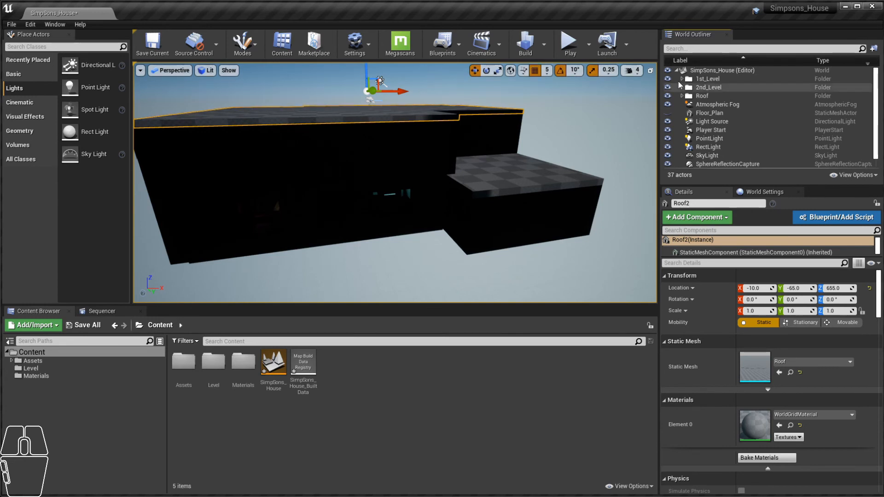
left_click(704, 80)
left_click(705, 97, "shift")
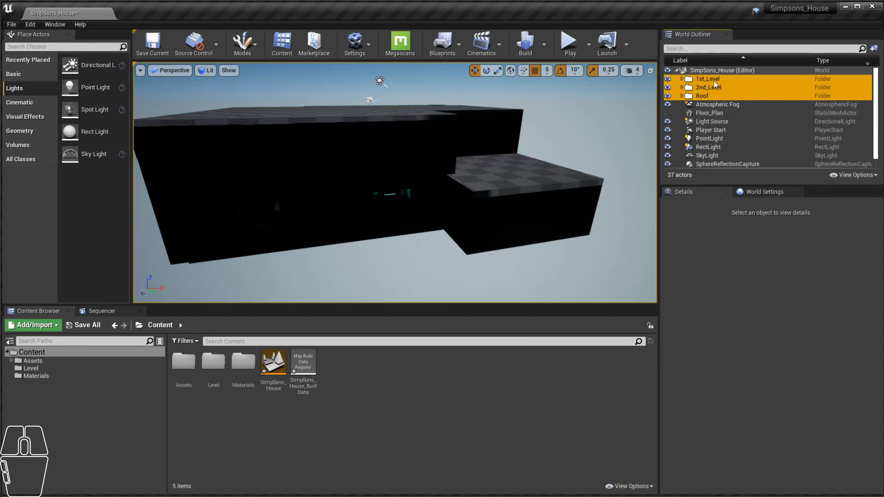
left_click(714, 79)
left_click(709, 96, "shift")
right_click(690, 82)
mouse_move(709, 84)
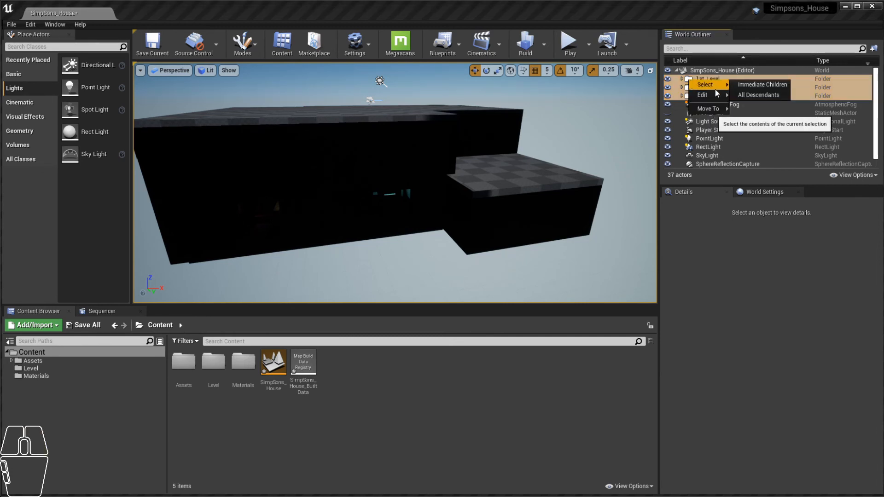
left_click(767, 96)
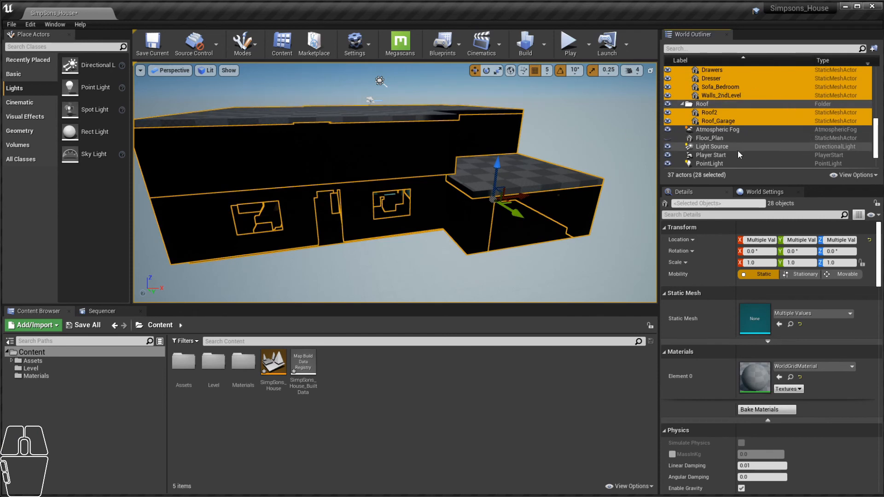
- Show the Lighting settings of the selected meshes and widen the property name column to read them
left_click_drag(879, 263, 878, 353)
scroll(772, 357, "up", 1)
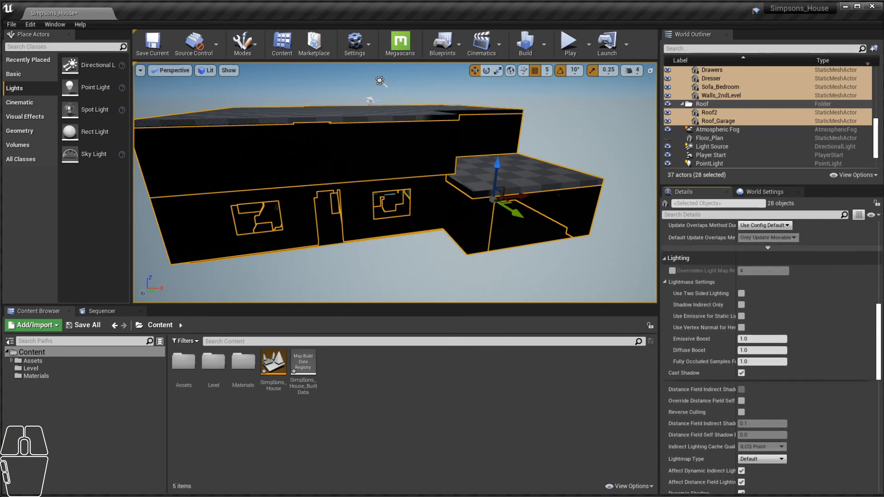
key("ctrl+alt+2")
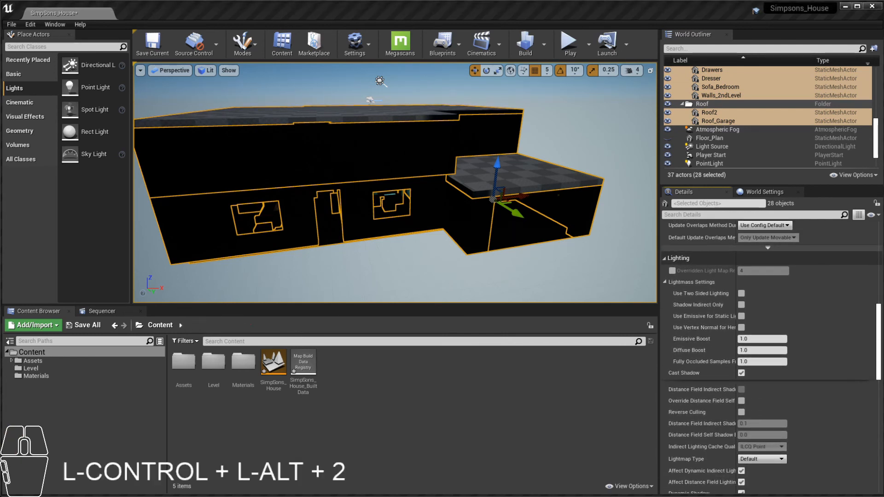
left_click(666, 259, "ctrl")
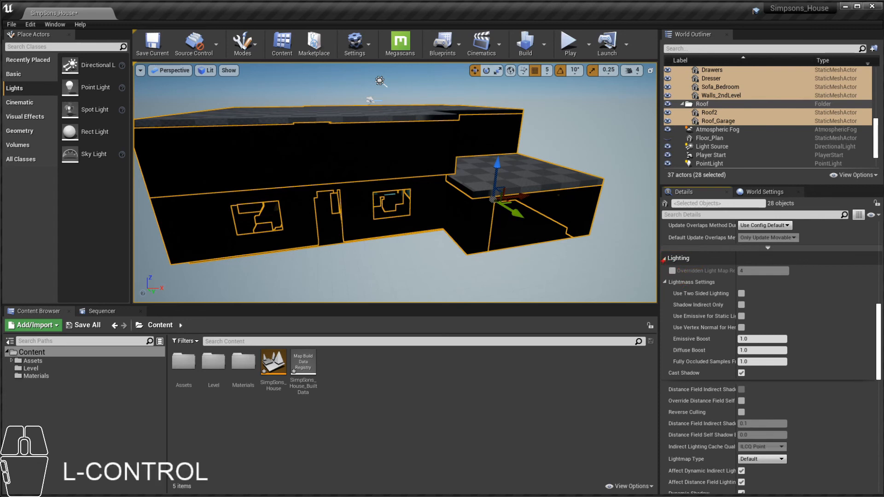
left_click_drag(673, 275, 806, 281, "ctrl")
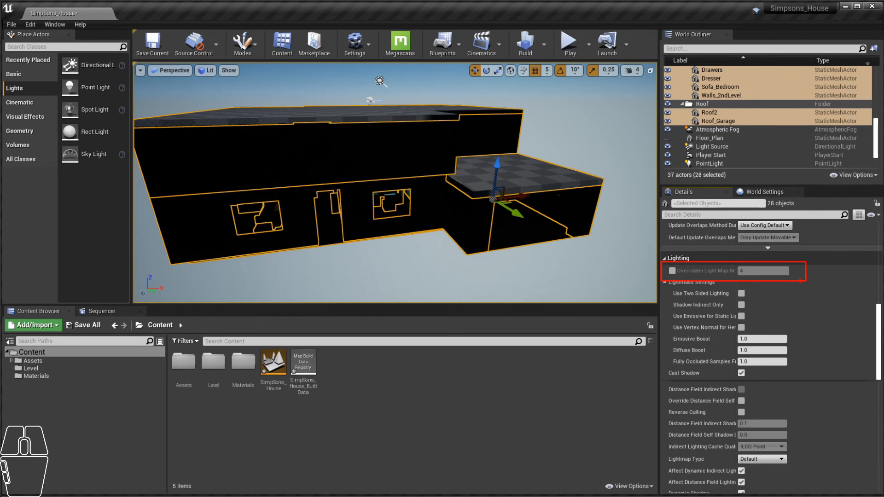
key("Escape")
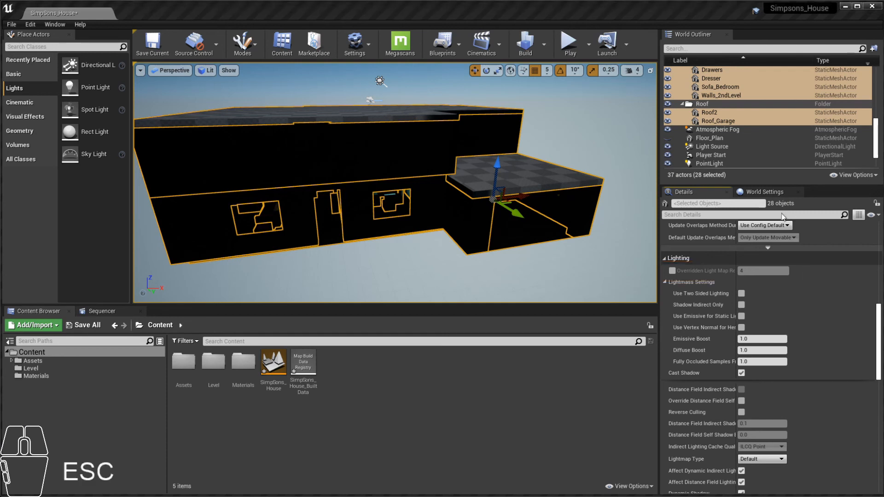
left_click(743, 282)
left_click_drag(735, 281, 751, 281)
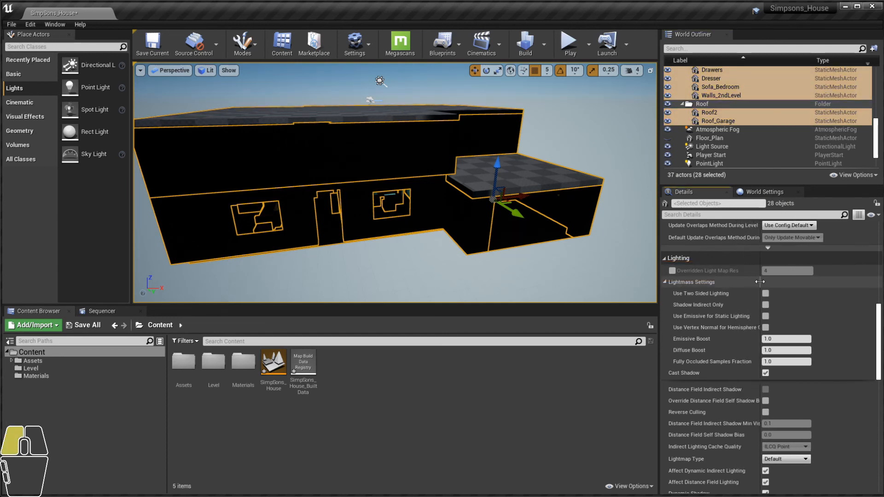
- Enable Overridden Light Map Res for all selected house meshes and set it to 512
left_click(673, 272)
left_click(776, 271)
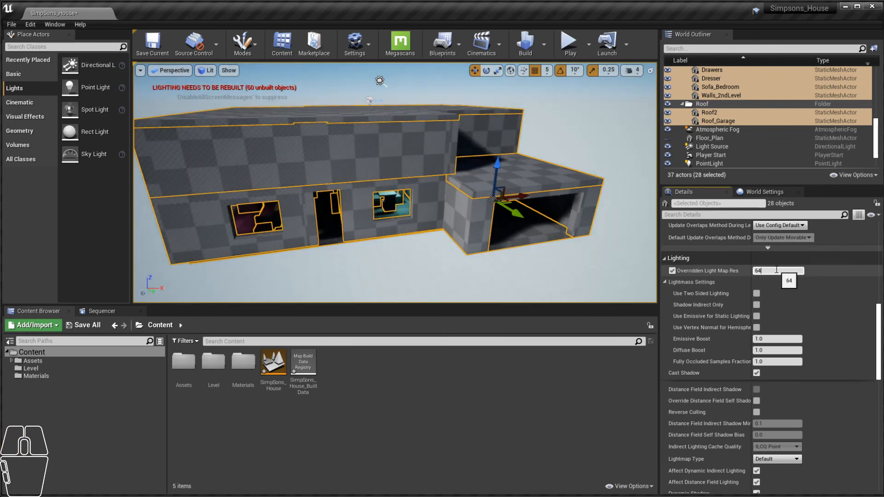
double_click(776, 270)
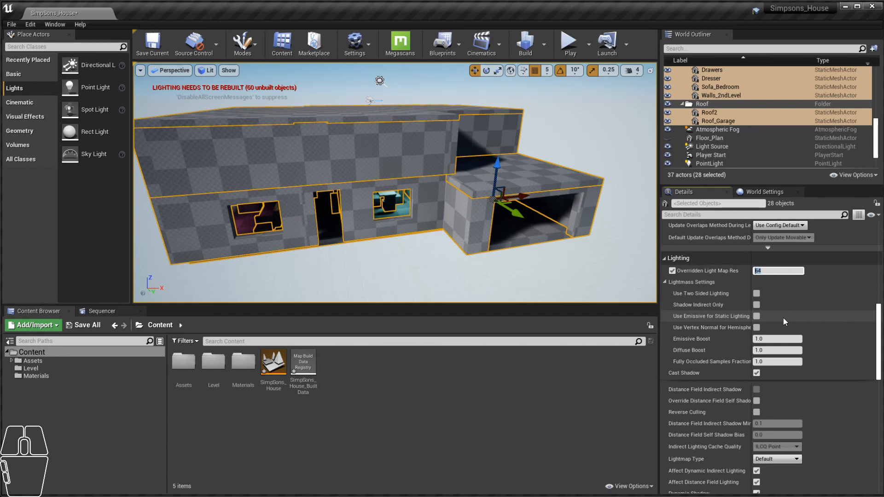
type("512")
key("Return")
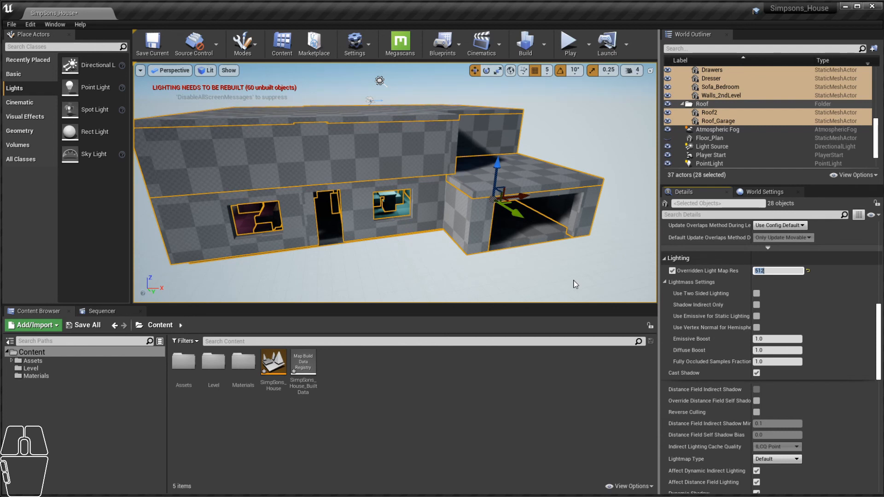
- Rebuild only the level's lighting with the overridden lightmap resolution and deselect all actors
left_click(544, 44)
left_click(576, 72)
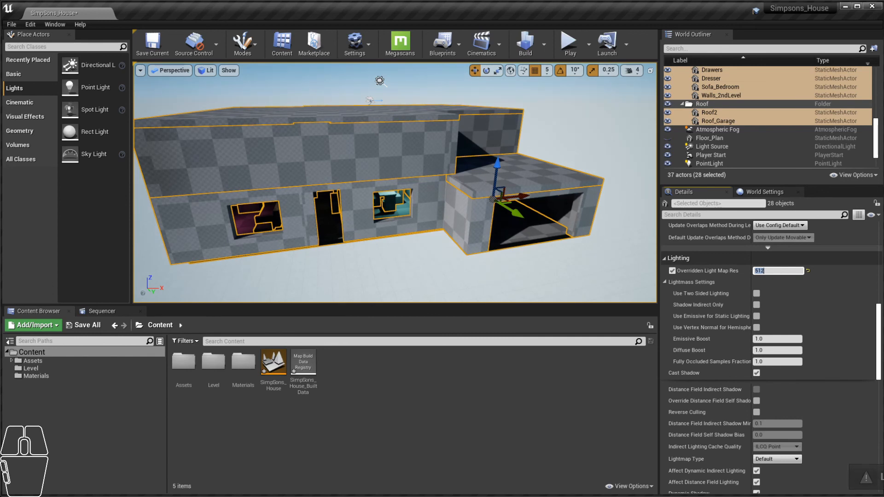
left_click(597, 124)
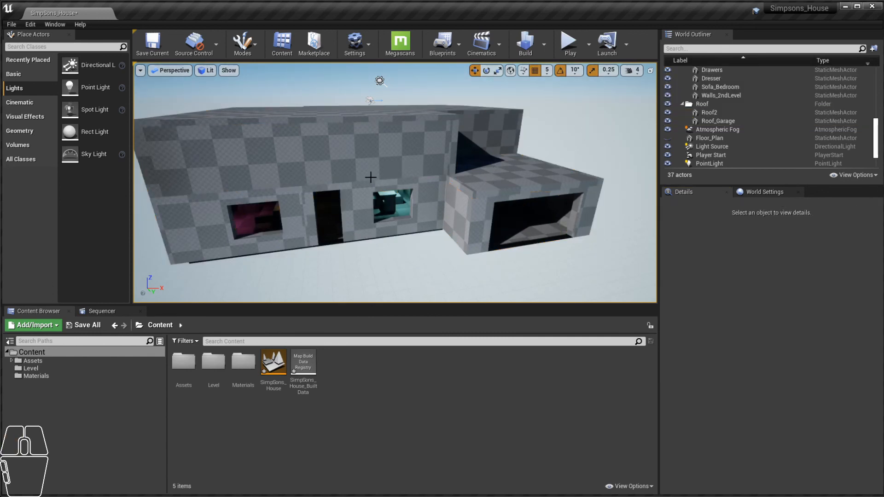
- Examine the baked lighting and shadows on the walls and furniture inside the house
left_click_drag(371, 177, 249, 203, "alt")
left_click_drag(374, 206, 295, 200, "alt")
left_click_drag(357, 148, 316, 146, "alt")
middle_click_drag(316, 146, 414, 140, "alt")
right_click_drag(414, 140, 478, 140, "alt")
middle_click_drag(479, 140, 198, 171, "alt")
right_click_drag(198, 171, 387, 156, "alt")
key("w")
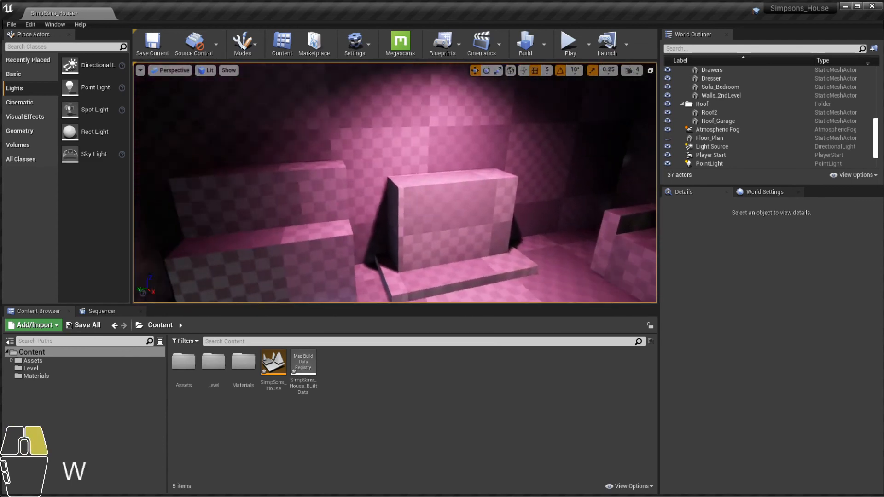
right_click_drag(412, 189, 474, 193)
key("w")
key("s")
key("e")
key("w")
key("d")
key("w")
key("d")
key("a")
key("w")
key("a")
key("e")
key("w")
key("d")
key("a")
key("w")
key("a")
key("s")
- Hide the main roof, Roof2, while viewing the house from outside and above
left_click_drag(418, 187, 534, 212, "alt")
middle_click_drag(481, 182, 519, 128, "alt")
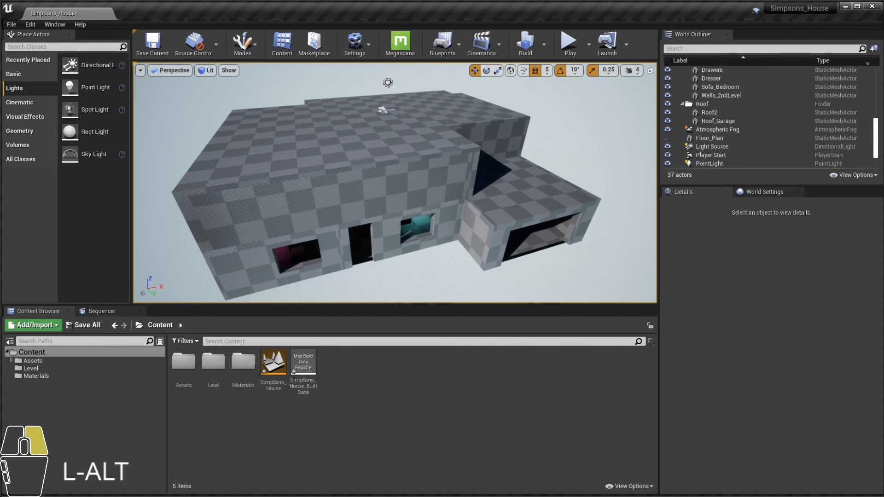
left_click_drag(320, 150, 361, 160, "alt")
middle_click_drag(361, 159, 369, 163, "alt")
right_click_drag(369, 163, 345, 163, "alt")
middle_click_drag(345, 163, 333, 130, "alt")
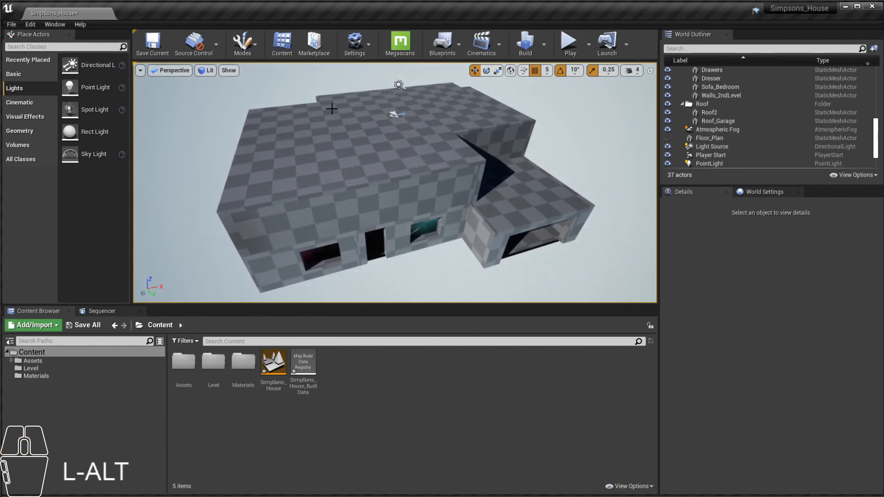
left_click(352, 131)
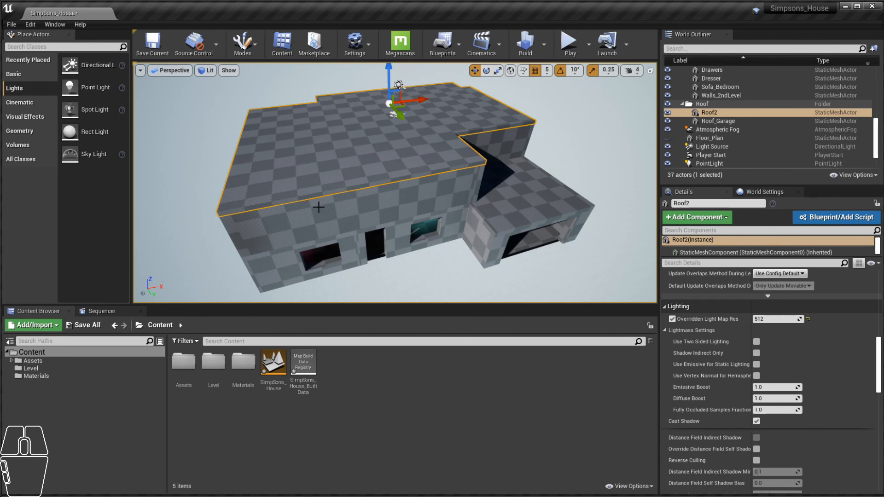
key("h")
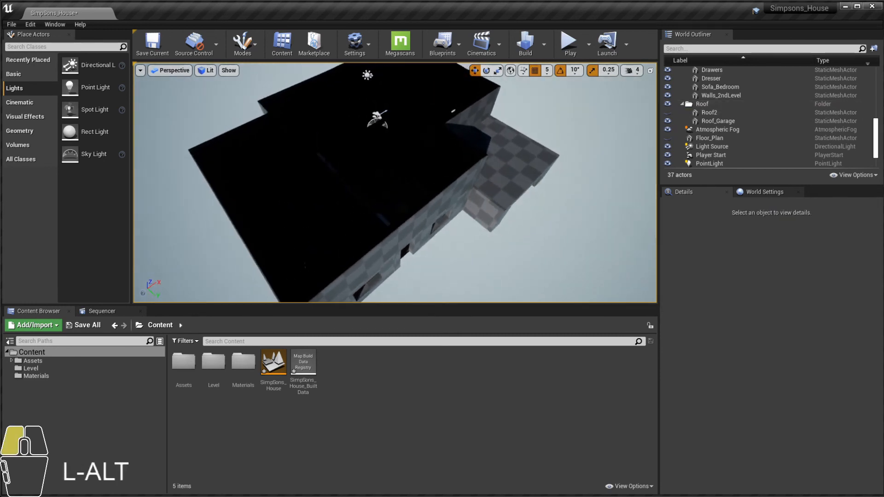